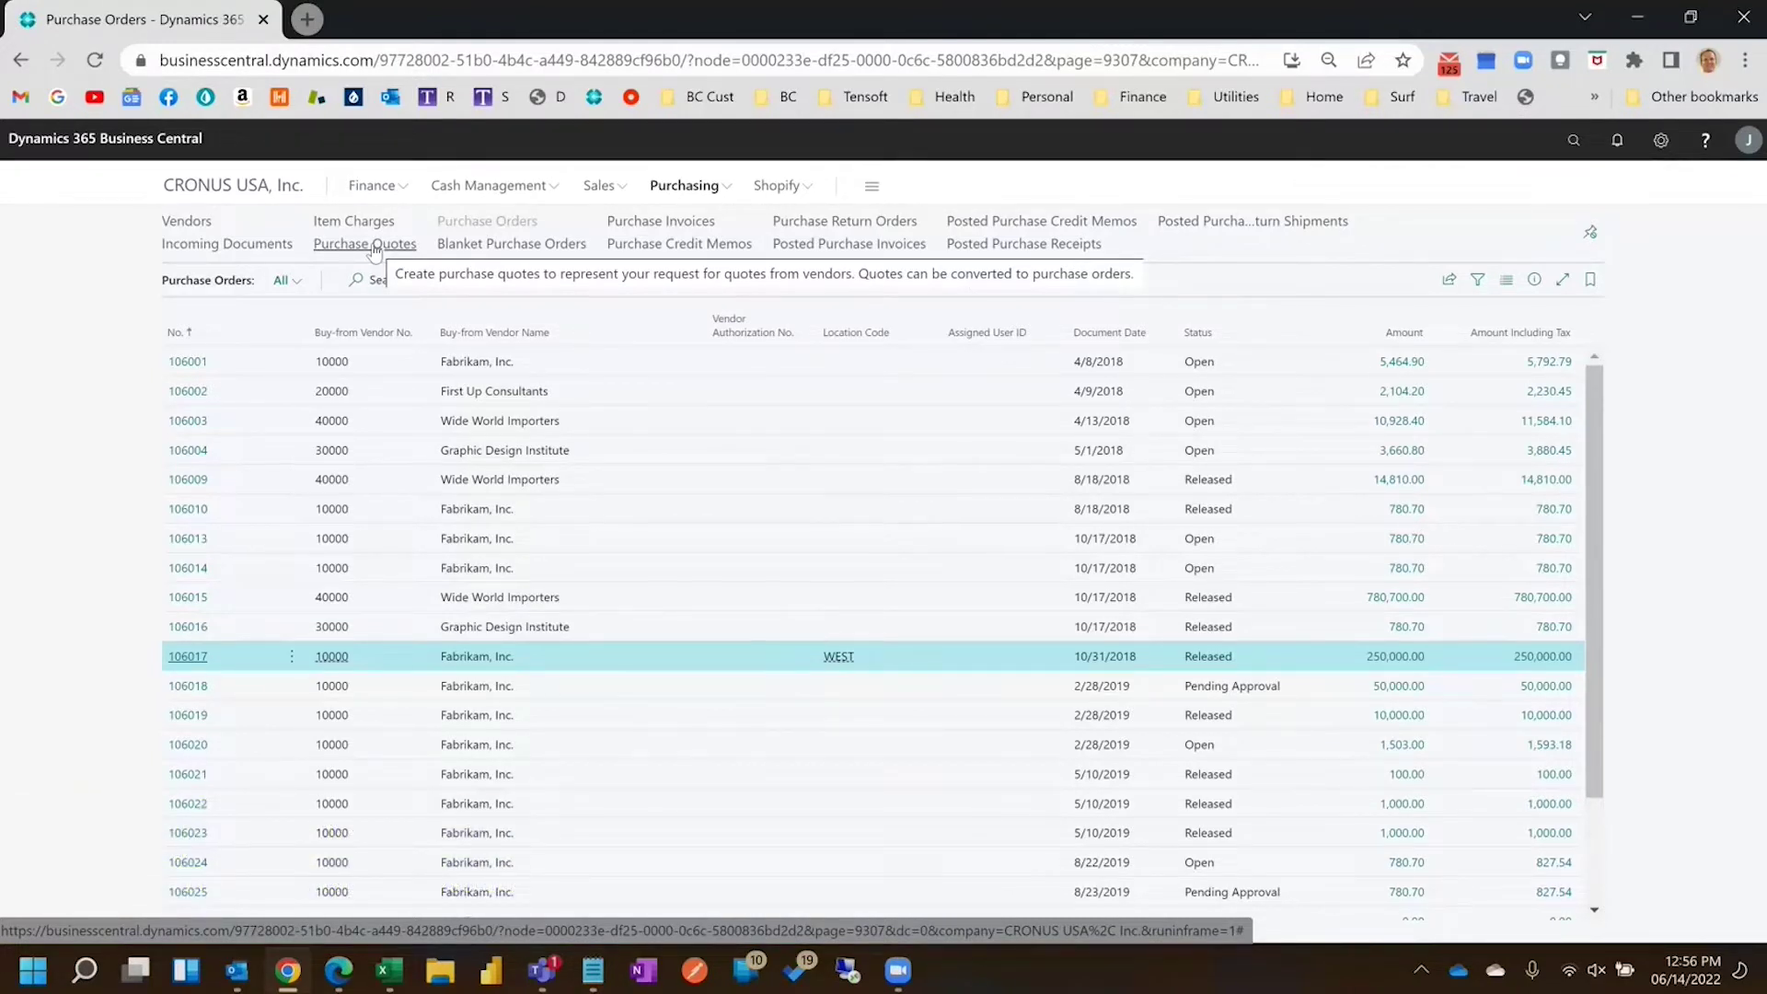
Go from purchase orders to the Purchase Quotes list and start a blank new quote
{"action": "left_click", "coordinate": [373, 245]}
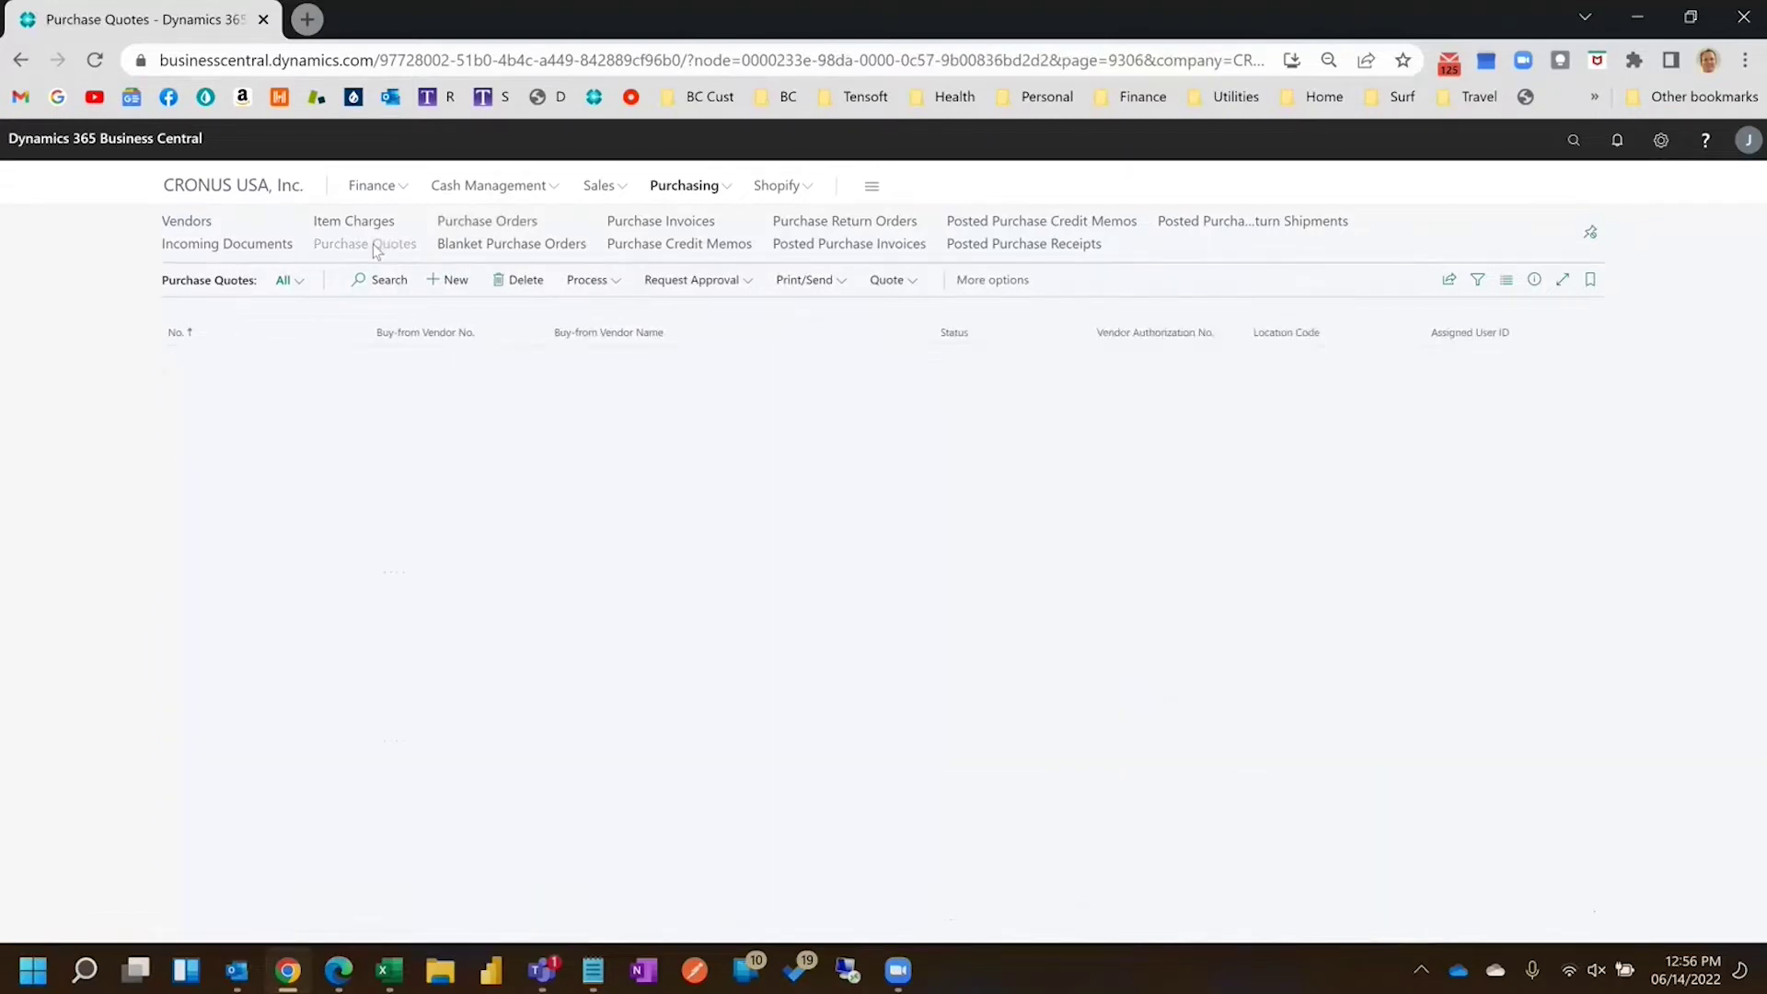
{"action": "left_click", "coordinate": [454, 280]}
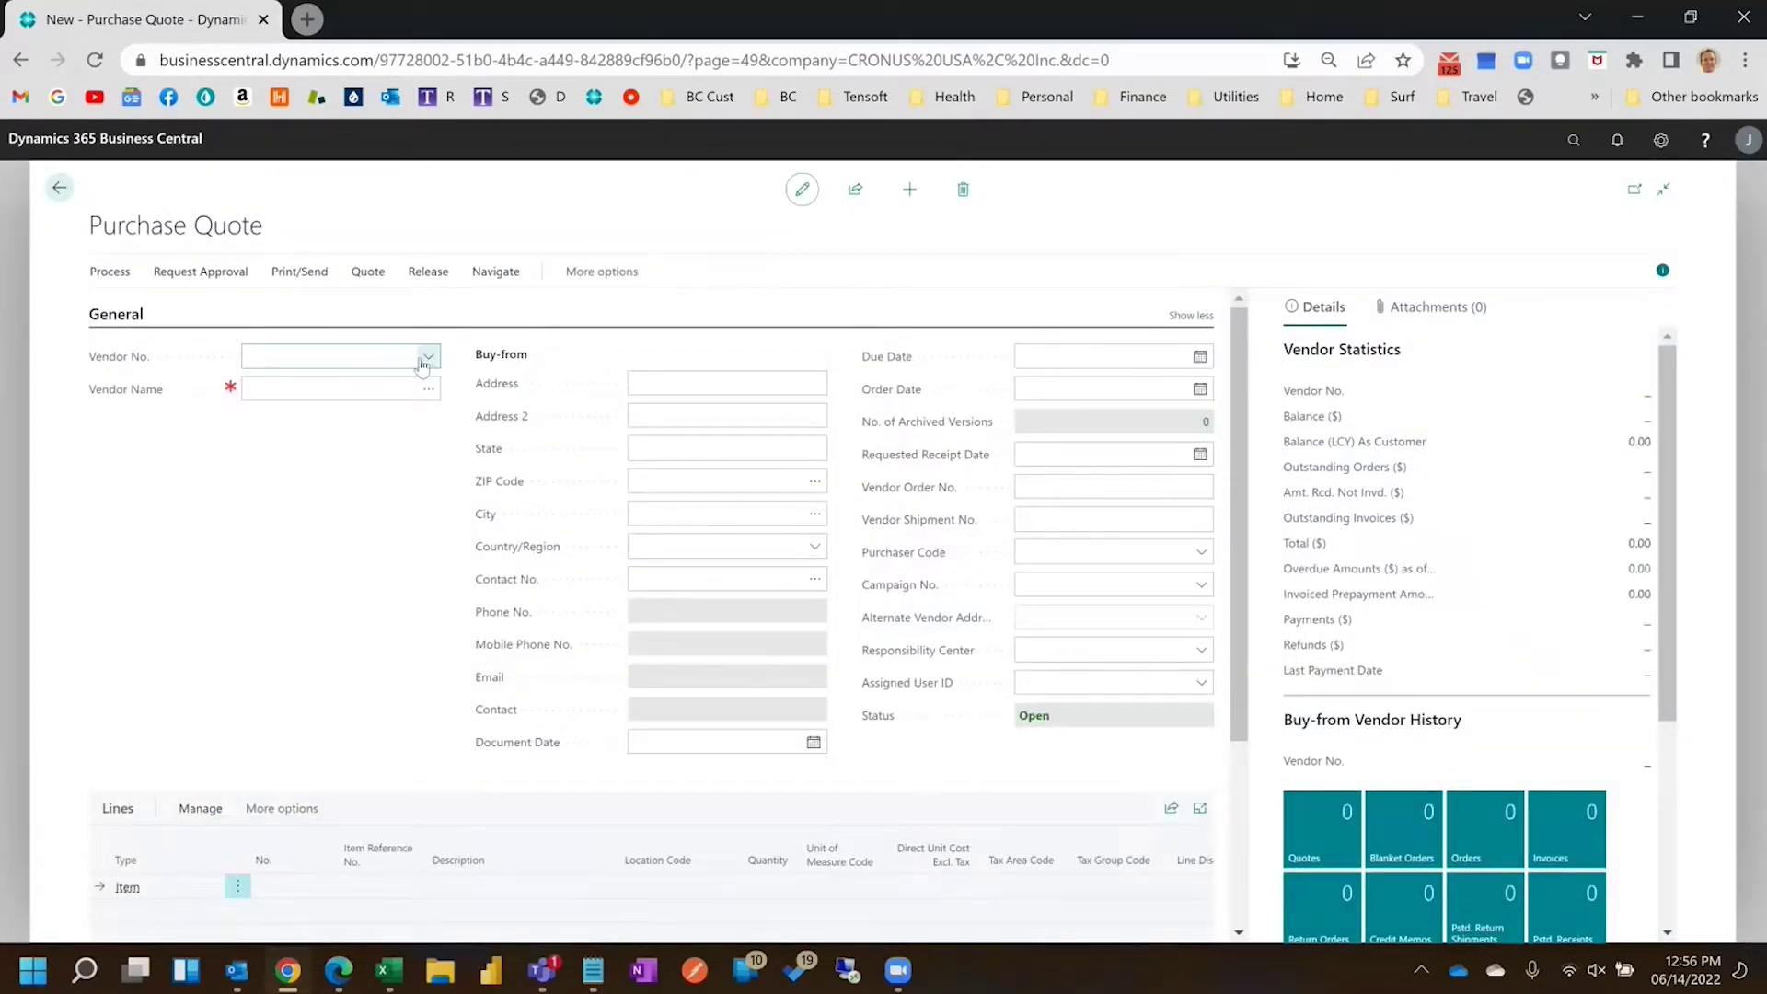
Choose vendor 10000 Fabrikam and make the first quote line a G/L Account line
{"action": "left_click", "coordinate": [428, 363]}
{"action": "left_click", "coordinate": [408, 433]}
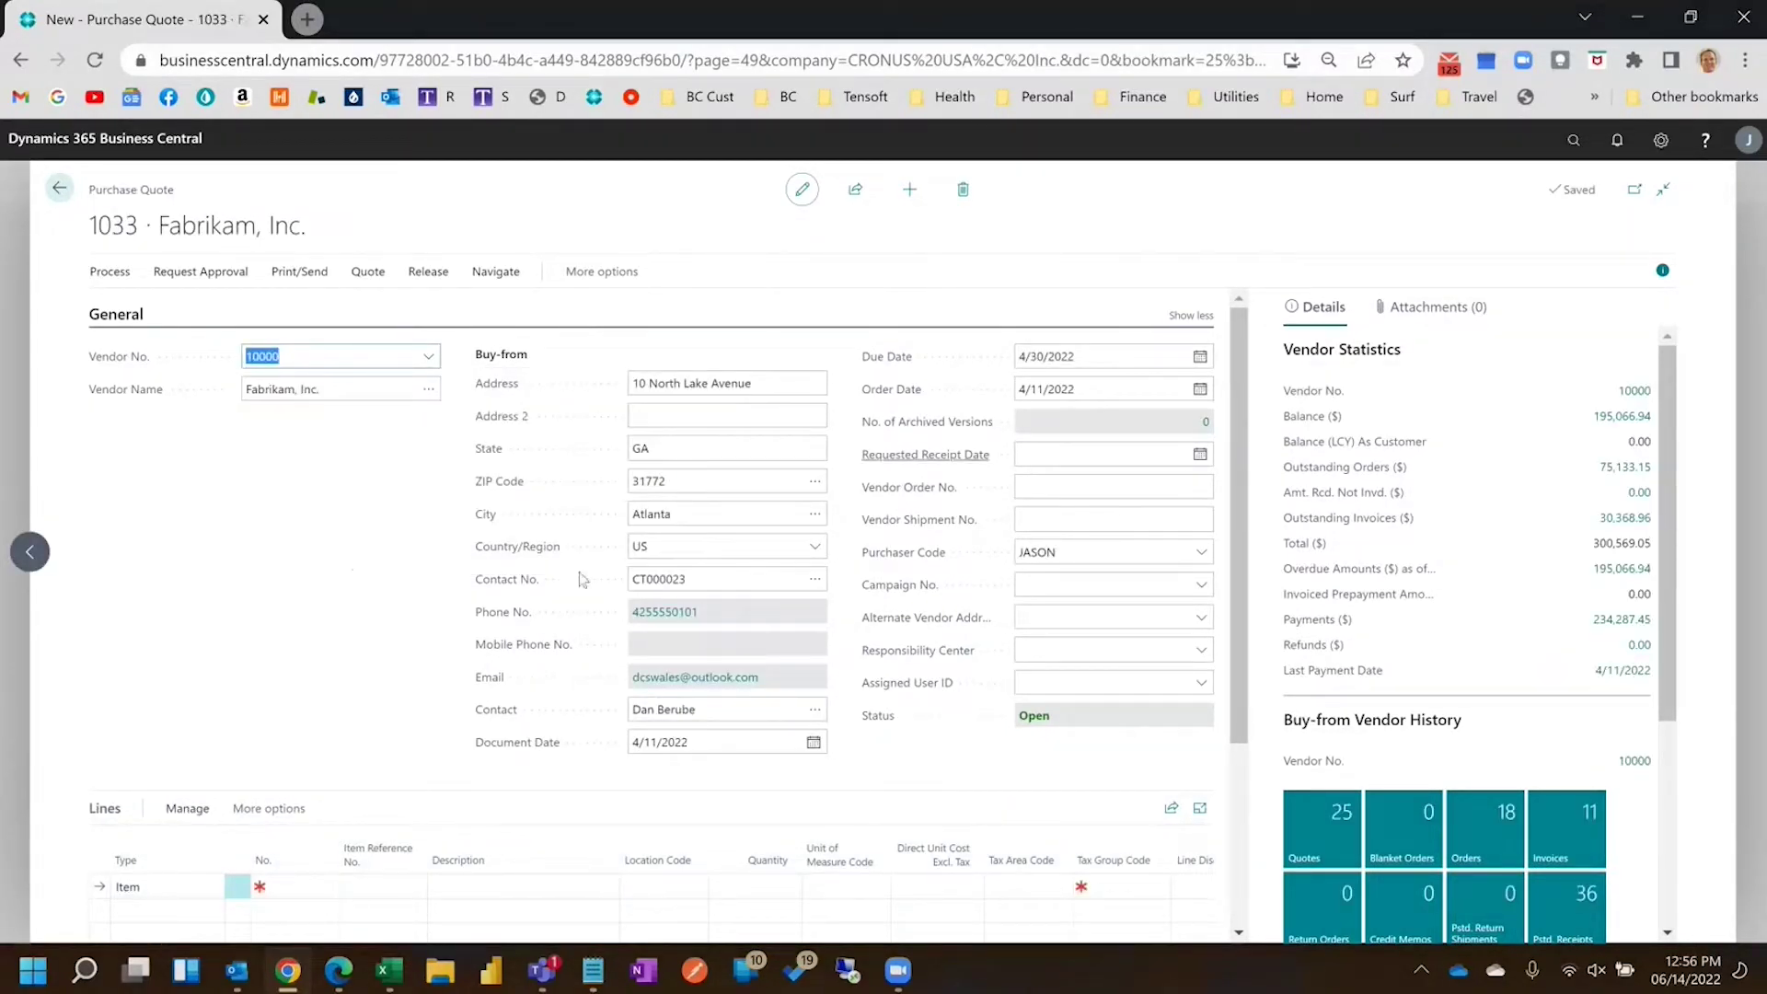
{"action": "left_click", "coordinate": [208, 892]}
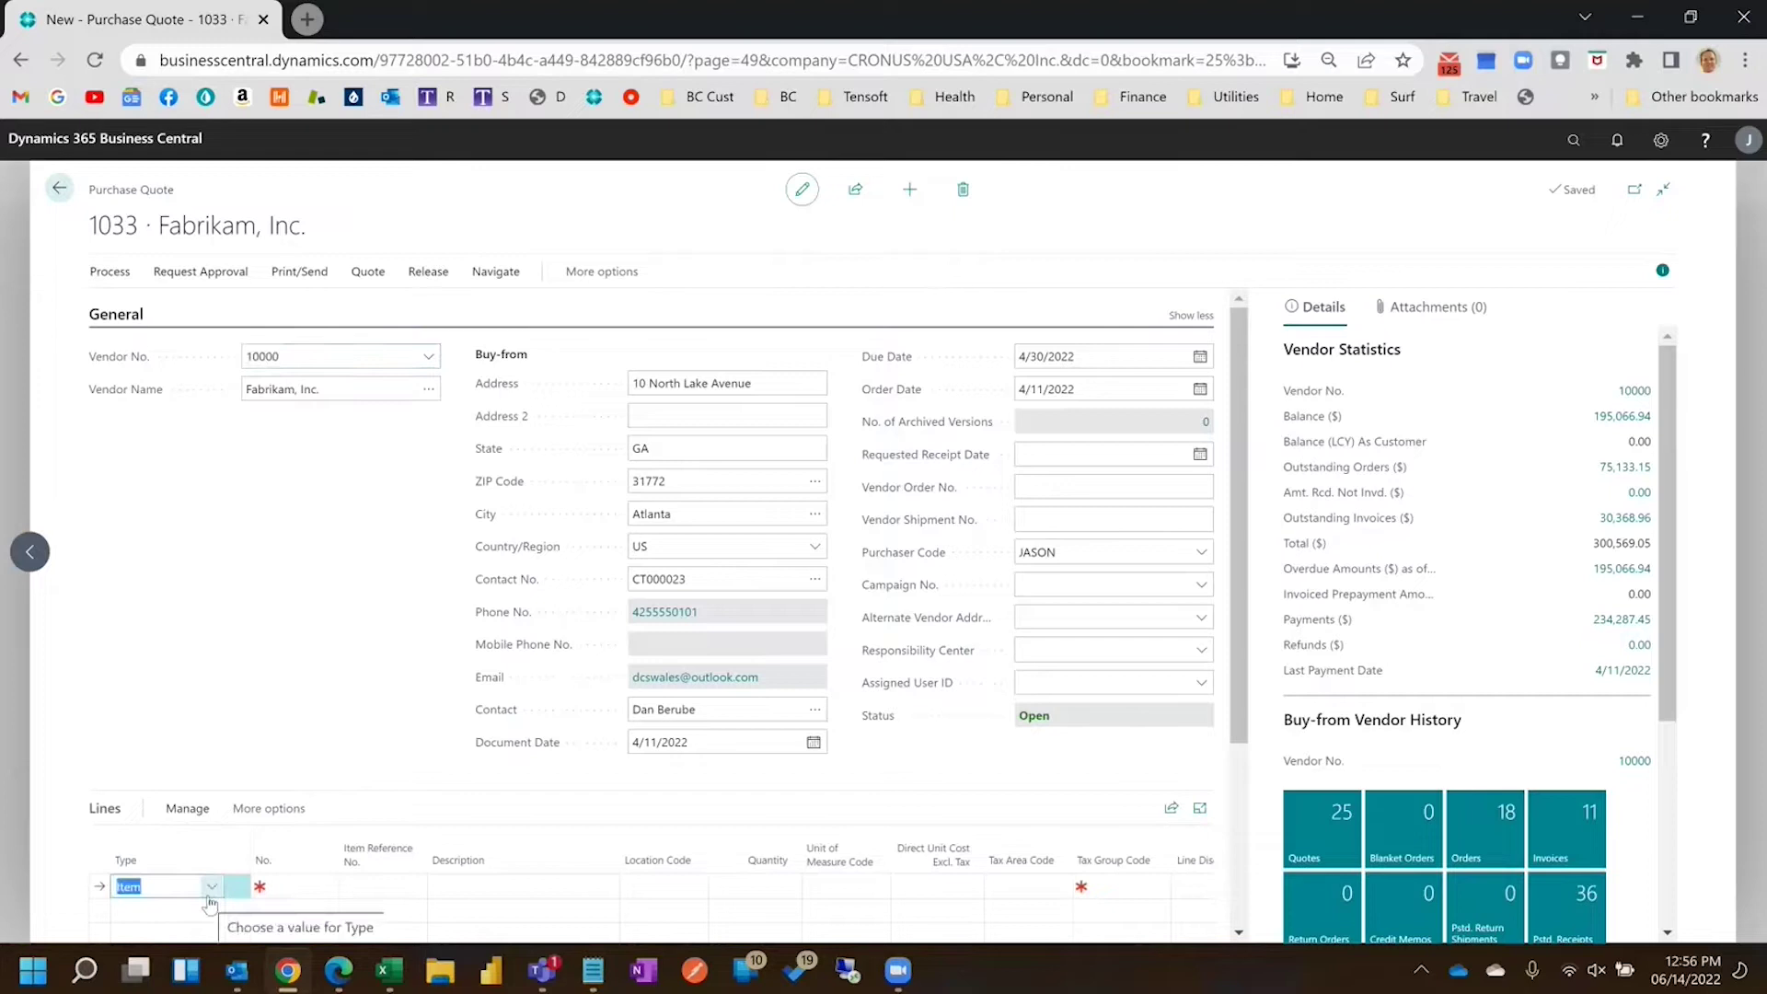
{"action": "left_click", "coordinate": [211, 889]}
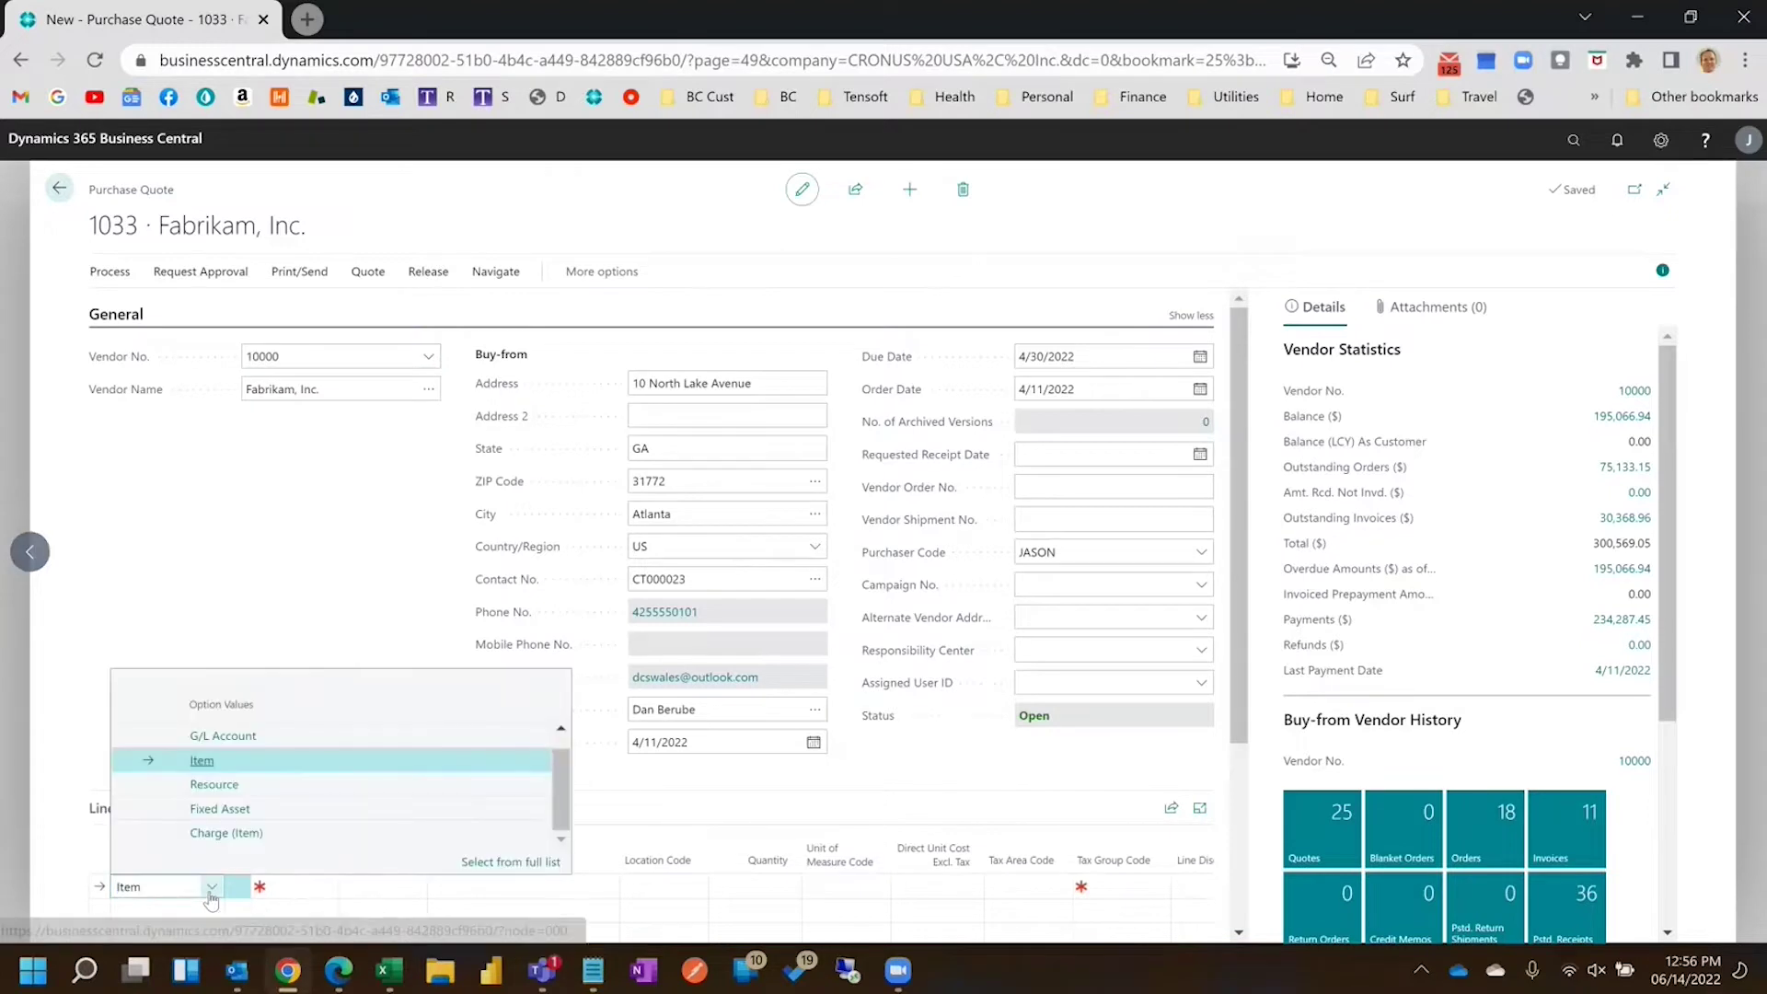
{"action": "left_click", "coordinate": [251, 737]}
Set the line to account 60100 Rent Expense, quantity 1 at 1,000.00 direct unit cost
{"action": "left_click", "coordinate": [284, 888]}
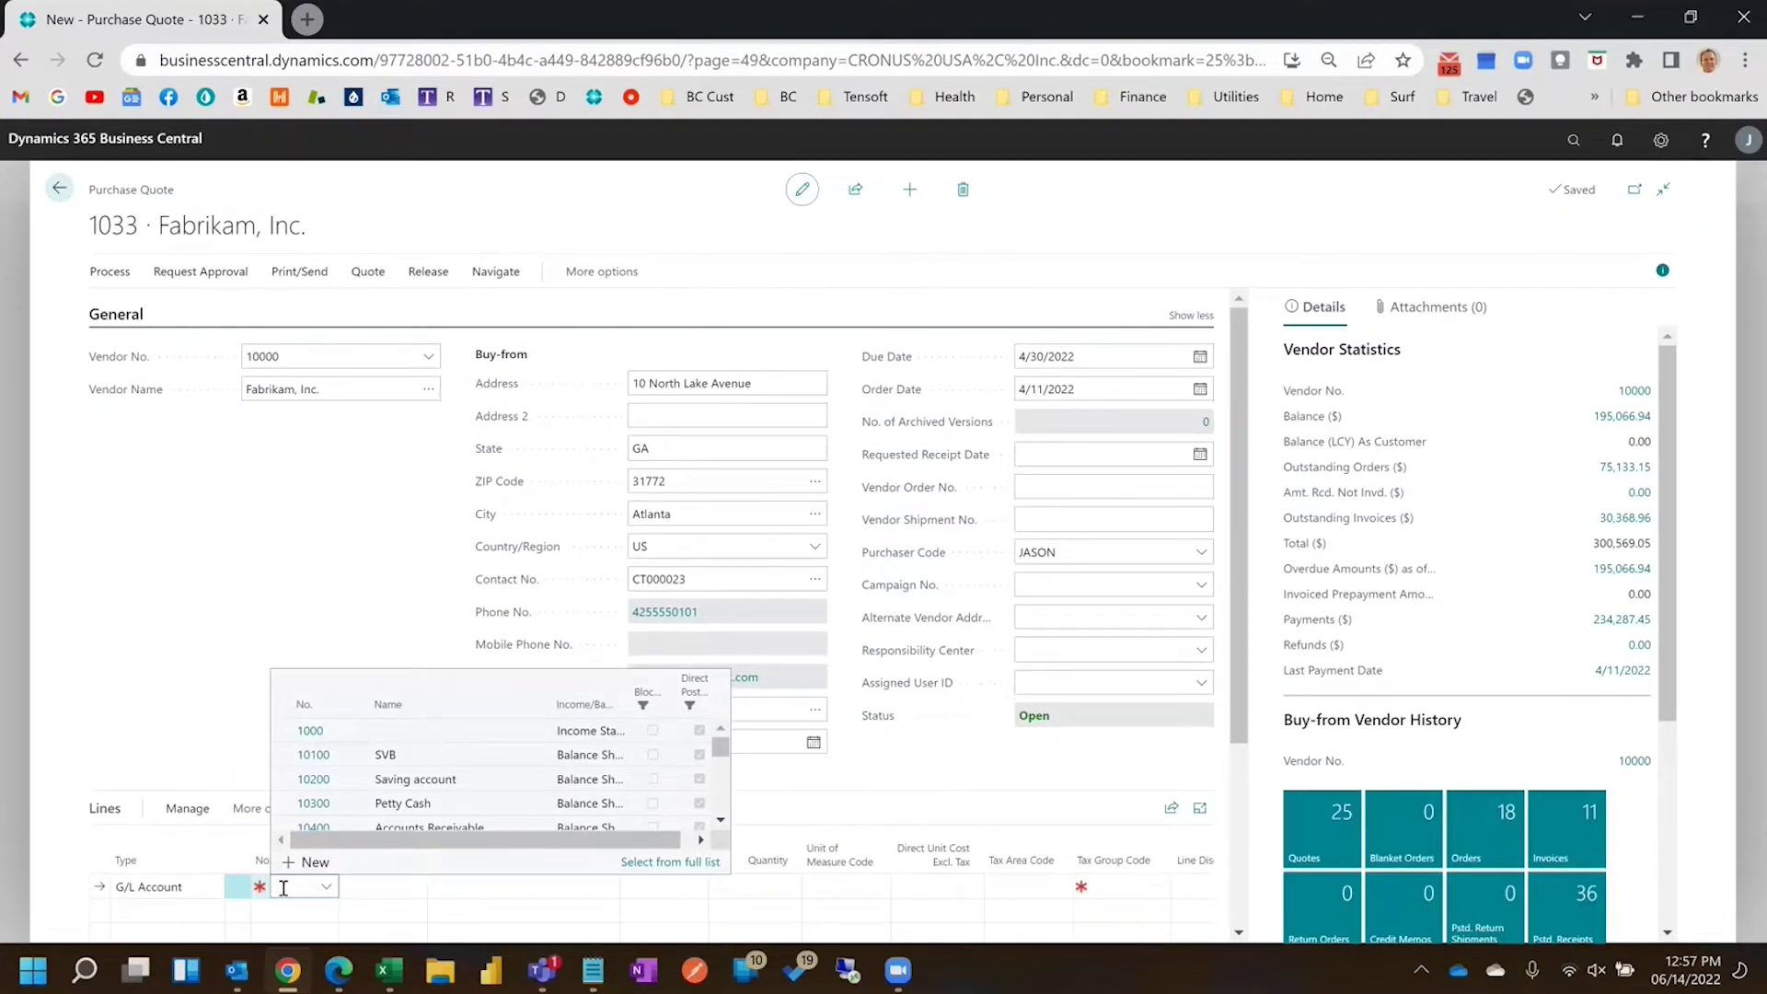
{"action": "type", "text": "rent"}
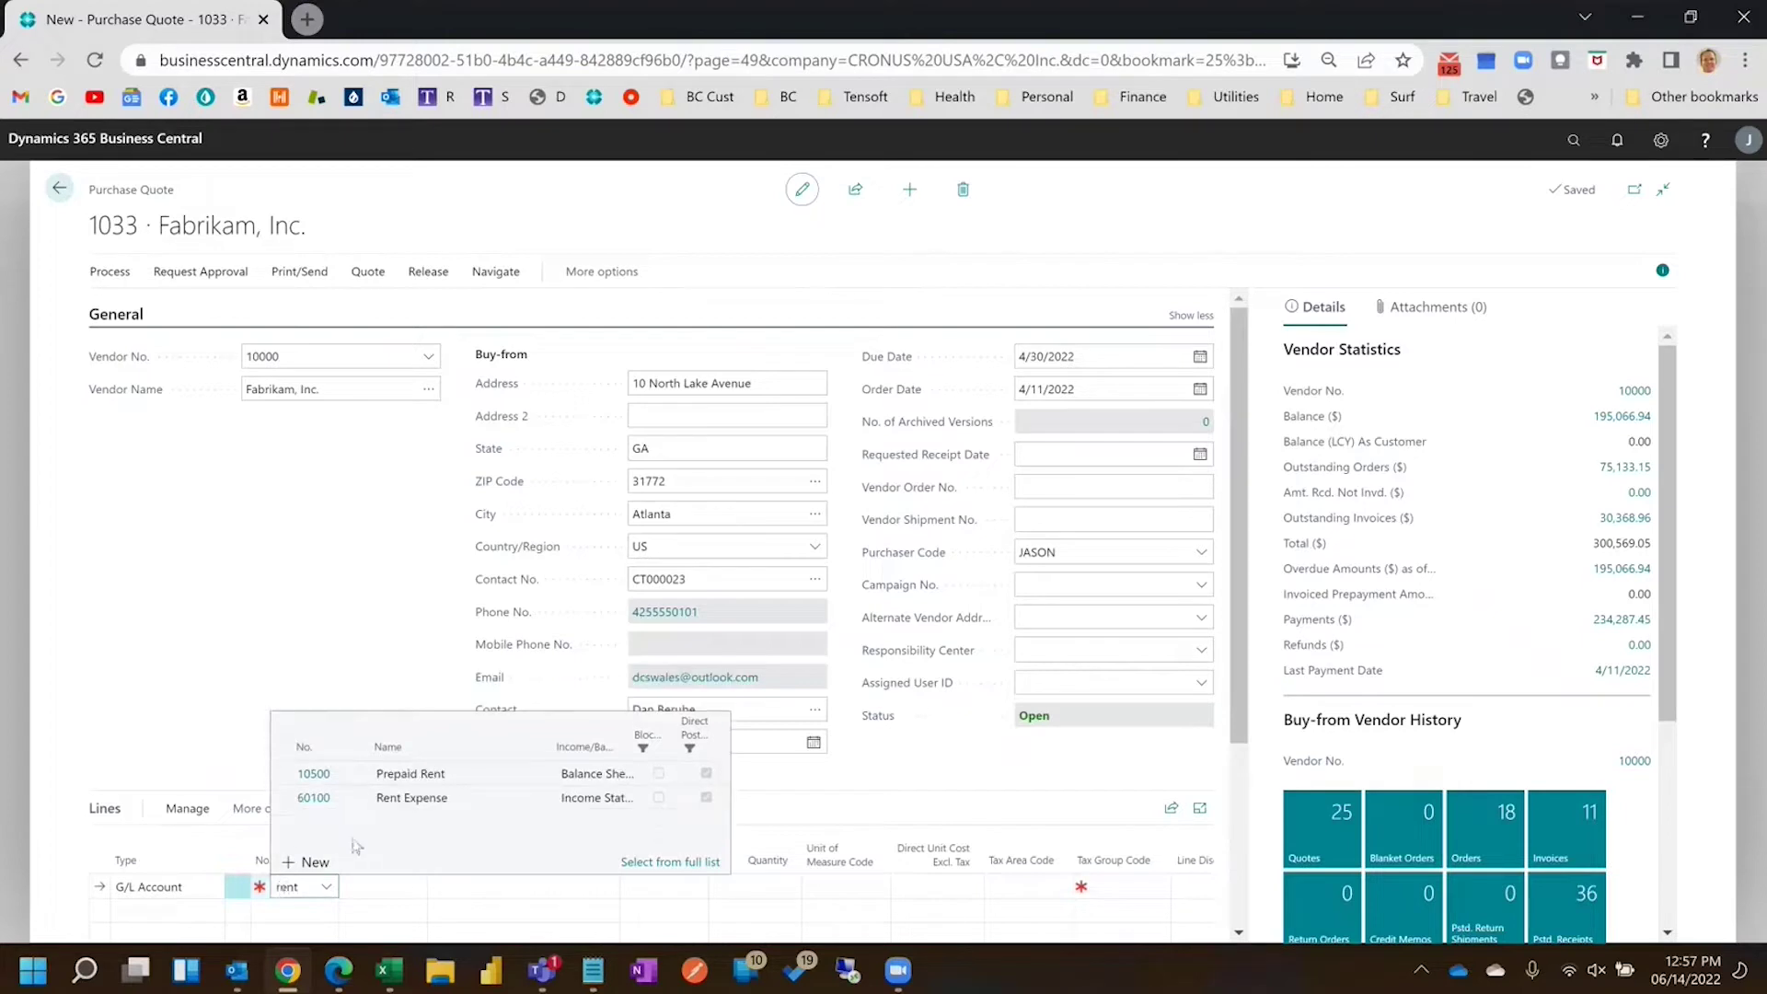
{"action": "left_click", "coordinate": [408, 800]}
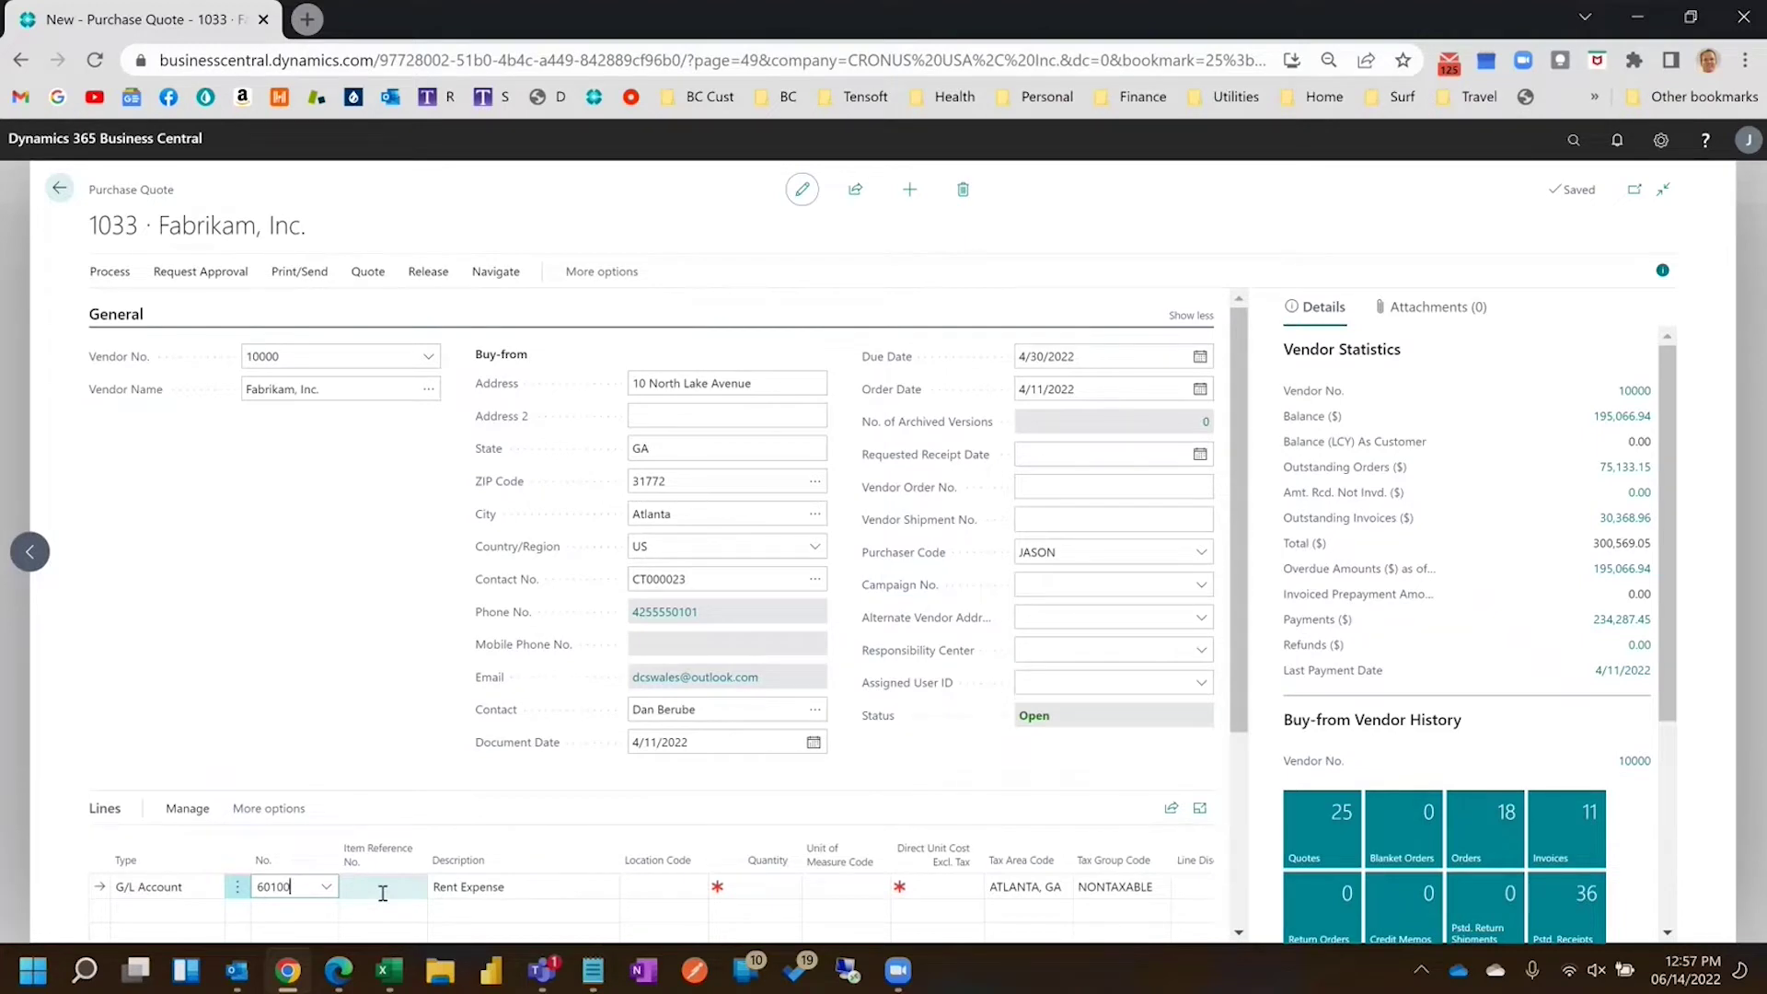
{"action": "key", "text": "Tab"}
{"action": "key", "text": "Tab"}
{"action": "key", "text": "Tab"}
{"action": "key", "text": "Tab"}
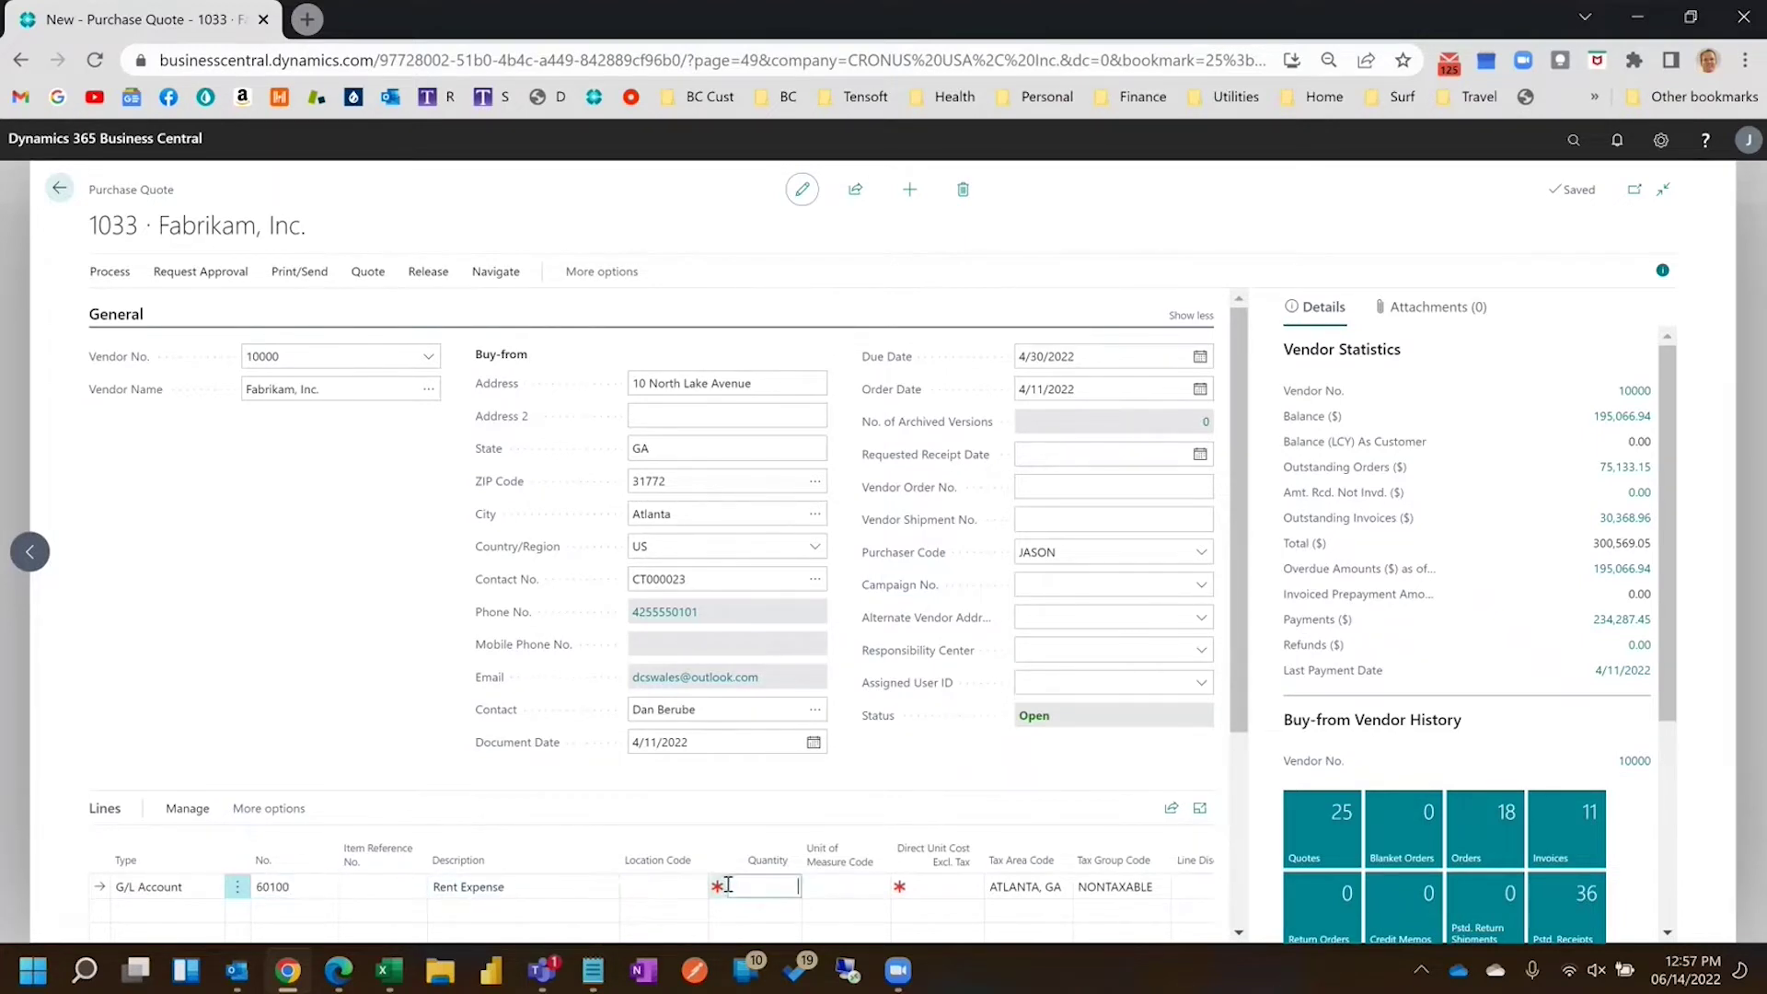
{"action": "type", "text": "1"}
{"action": "key", "text": "Tab"}
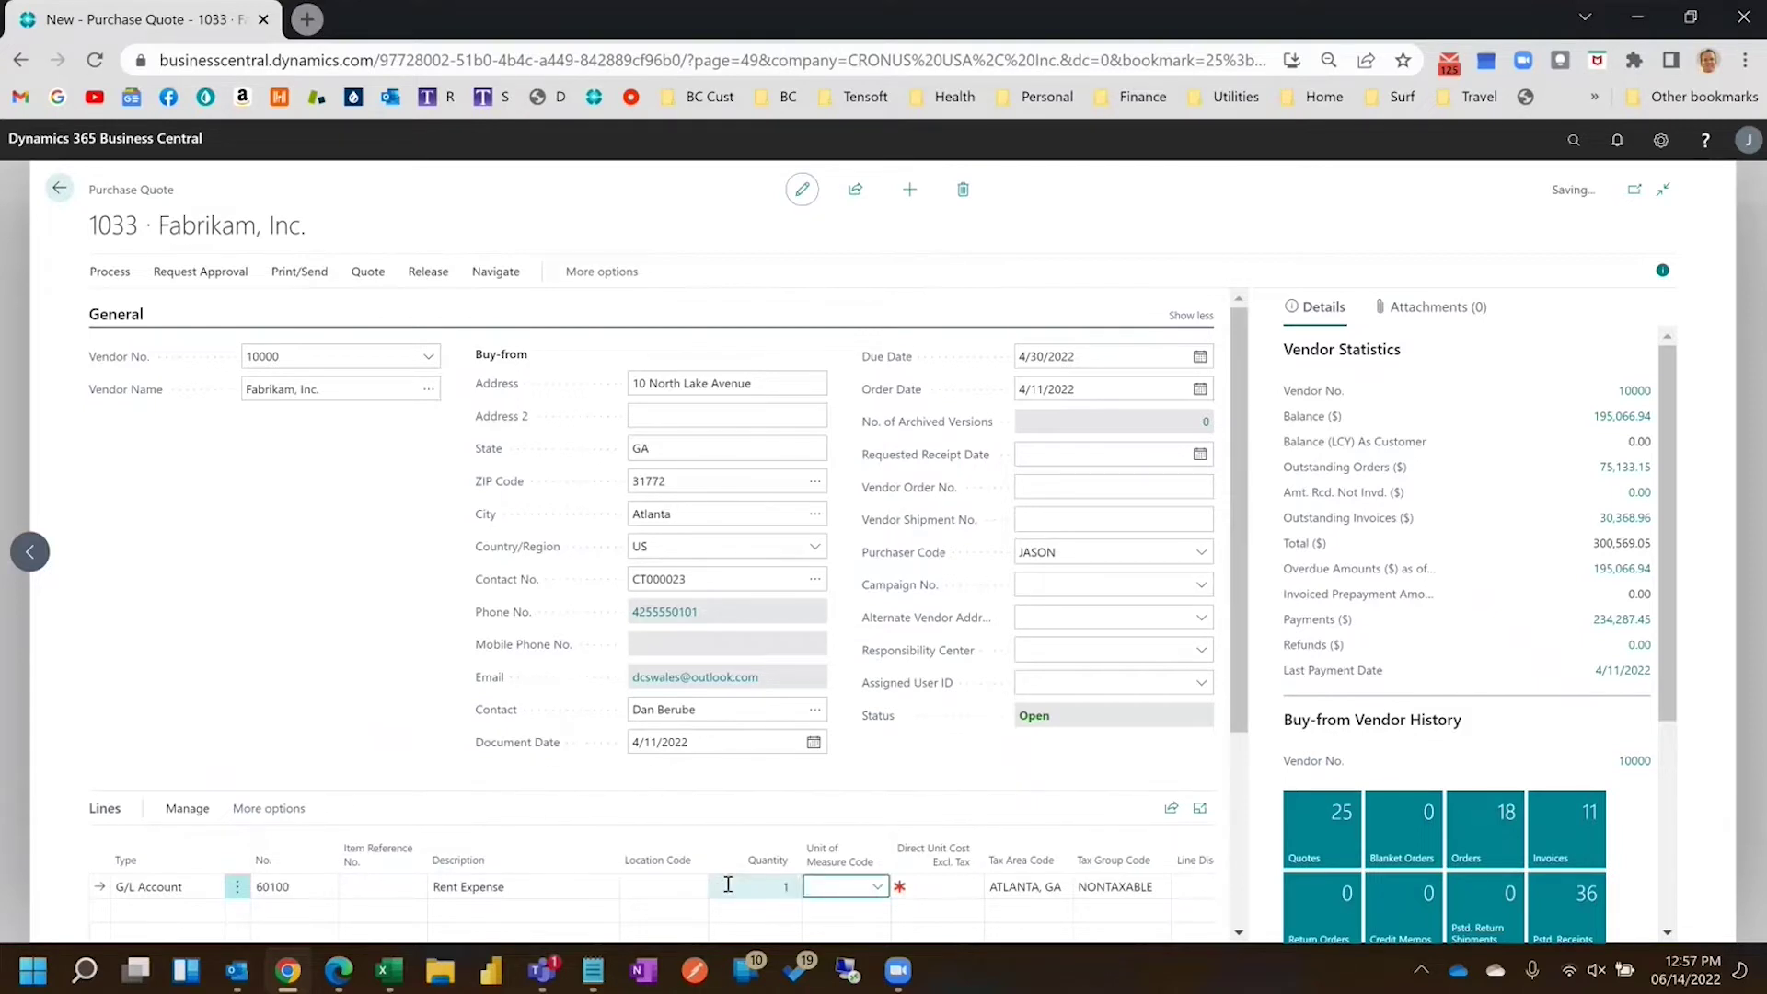
{"action": "key", "text": "Tab"}
{"action": "type", "text": "1000"}
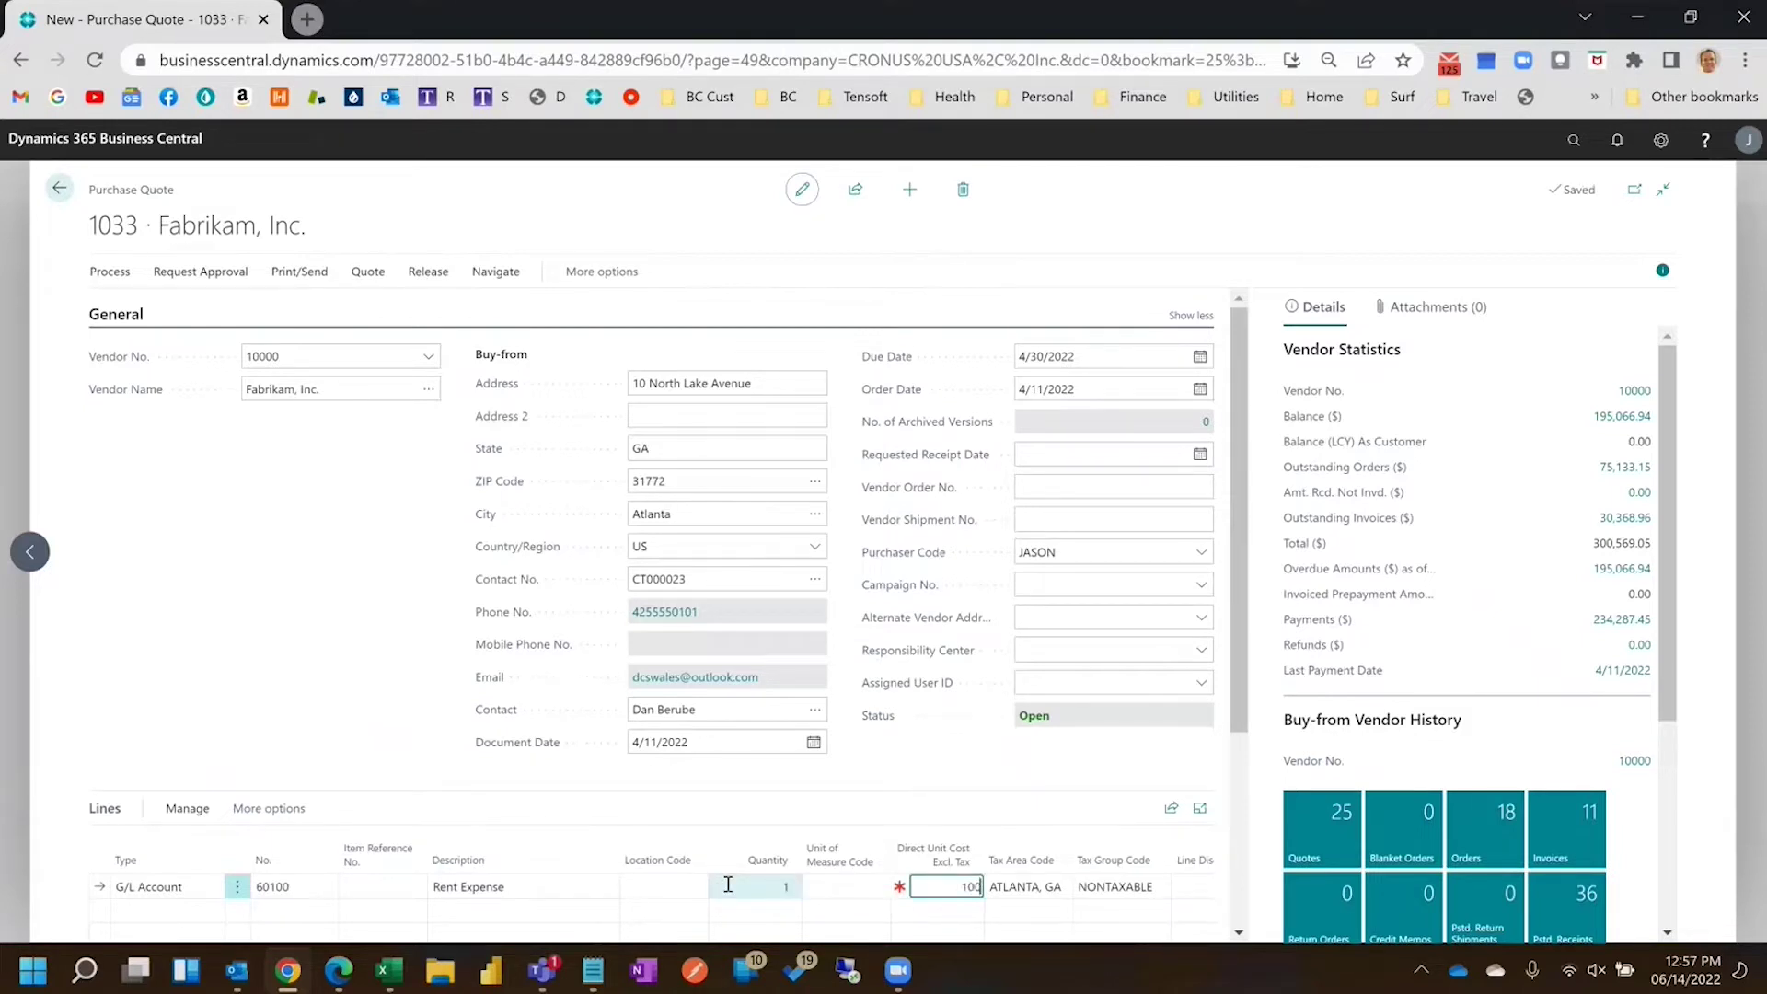
{"action": "key", "text": "Tab"}
{"action": "key", "text": "Tab"}
{"action": "key", "text": "Tab"}
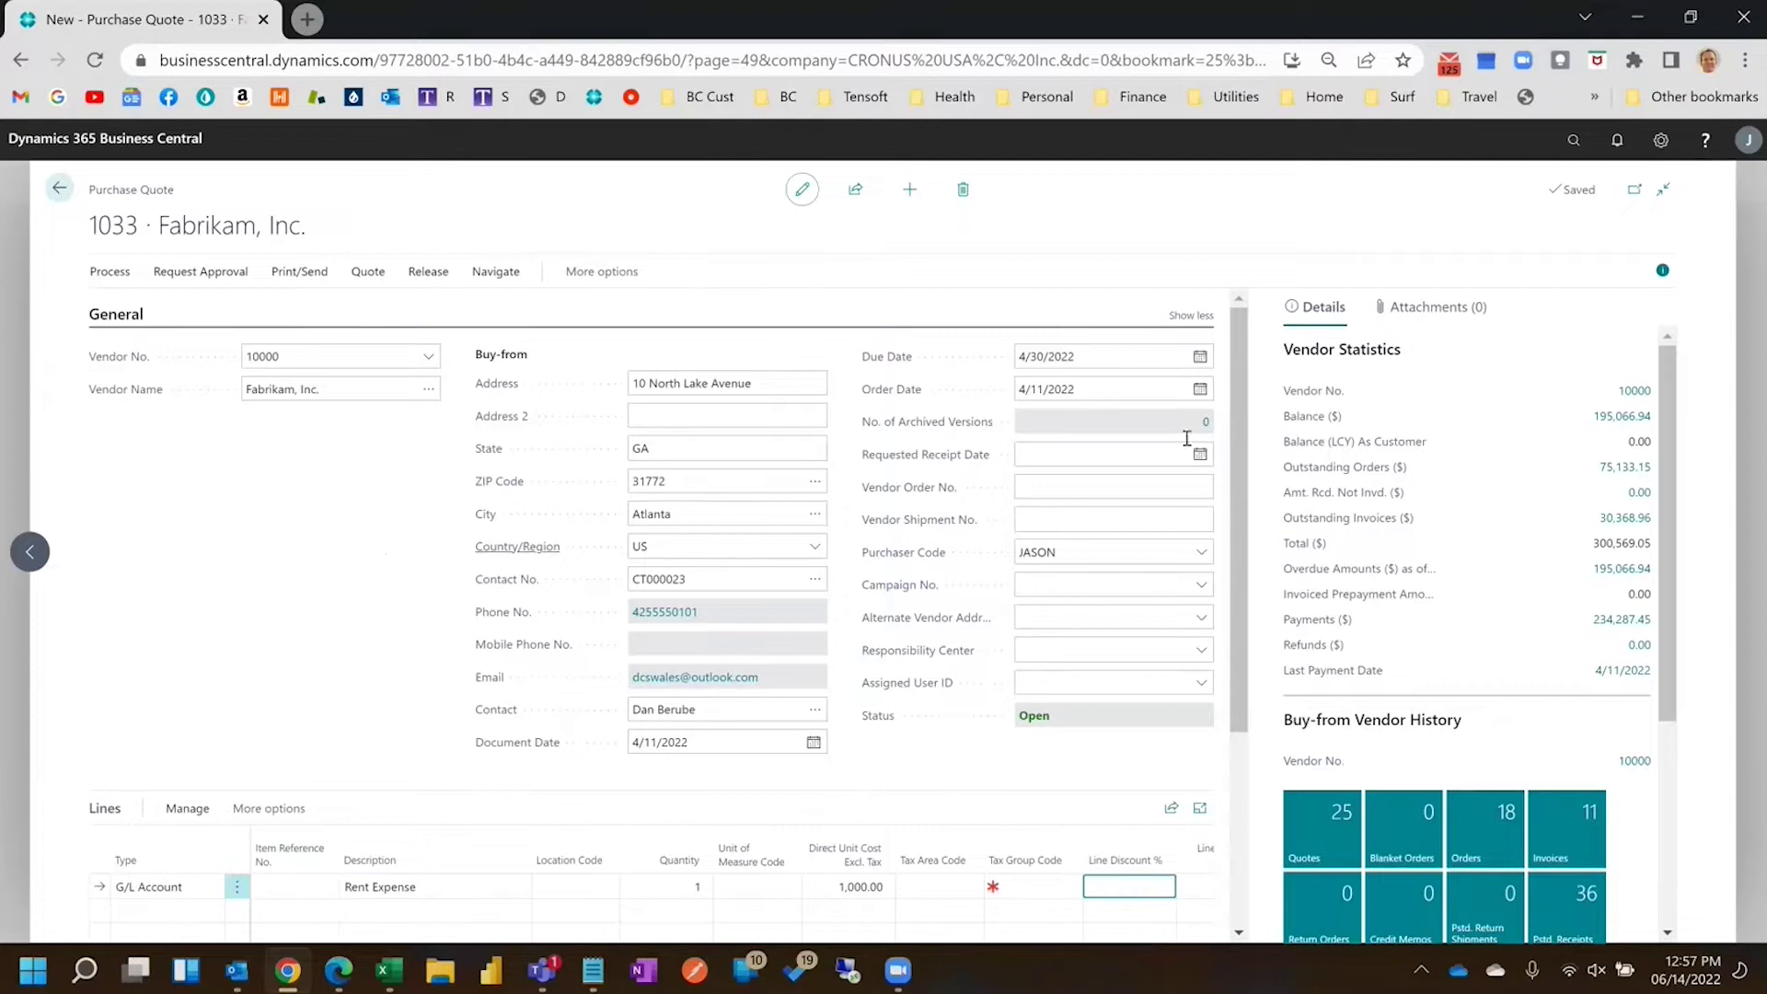
Check the quote's attached documents in the Attachments FactBox and close the list unchanged
{"action": "left_click", "coordinate": [1443, 315]}
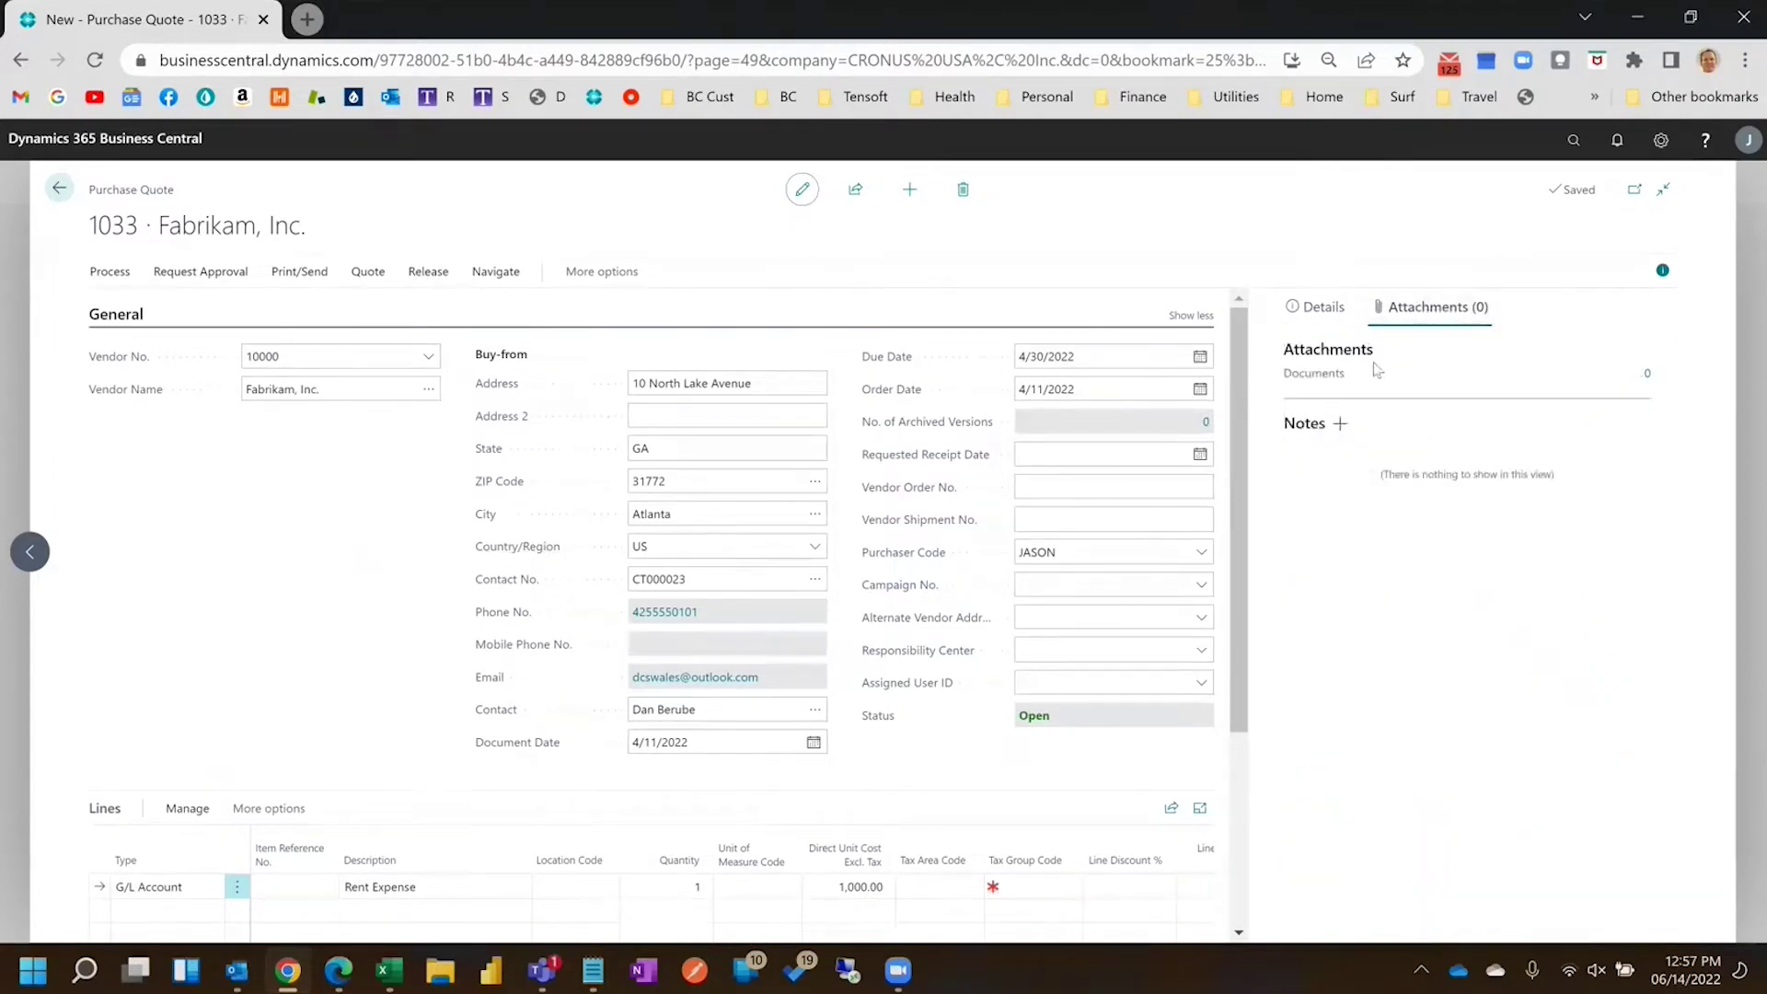
{"action": "left_click", "coordinate": [1646, 377]}
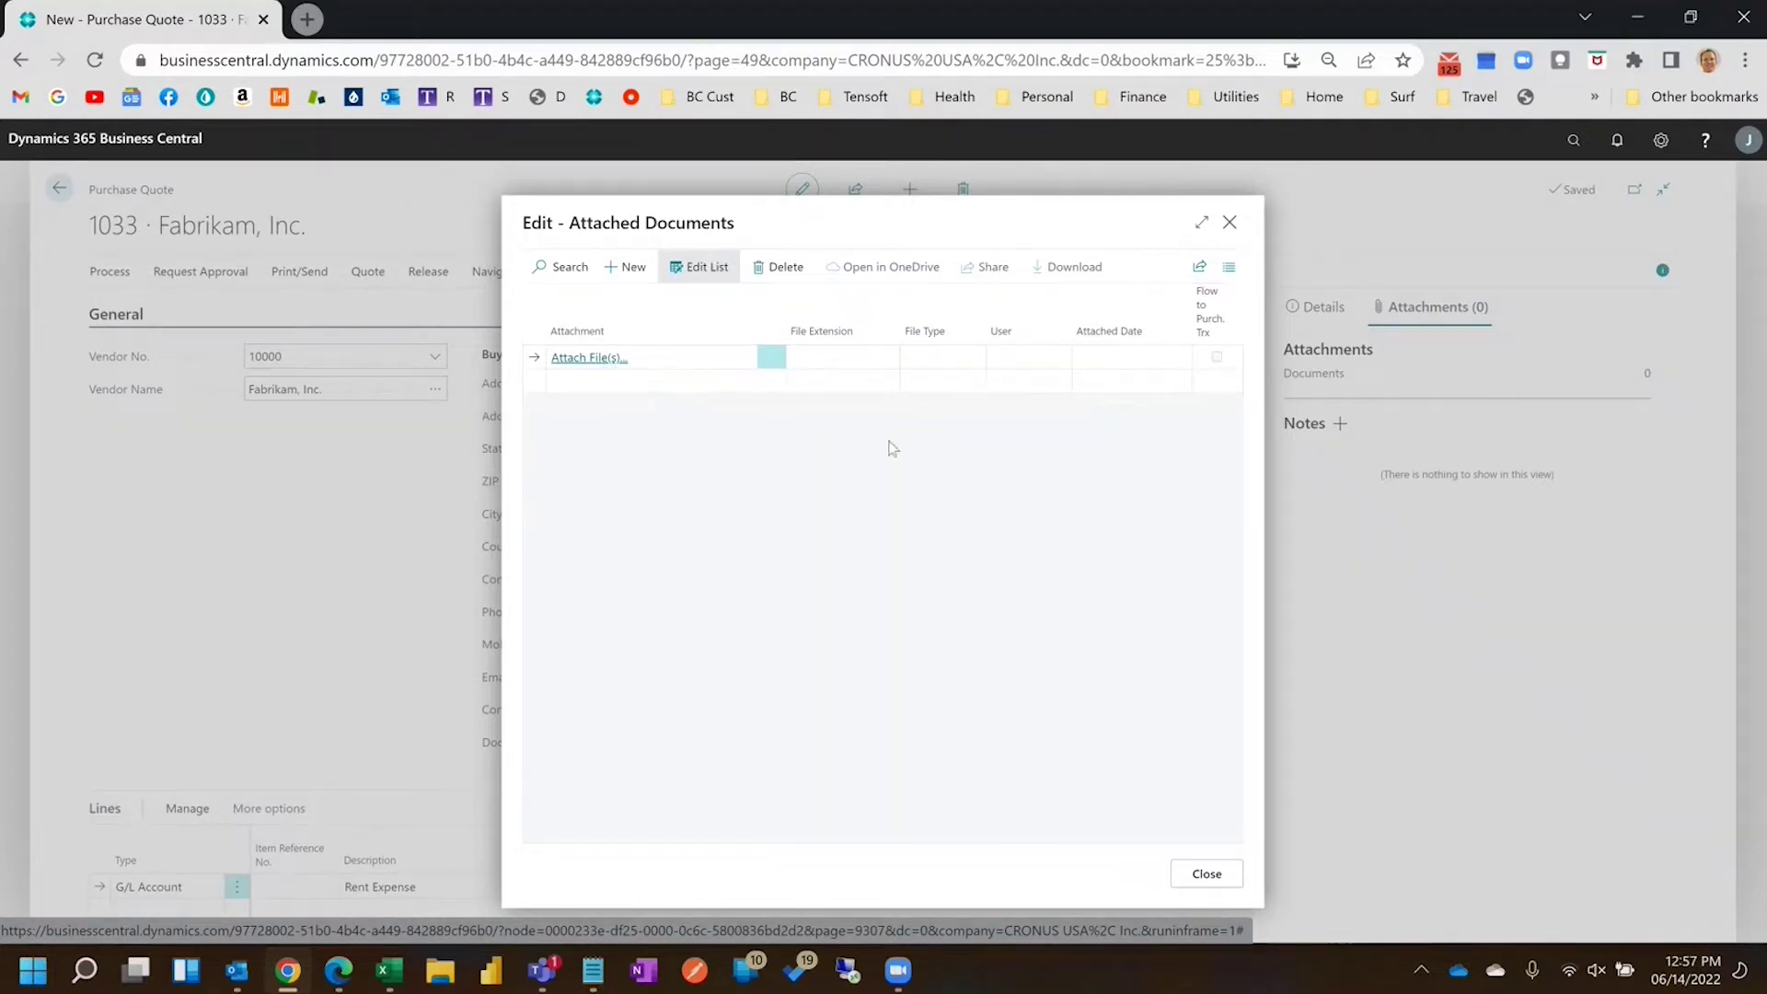
{"action": "left_click", "coordinate": [1230, 222]}
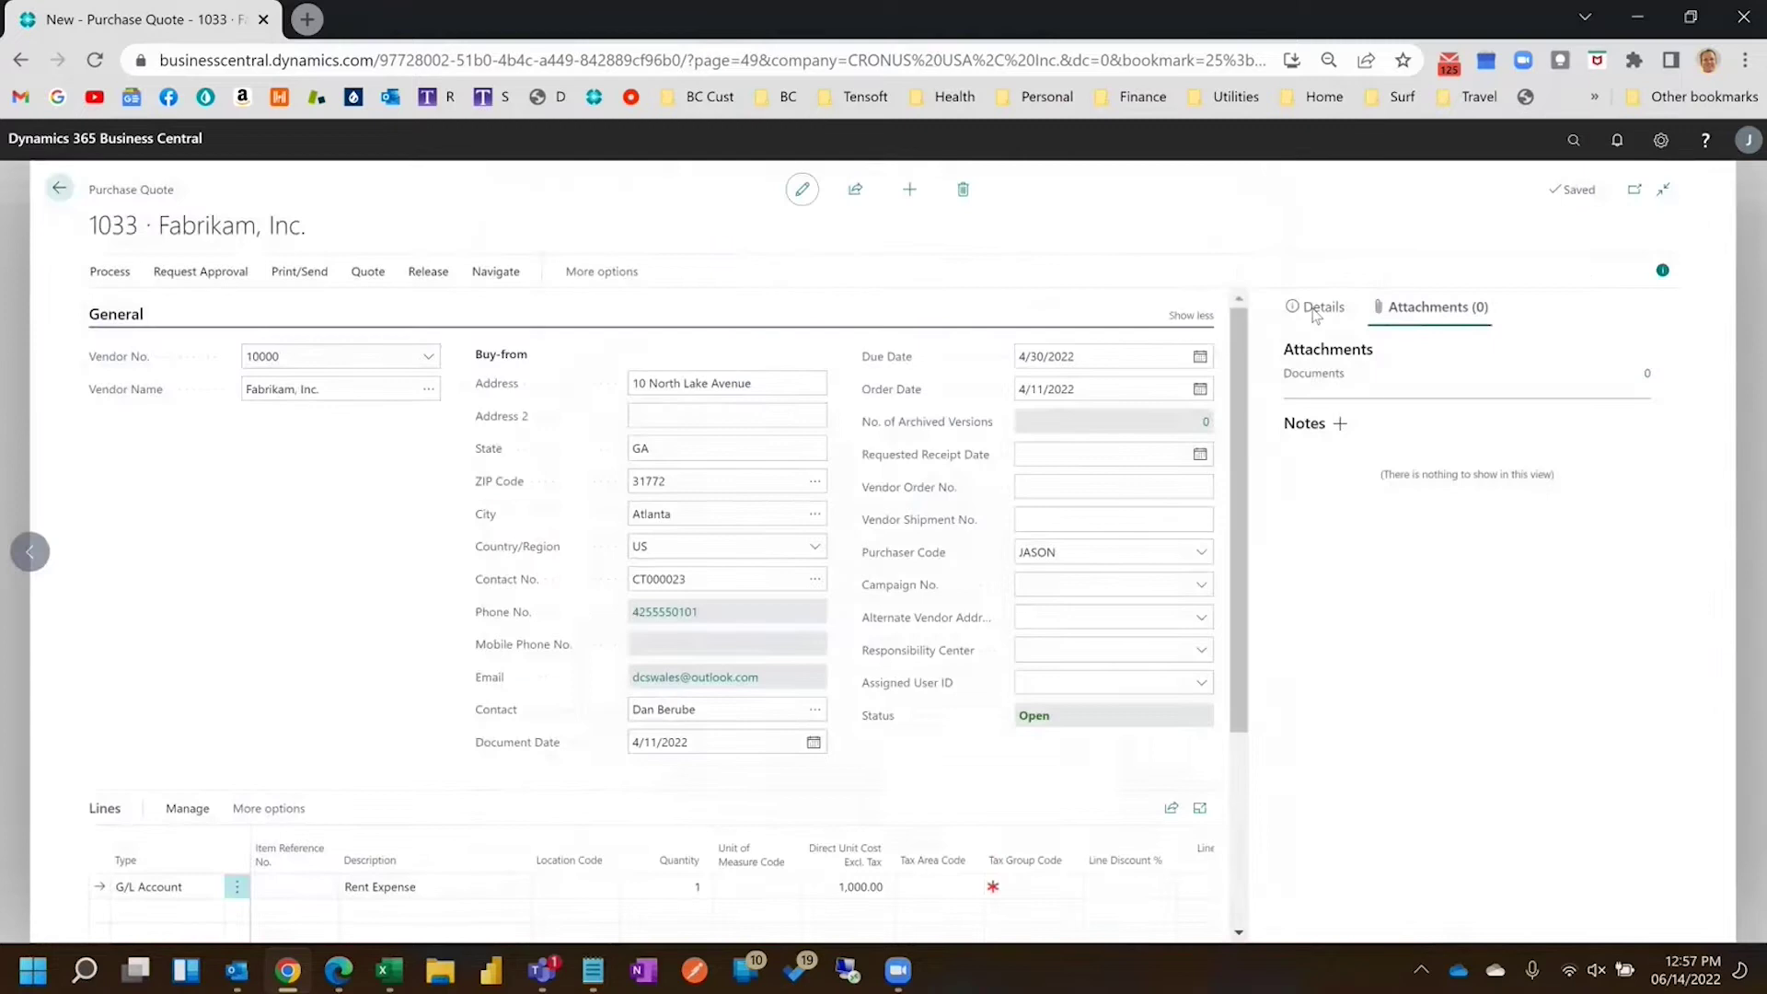
Add and save the note 'We discussed this yesterday. It is in budget.', fixing the spelling
{"action": "left_click", "coordinate": [1341, 425]}
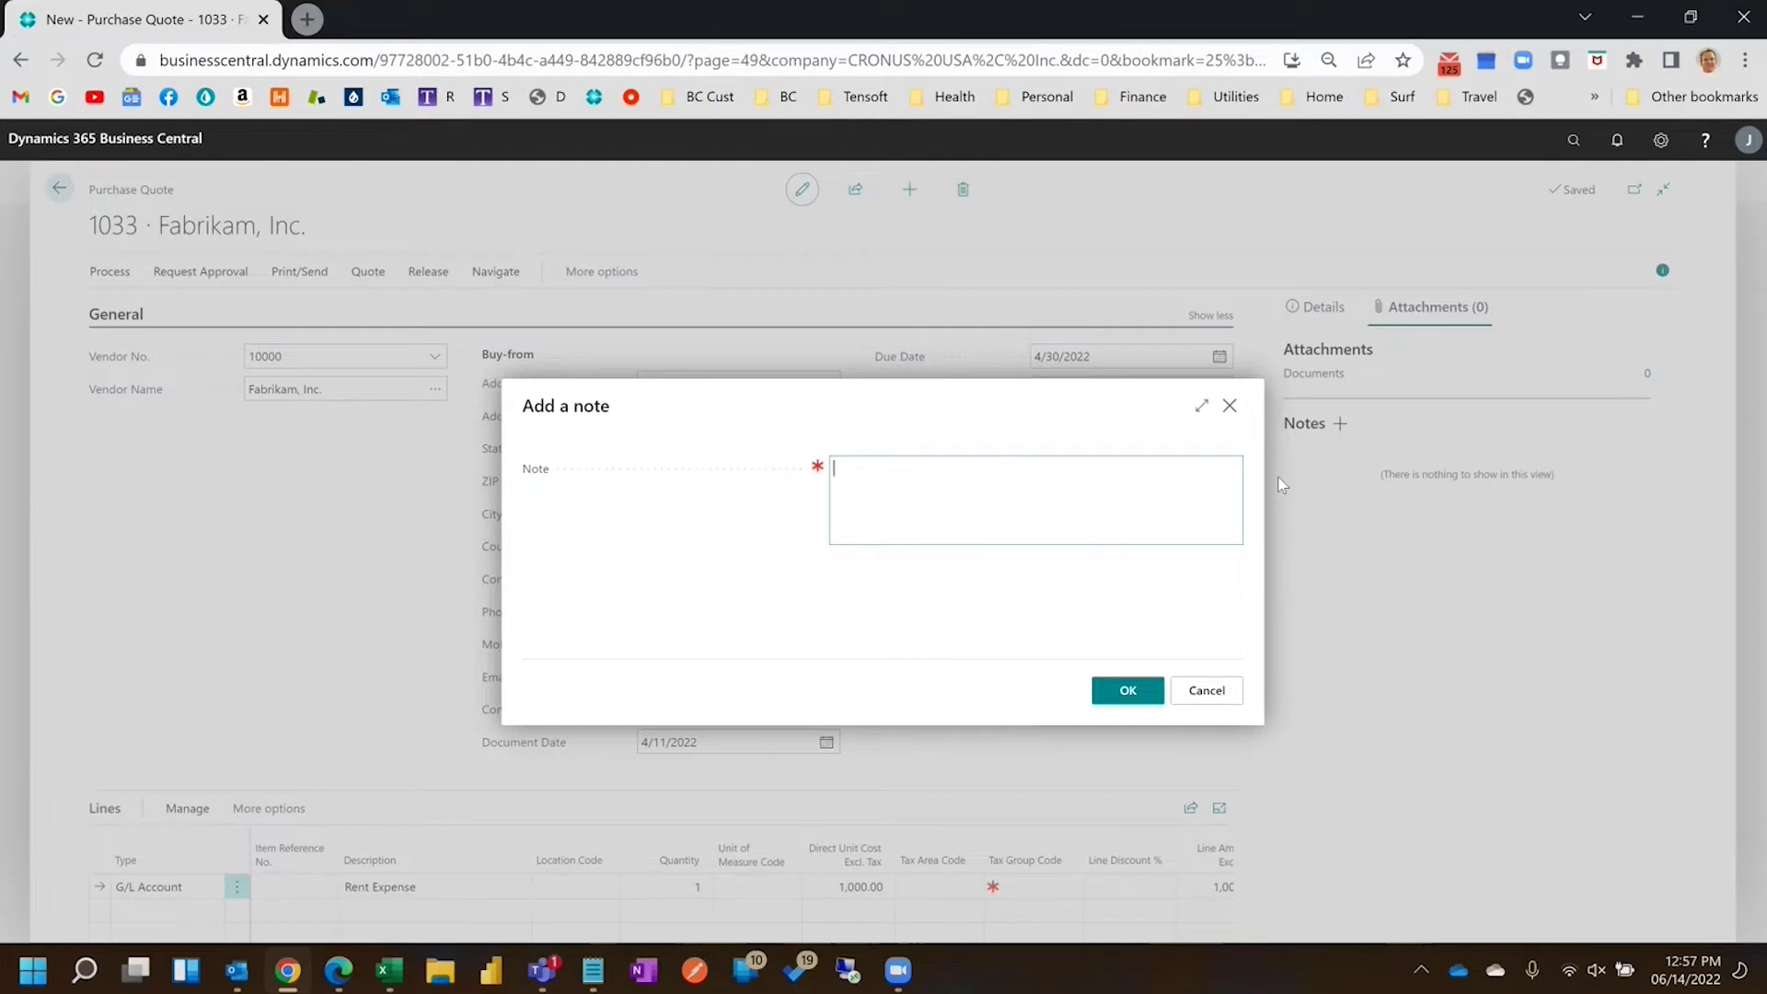
{"action": "type", "text": "We discussed this yesterday"}
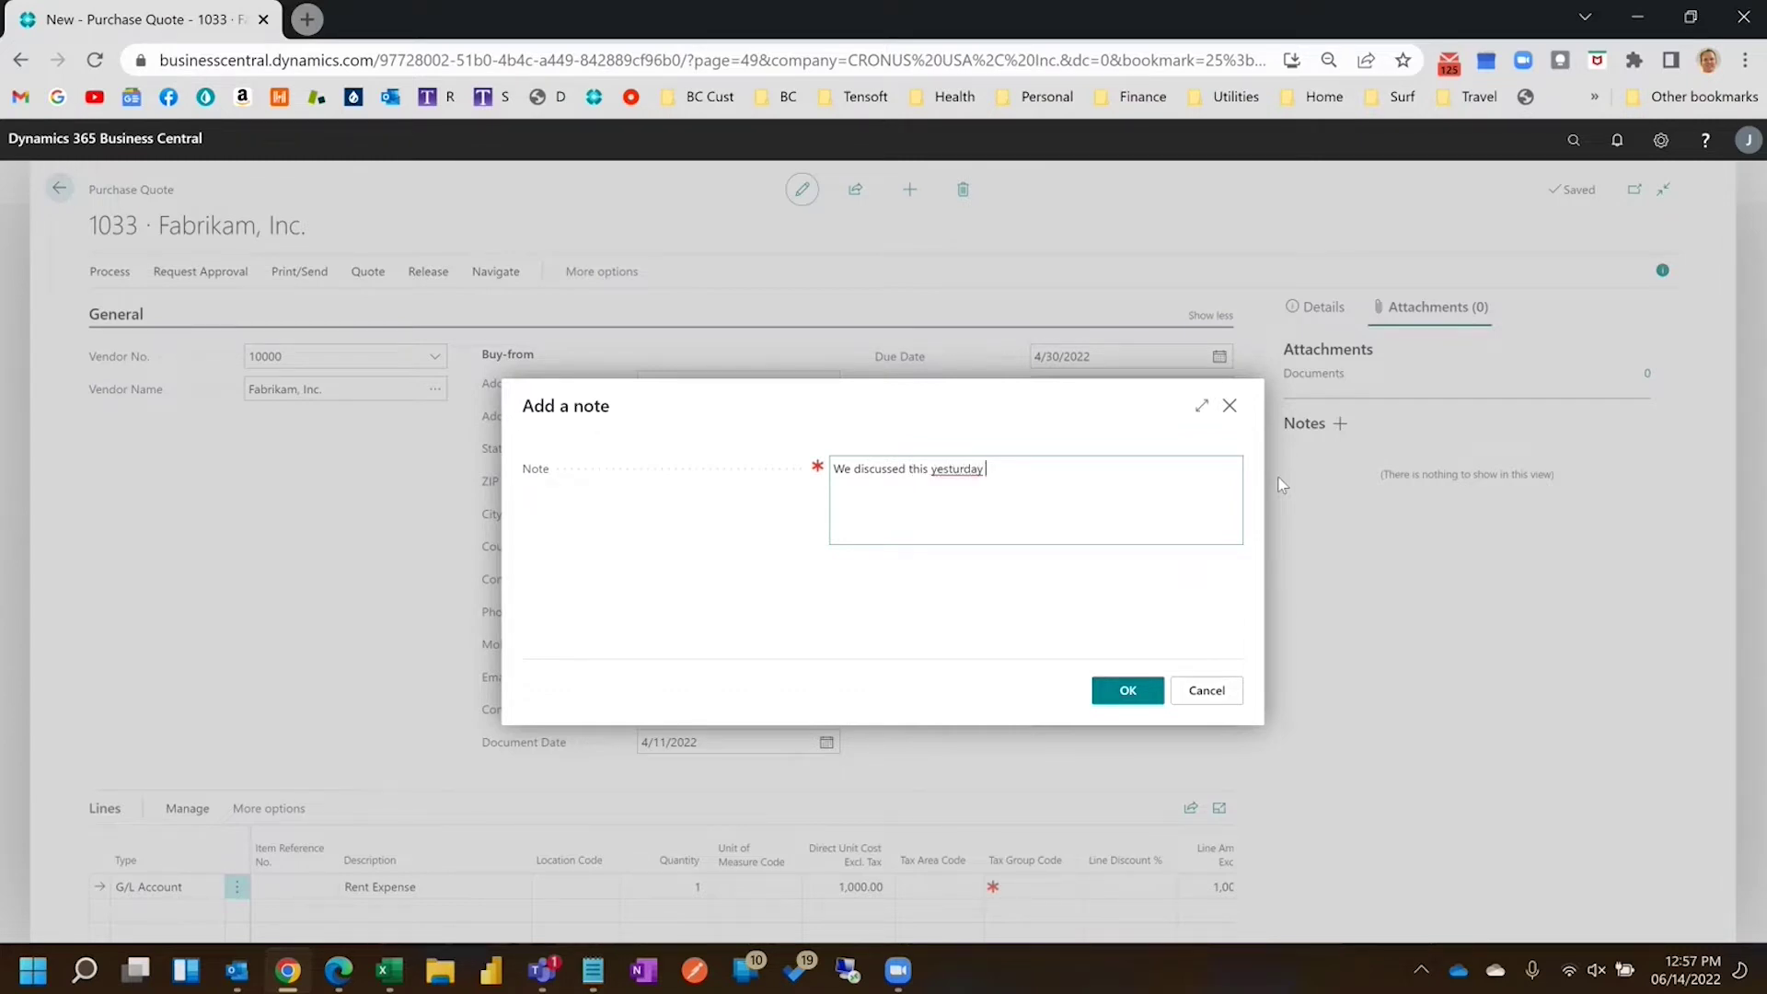
{"action": "right_click", "coordinate": [957, 470]}
{"action": "left_click", "coordinate": [975, 497]}
{"action": "type", "text": "d"}
{"action": "key", "text": "BackSpace"}
{"action": "key", "text": "BackSpace"}
{"action": "type", "text": ".  It is in budget."}
{"action": "left_click", "coordinate": [1127, 692]}
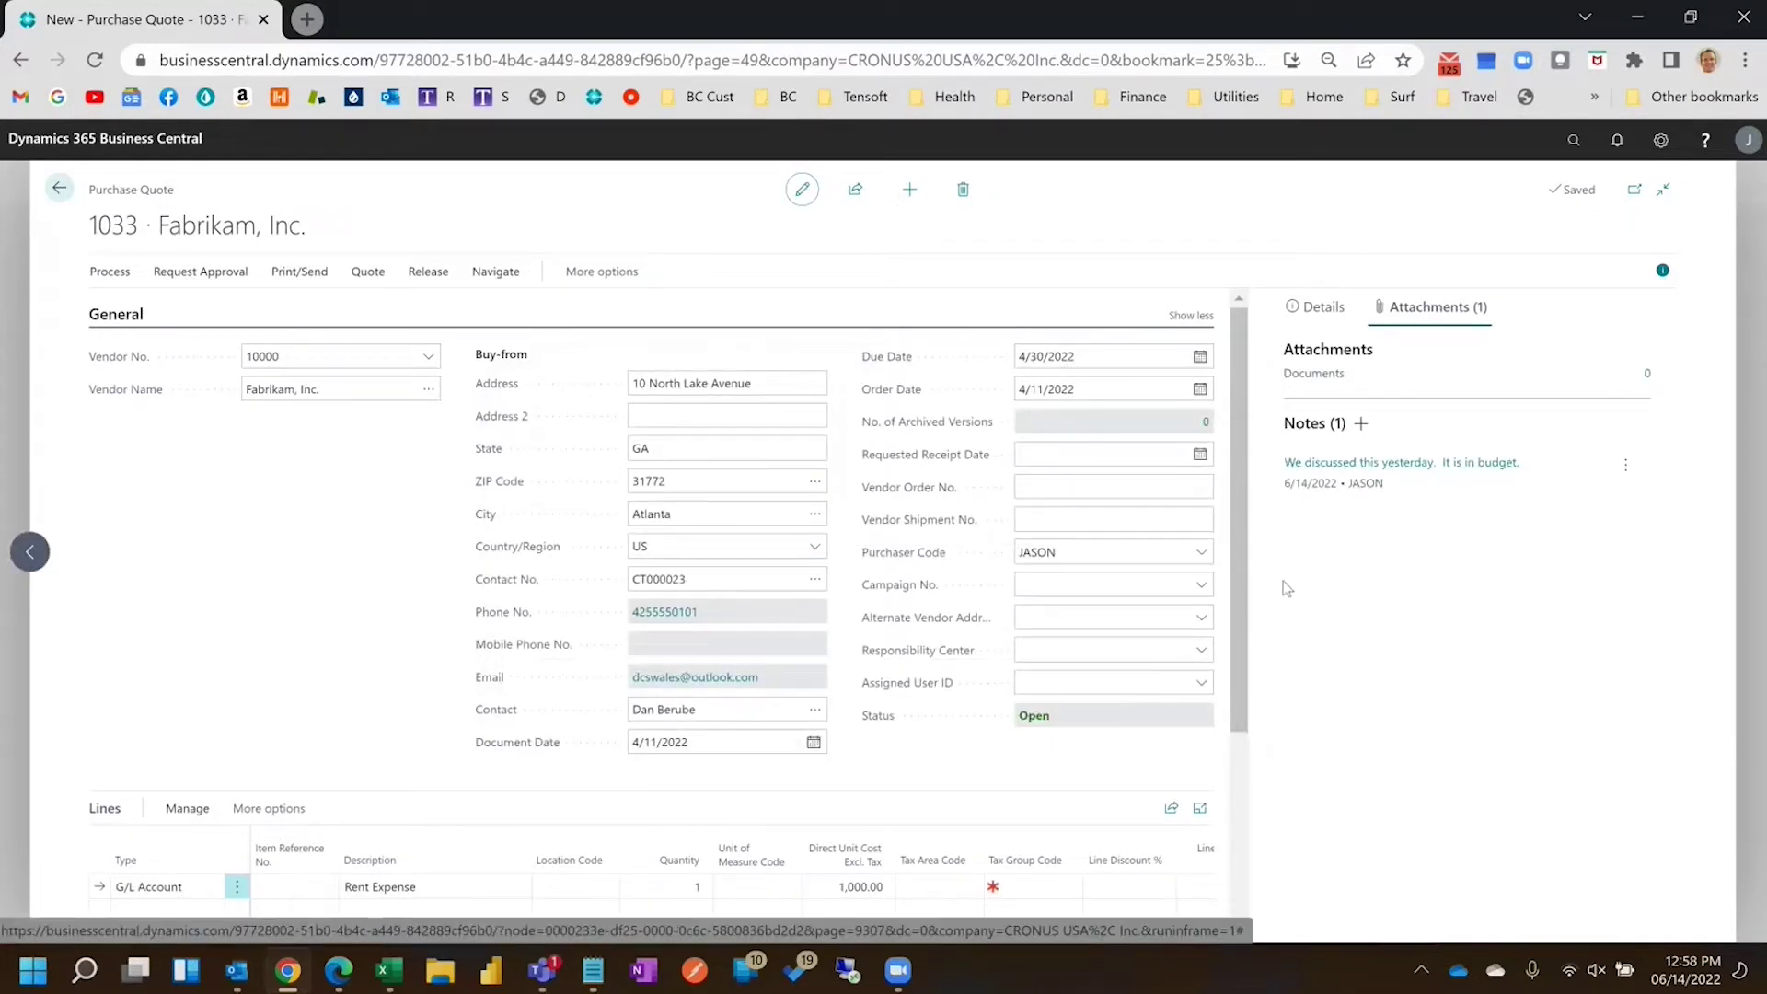
Set the purchaser code to JR, then view Request Approval and close it without sending
{"action": "left_click", "coordinate": [1201, 552]}
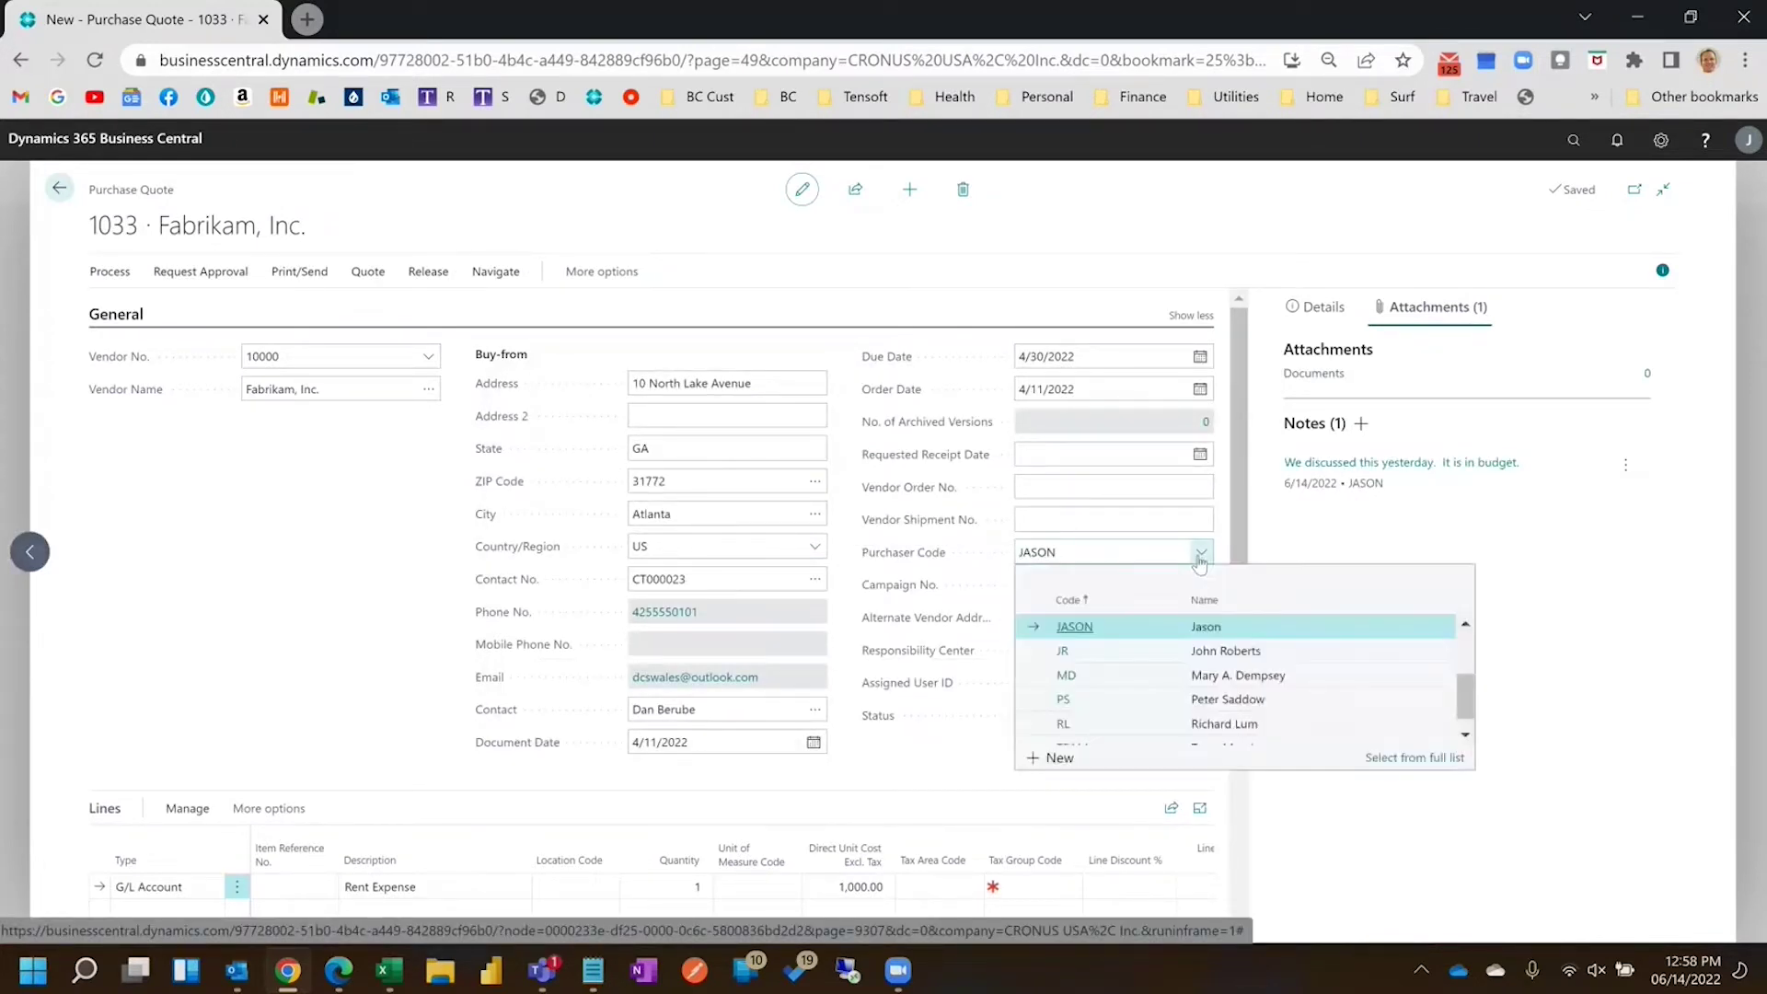
{"action": "left_click", "coordinate": [1201, 651]}
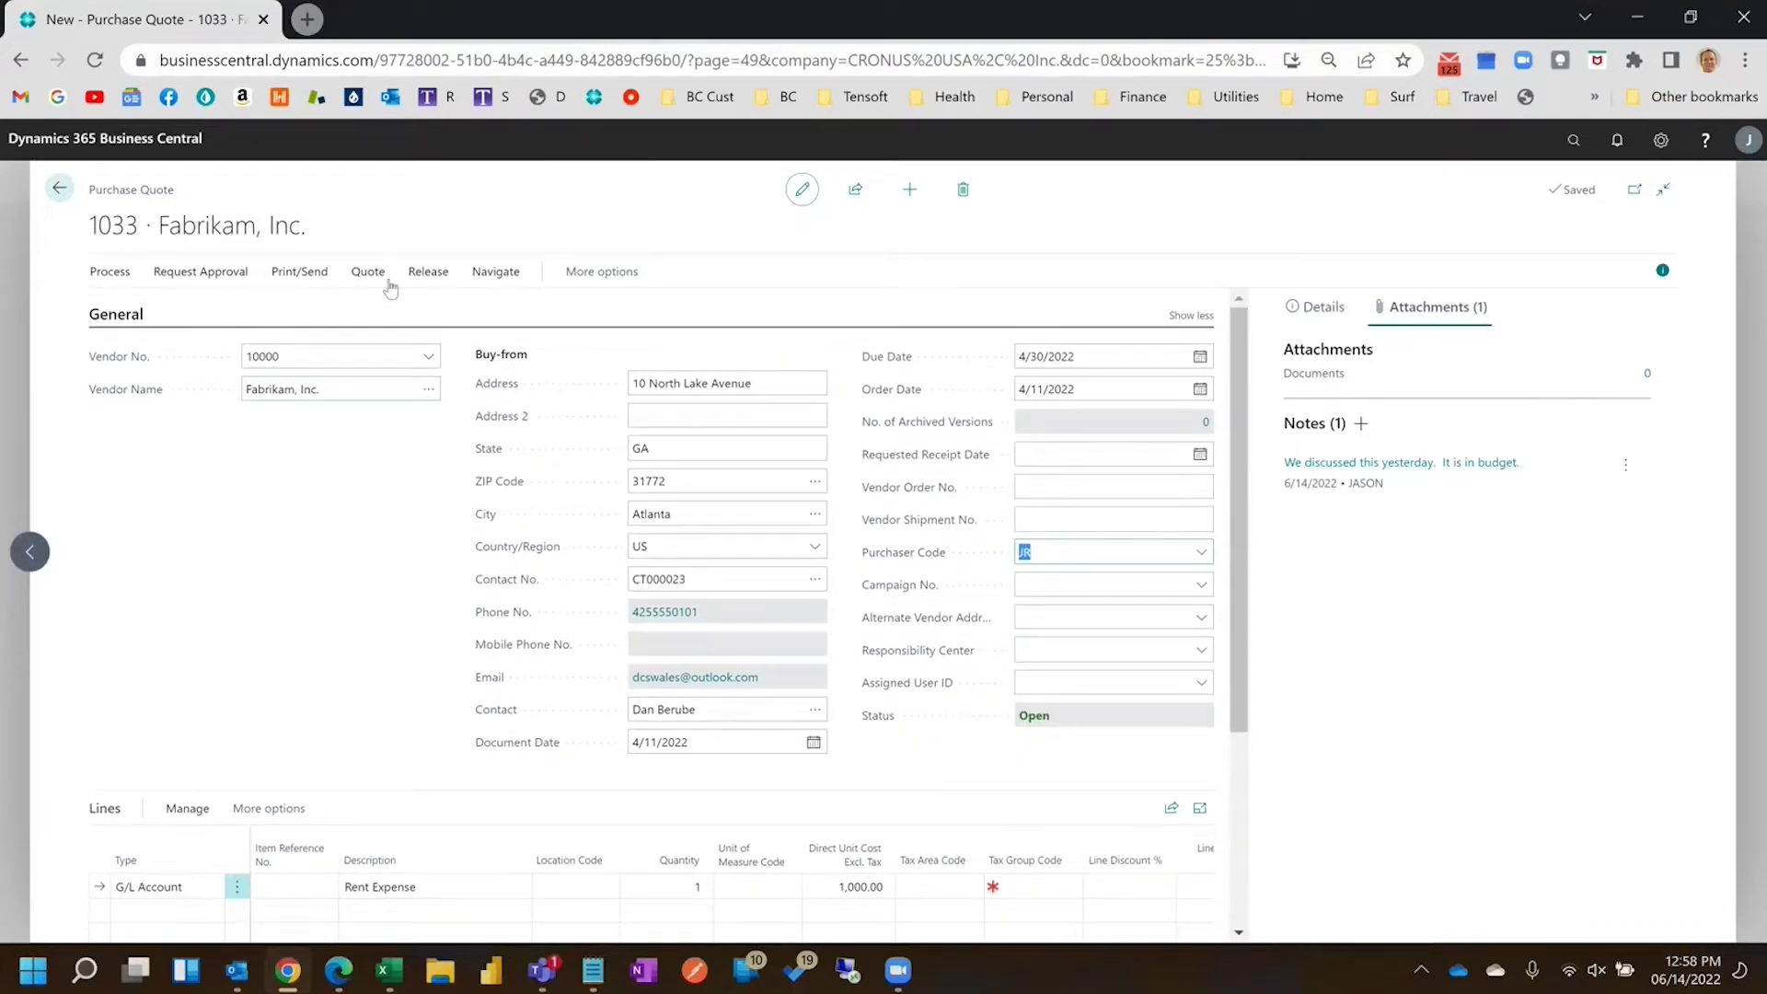
{"action": "left_click", "coordinate": [563, 276]}
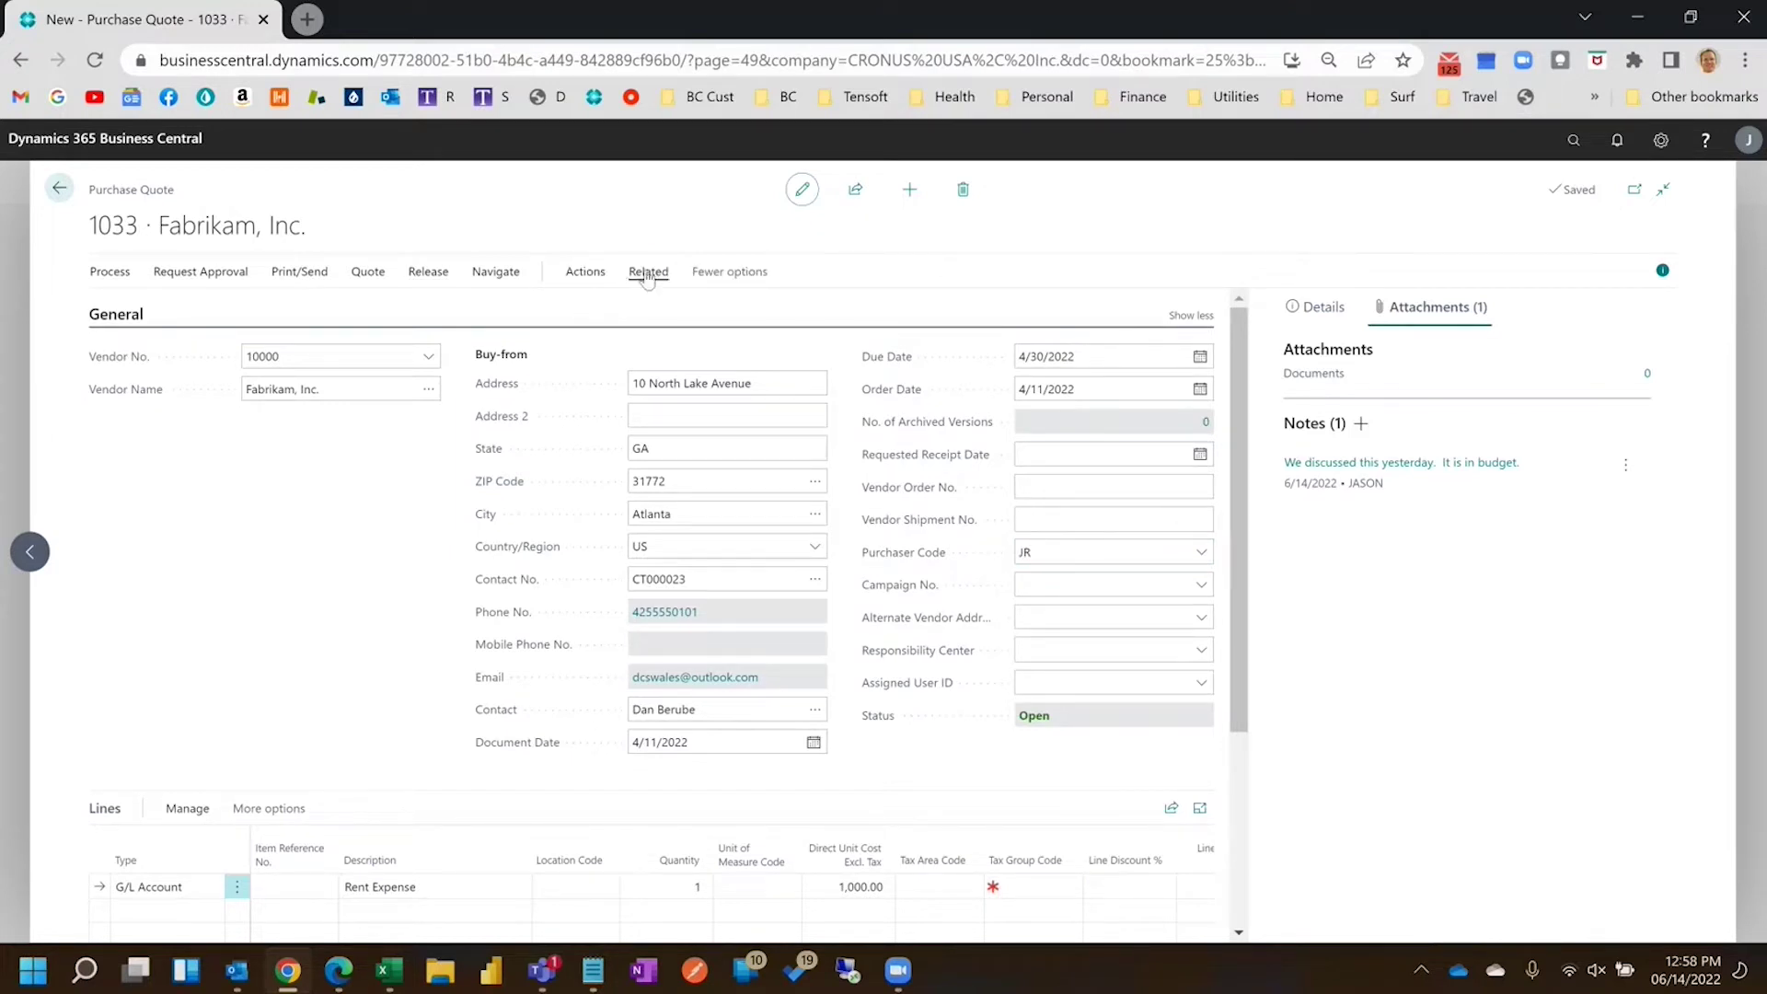
{"action": "left_click", "coordinate": [585, 272]}
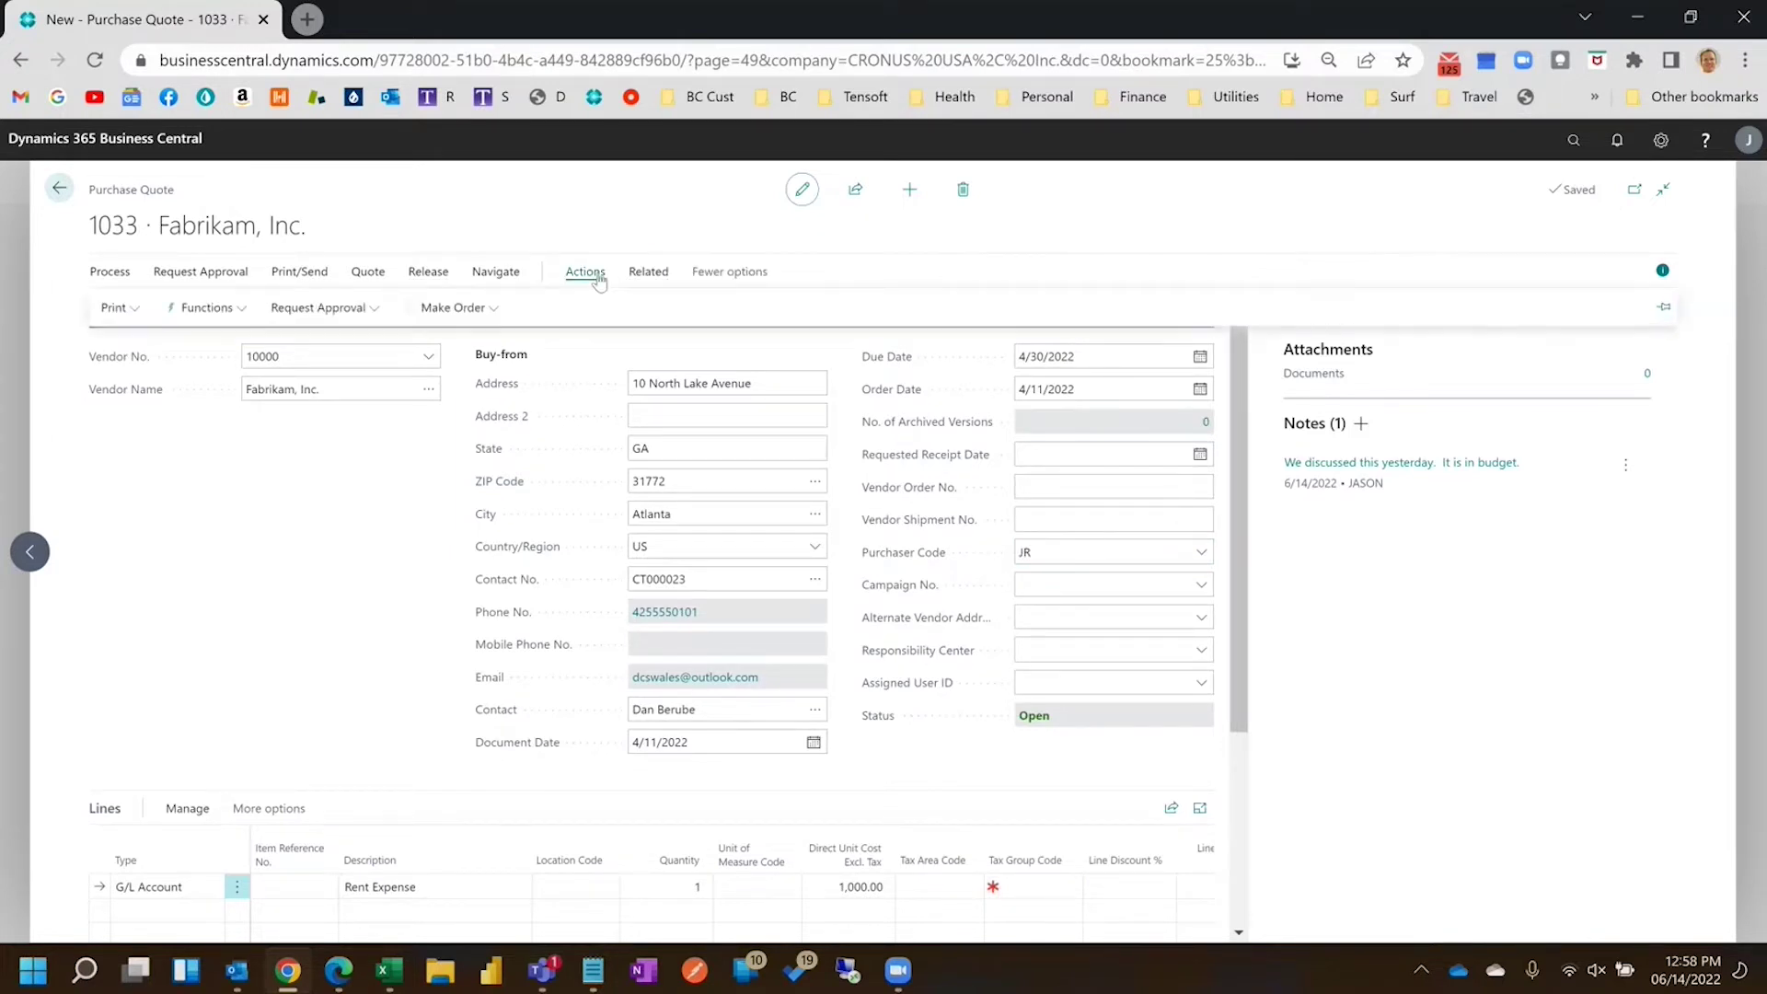
{"action": "left_click", "coordinate": [378, 313]}
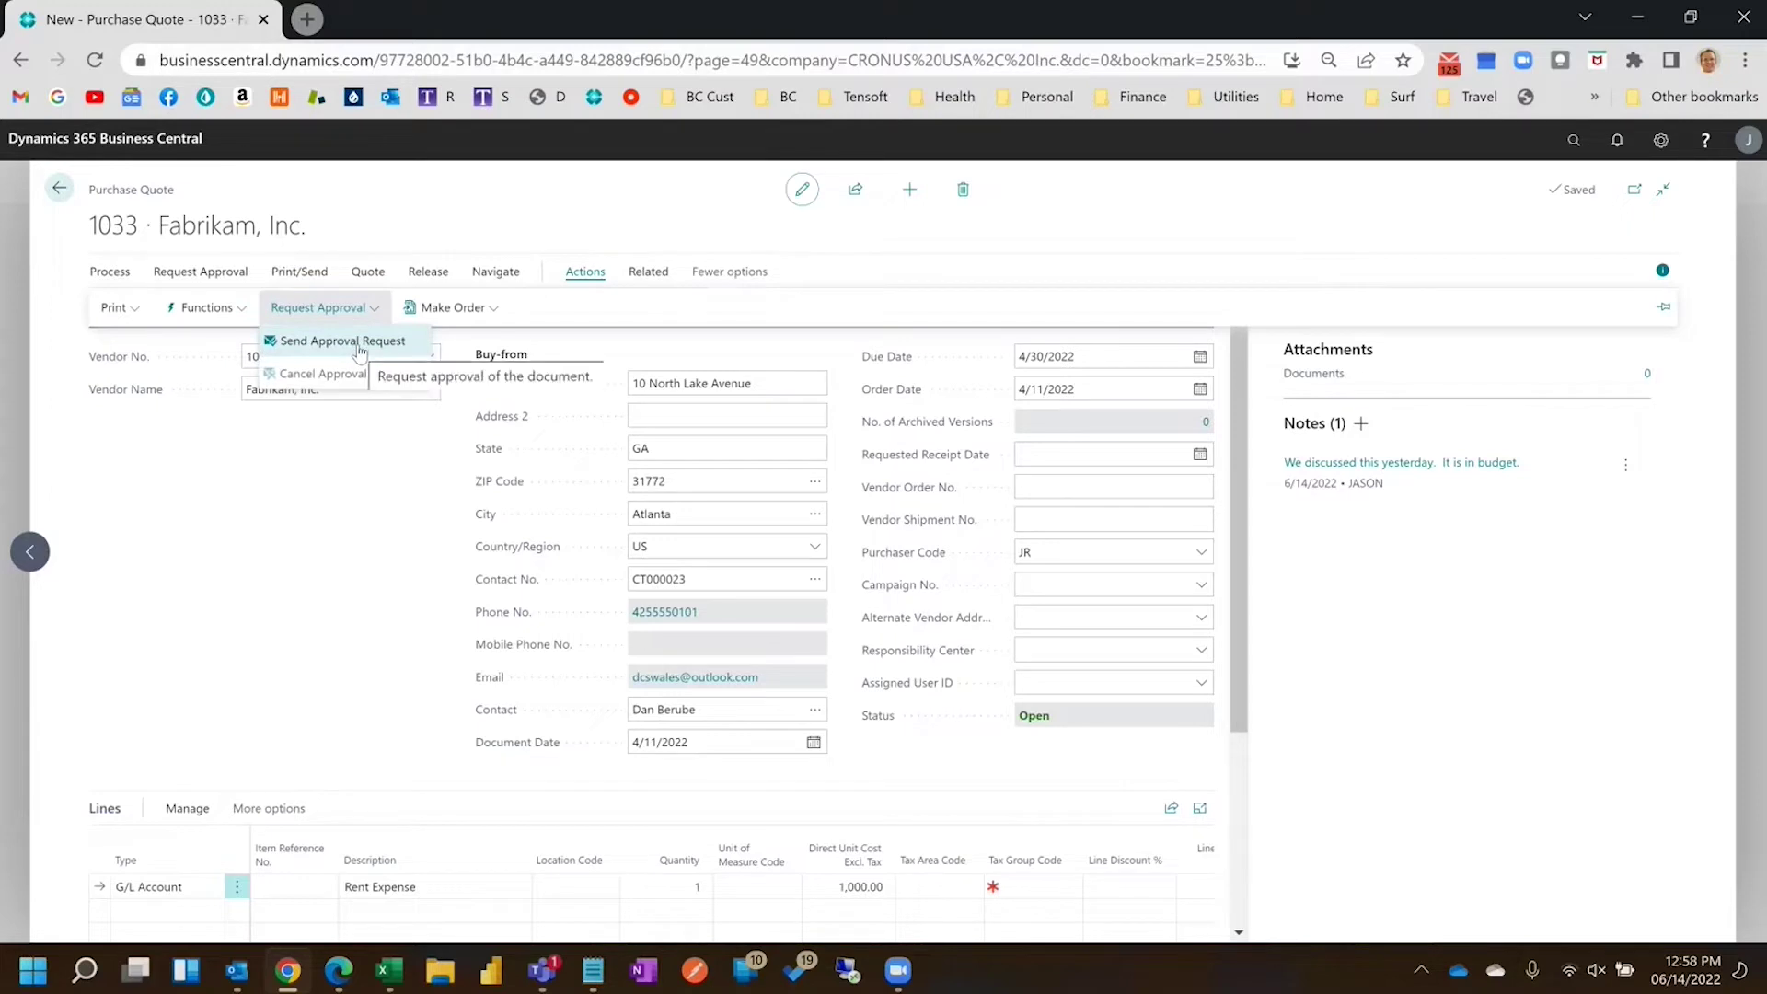
{"action": "left_click", "coordinate": [308, 604]}
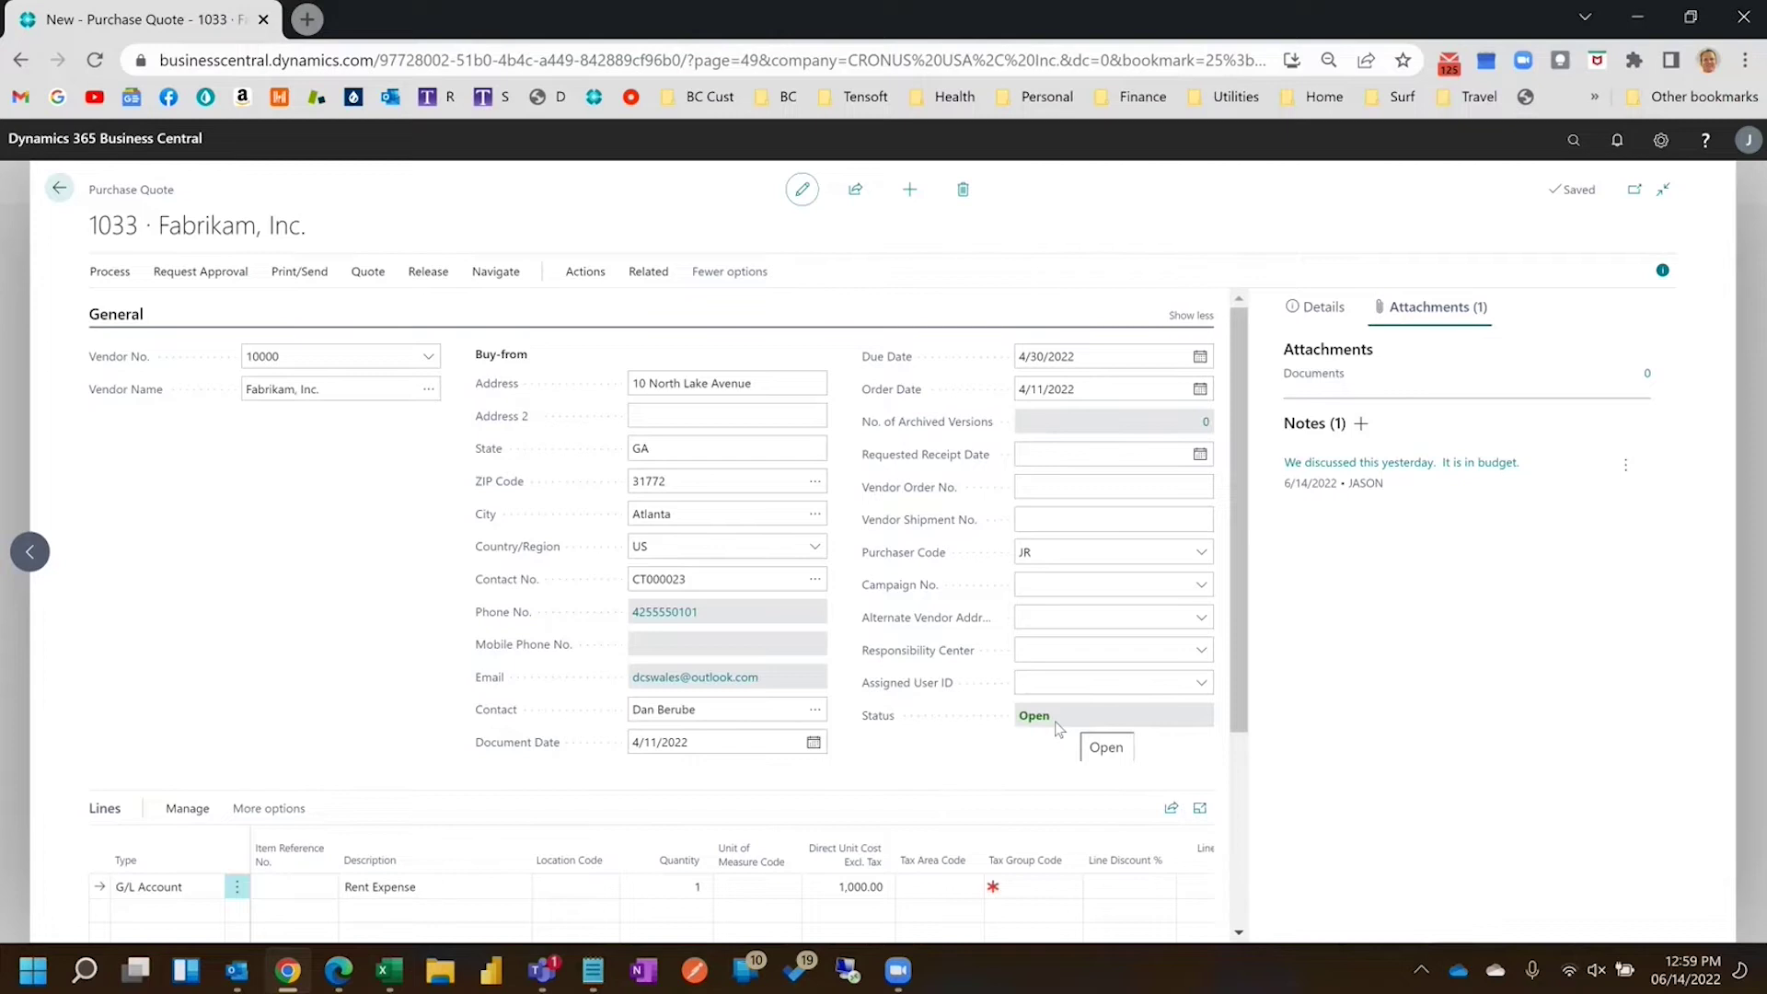
Convert quote 1033 into a purchase order and open the new order 106036
{"action": "left_click", "coordinate": [125, 278]}
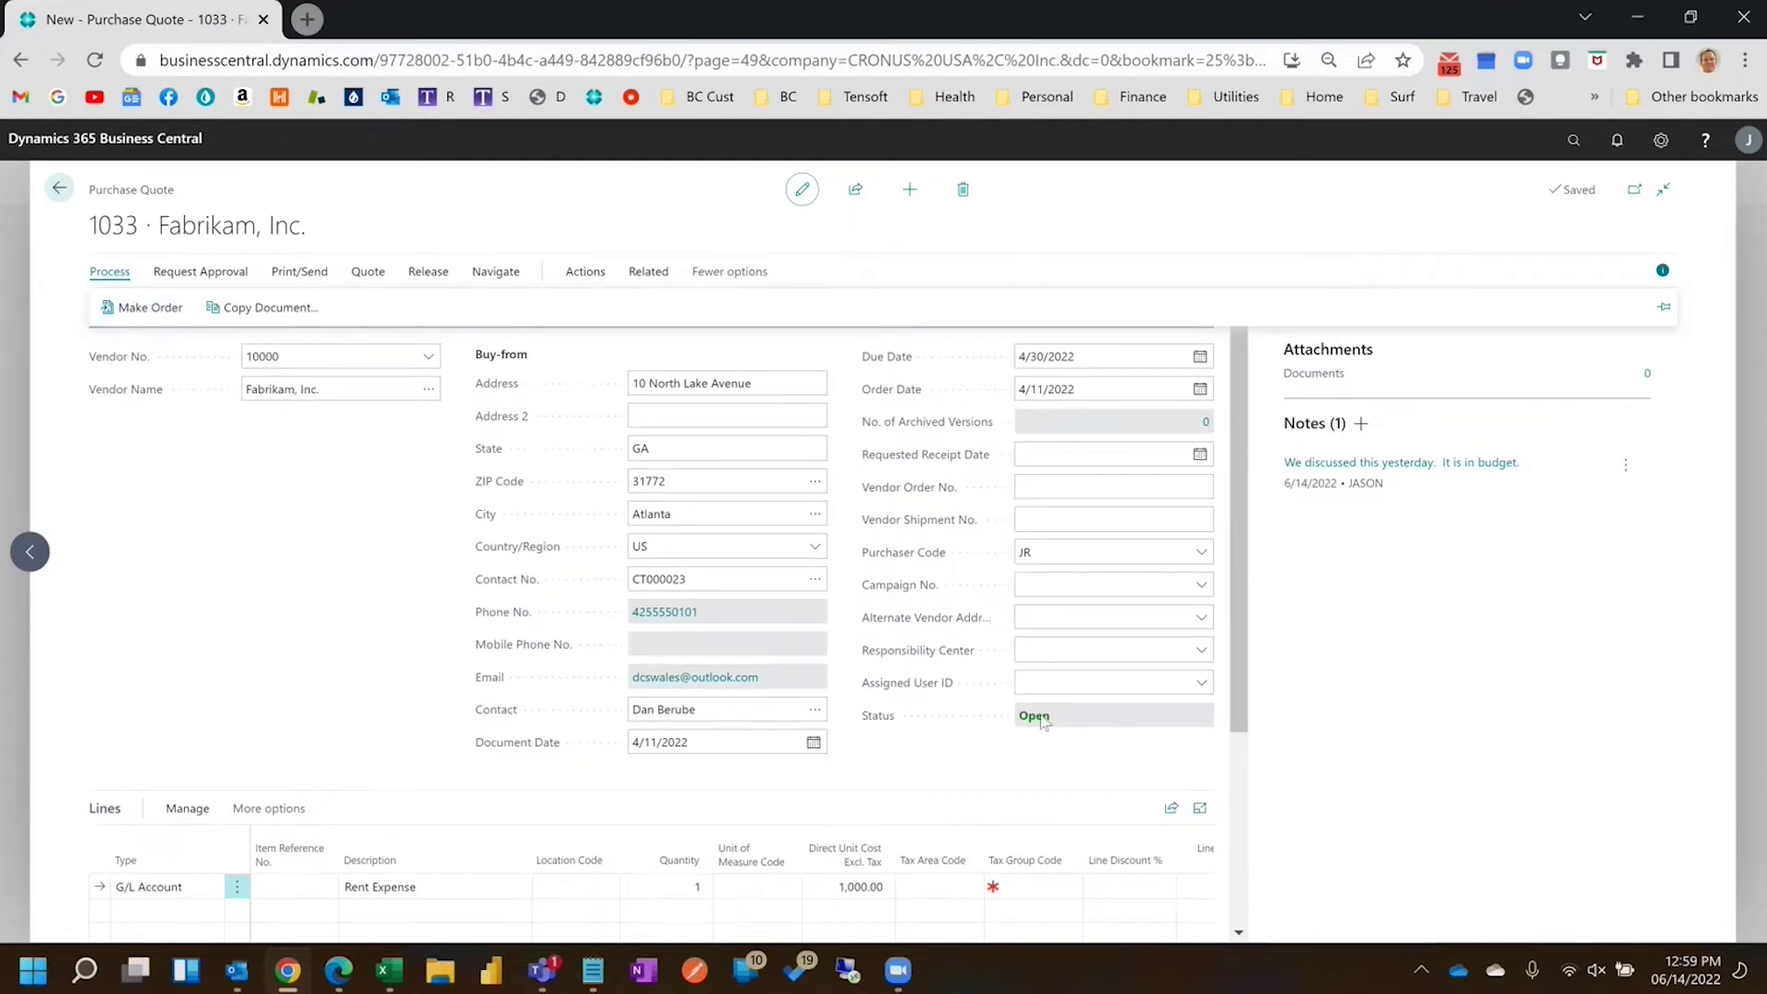
{"action": "left_click", "coordinate": [155, 320]}
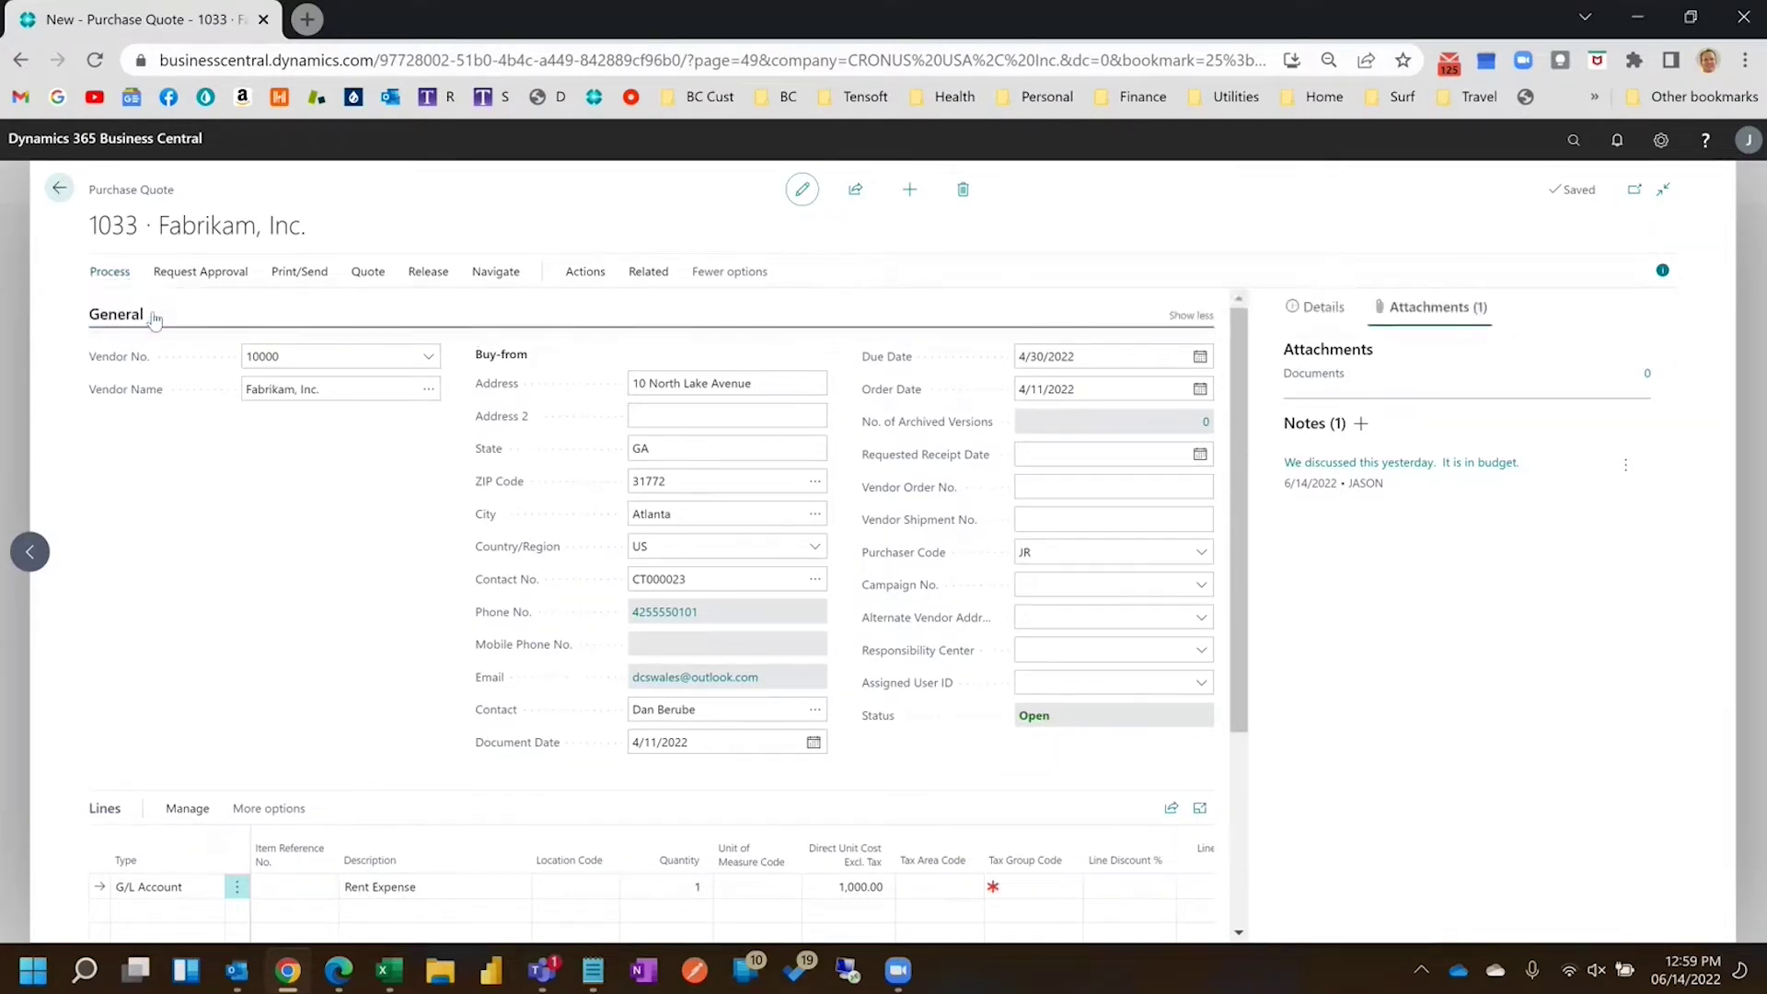
{"action": "left_click", "coordinate": [966, 592]}
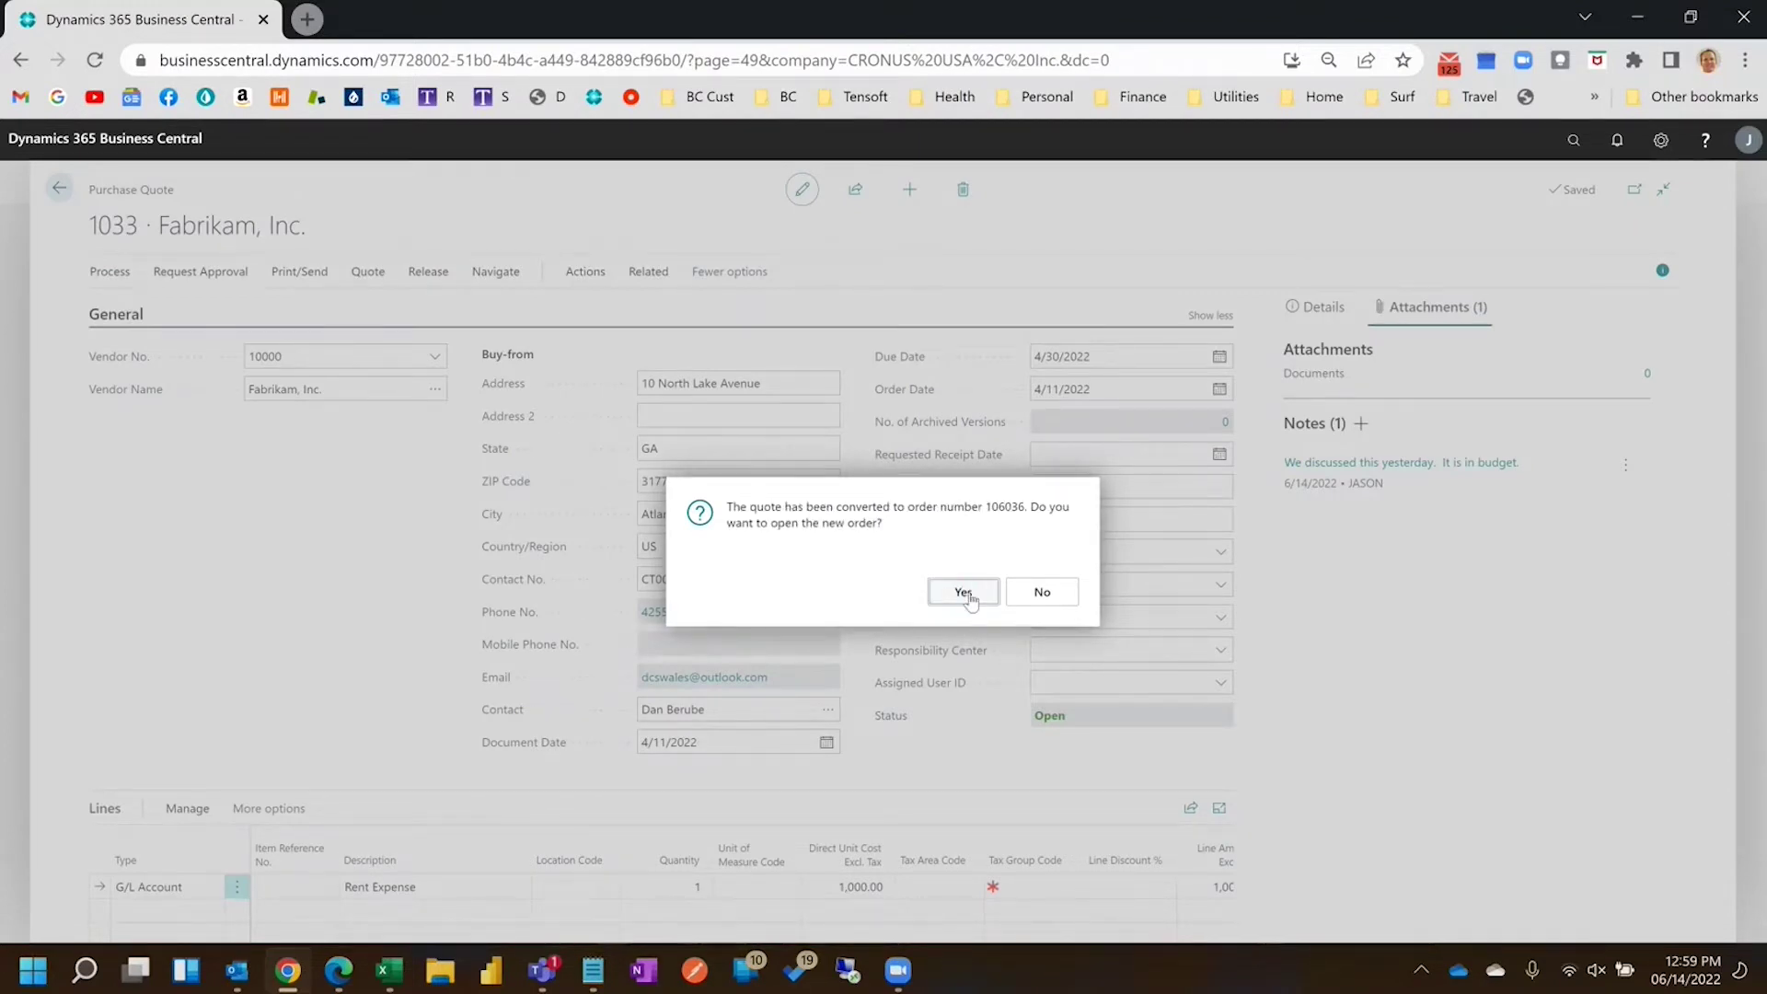
{"action": "left_click", "coordinate": [964, 592]}
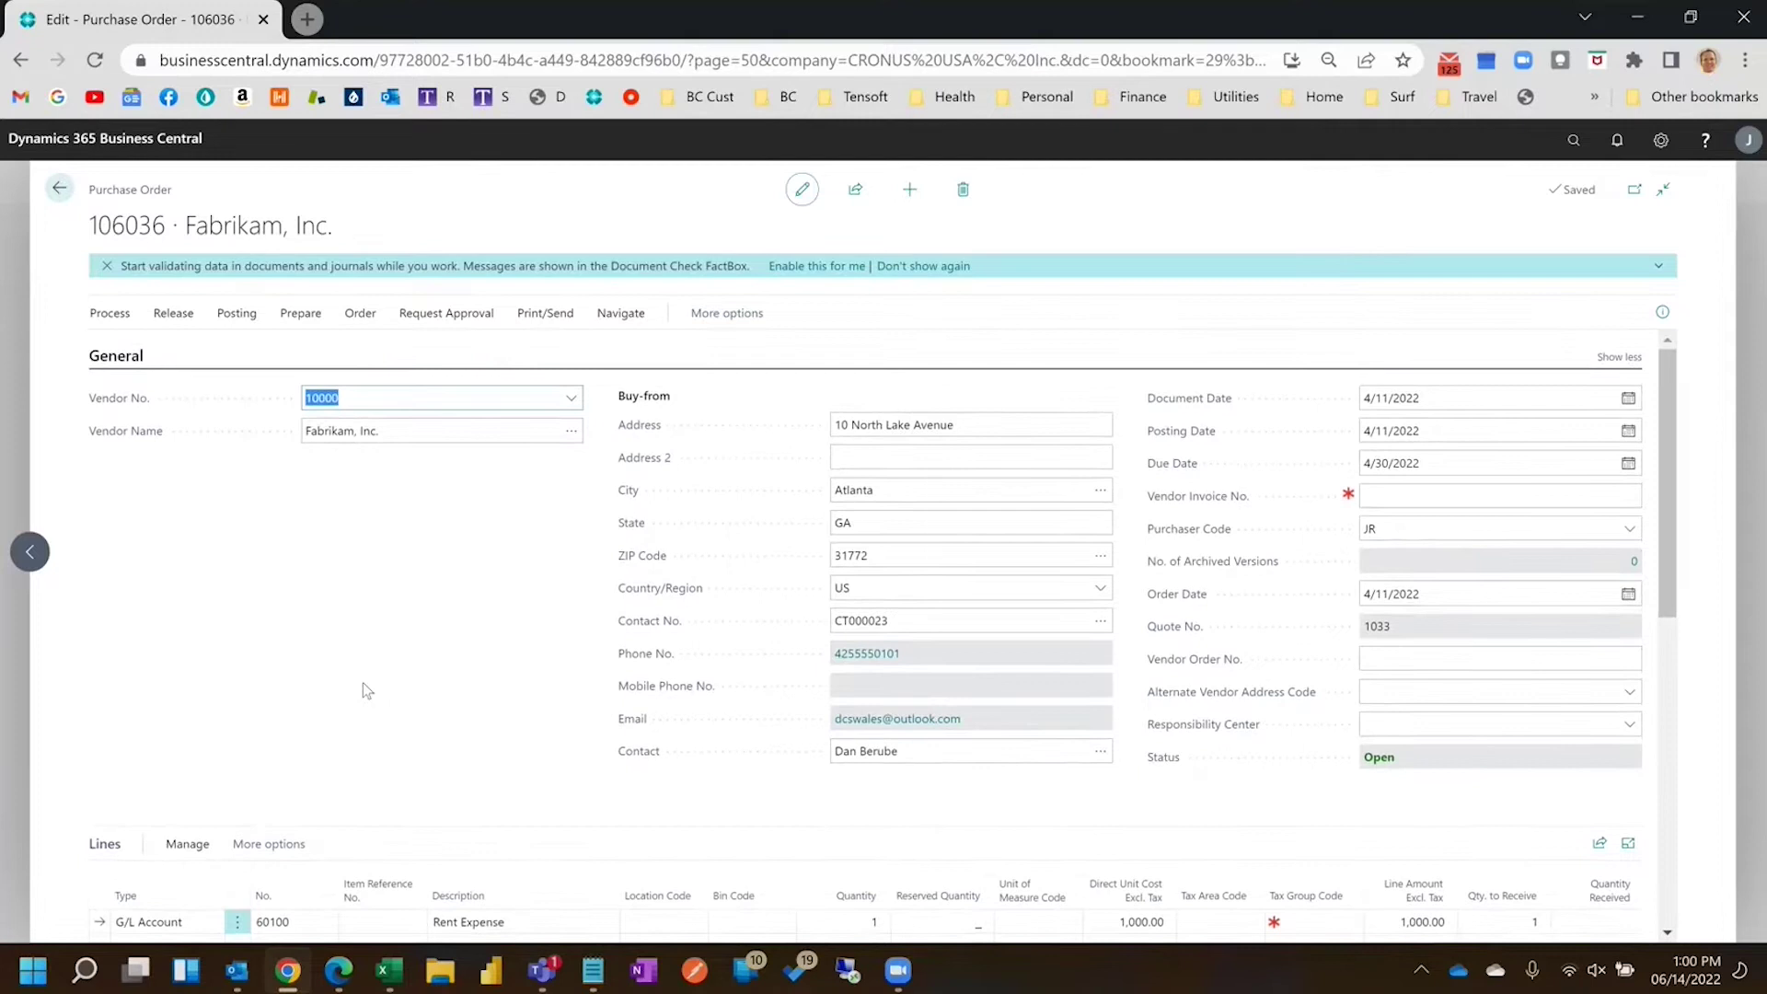
Release purchase order 106036 so its status becomes Released
{"action": "scroll", "coordinate": [362, 682], "scroll_direction": "down", "scroll_amount": 1}
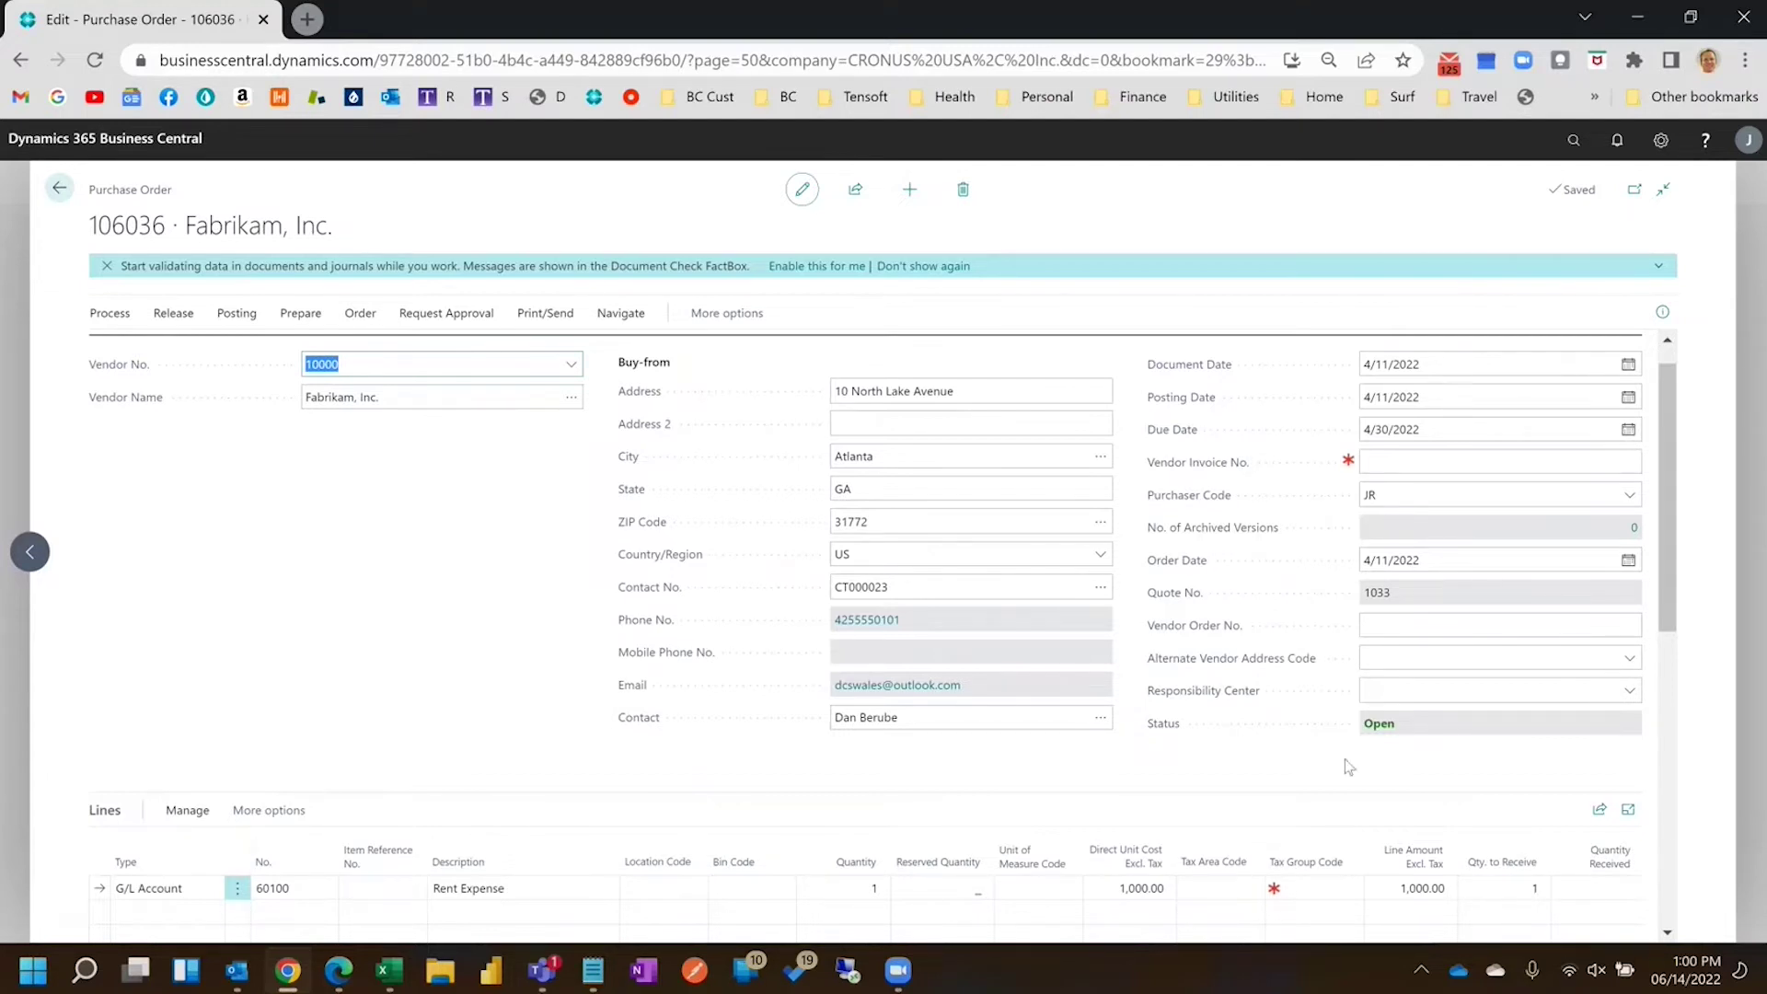
{"action": "left_click", "coordinate": [173, 313]}
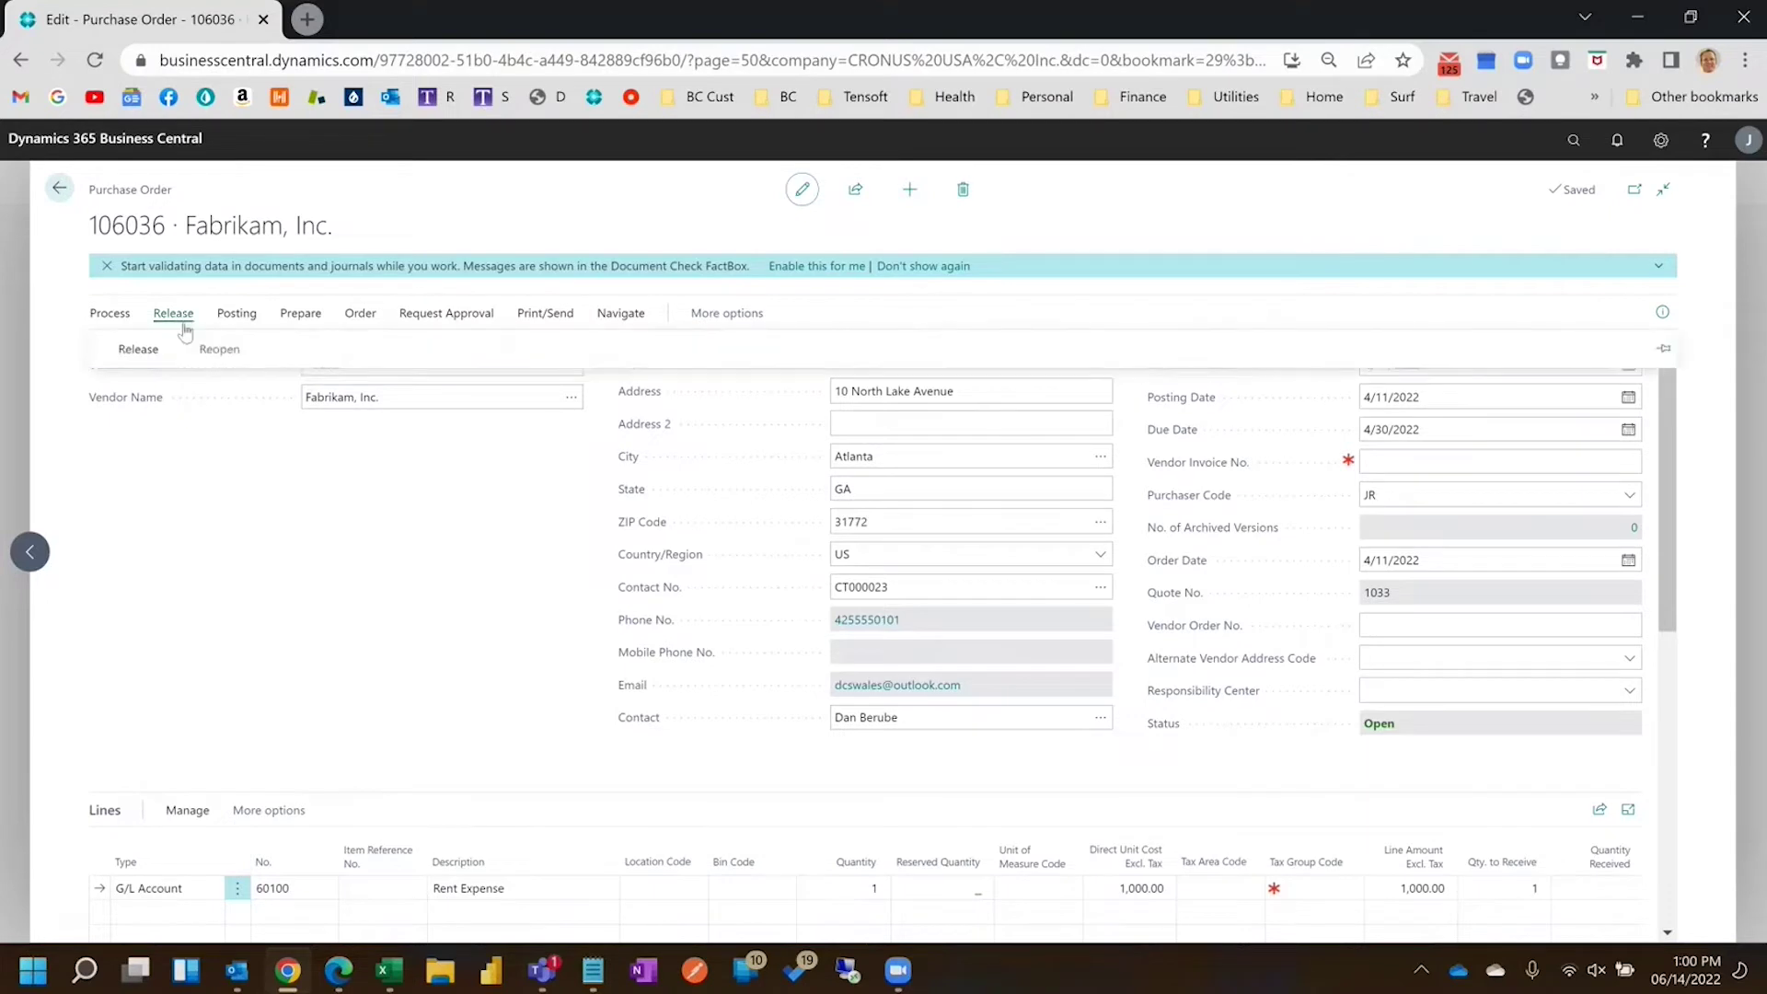
{"action": "left_click", "coordinate": [151, 354]}
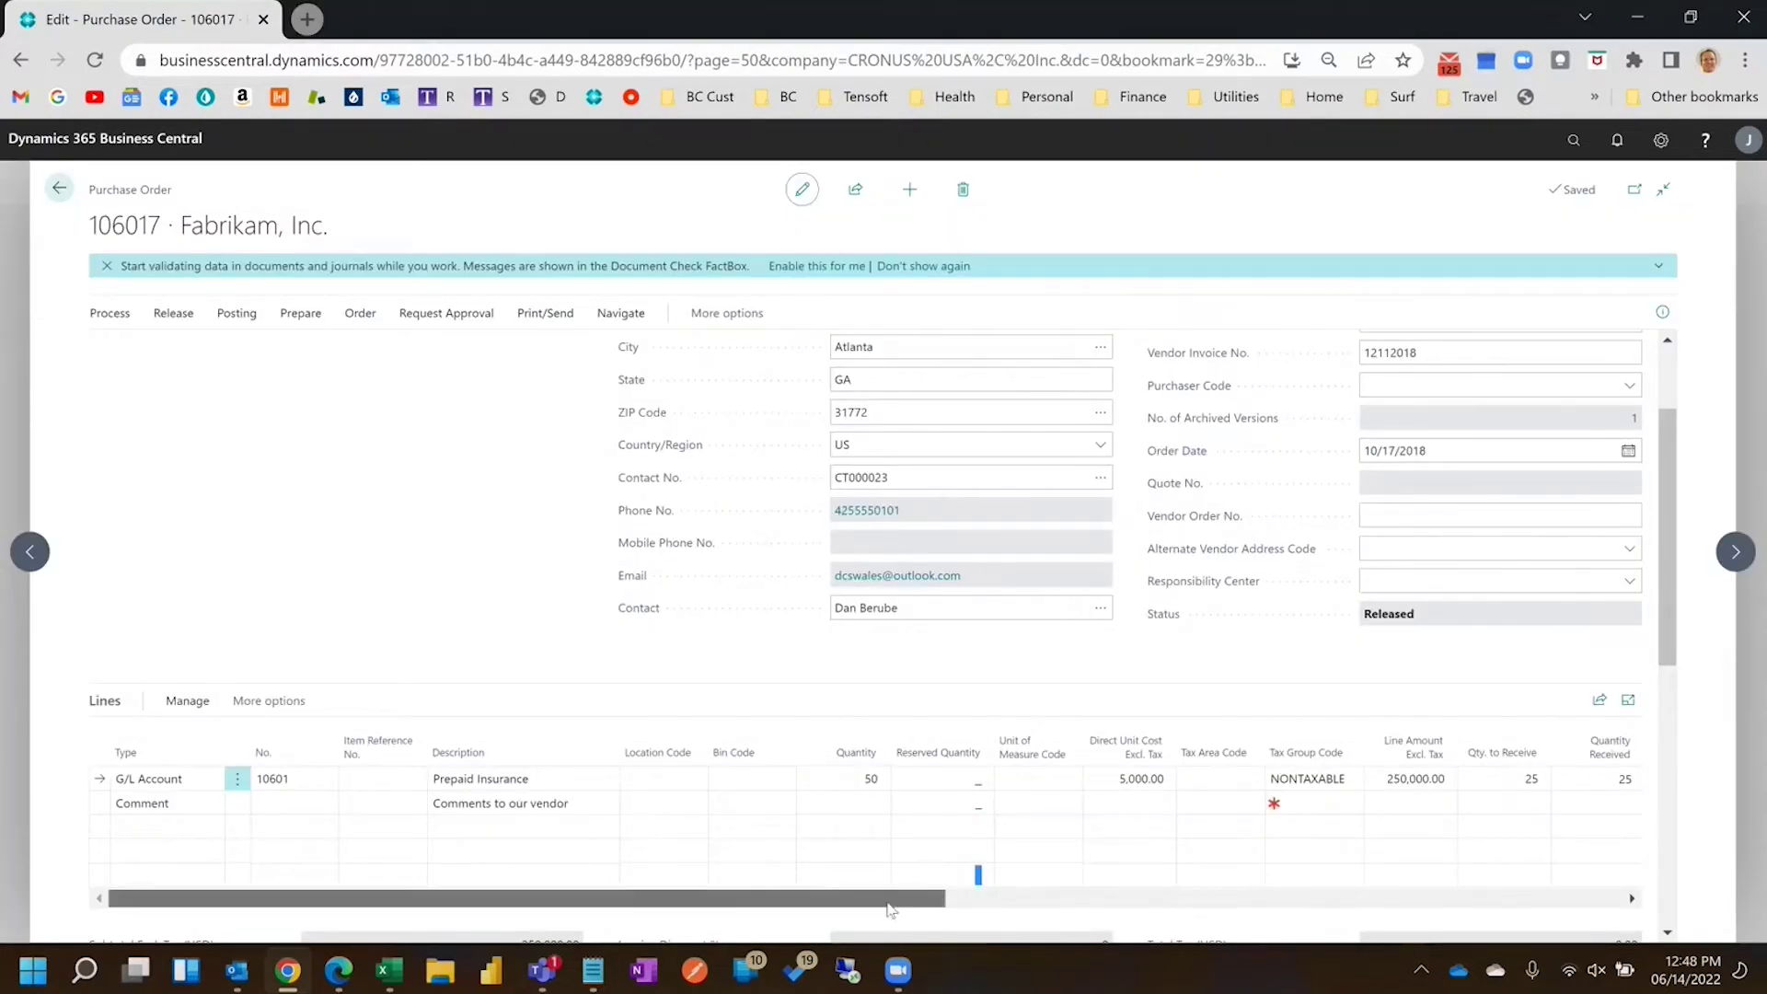
On order 106017, replace the old vendor invoice number 12112018 with a new value
{"action": "left_click_drag", "start_coordinate": [889, 898], "coordinate": [1192, 898]}
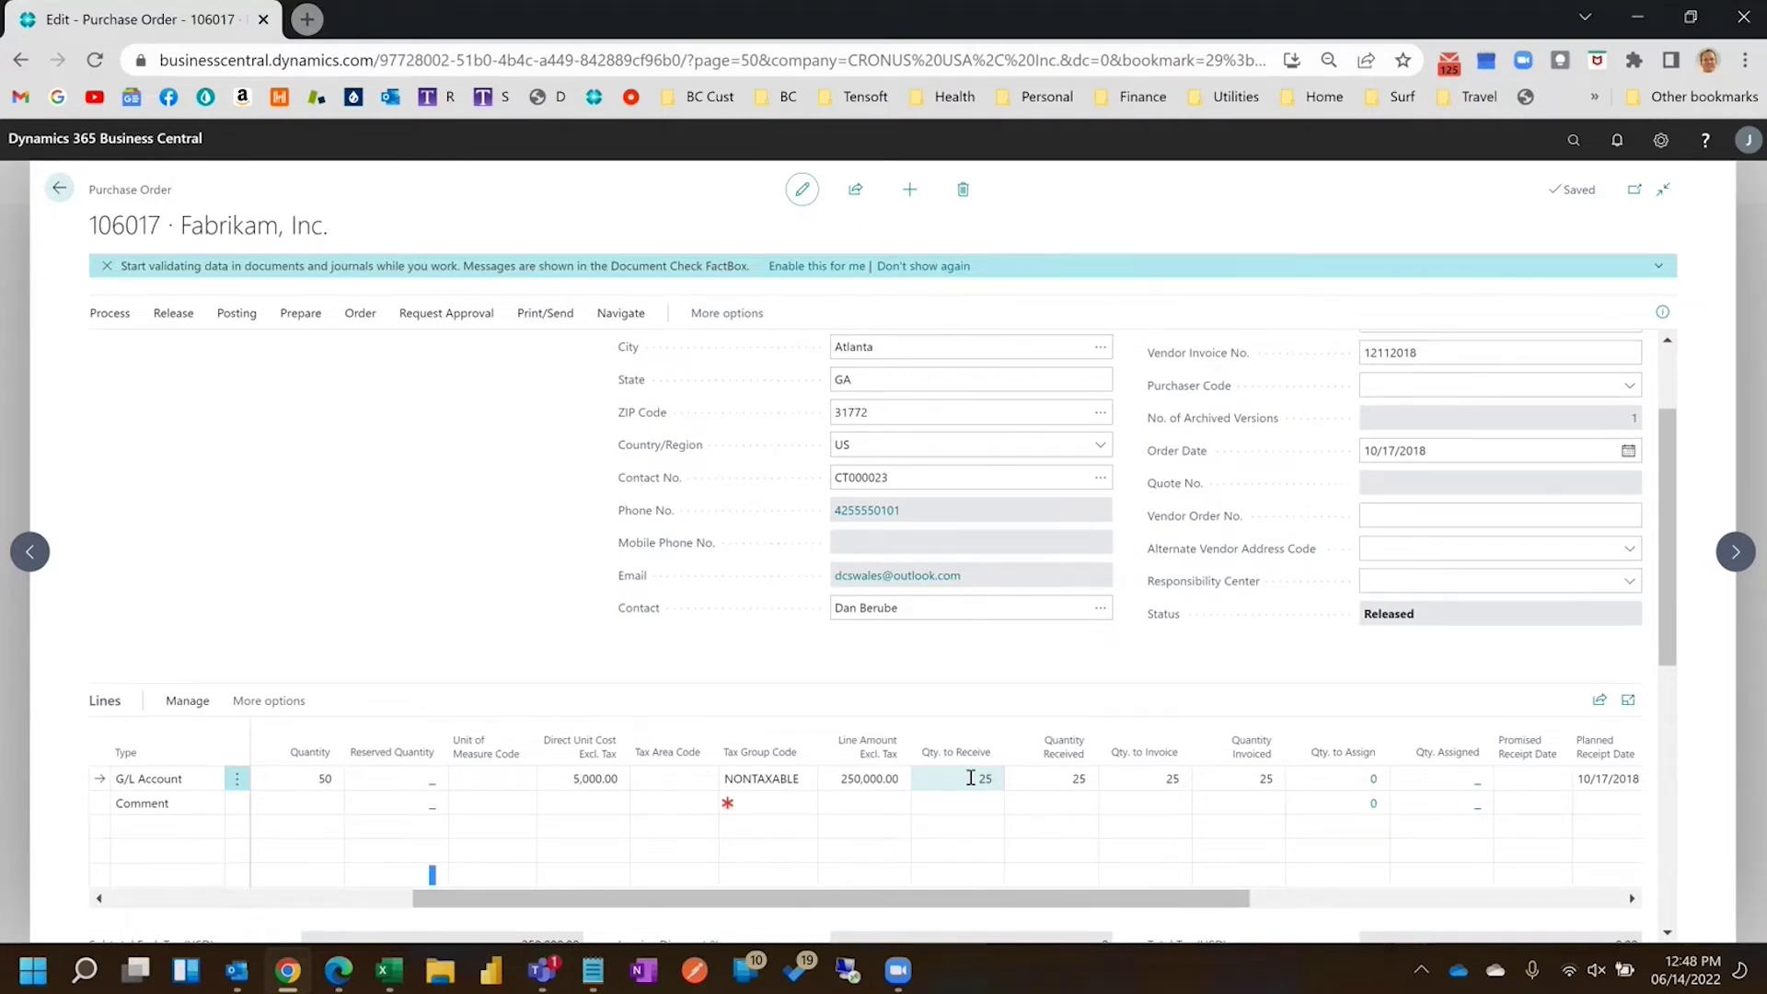
{"action": "scroll", "coordinate": [970, 778], "scroll_direction": "up", "scroll_amount": 1}
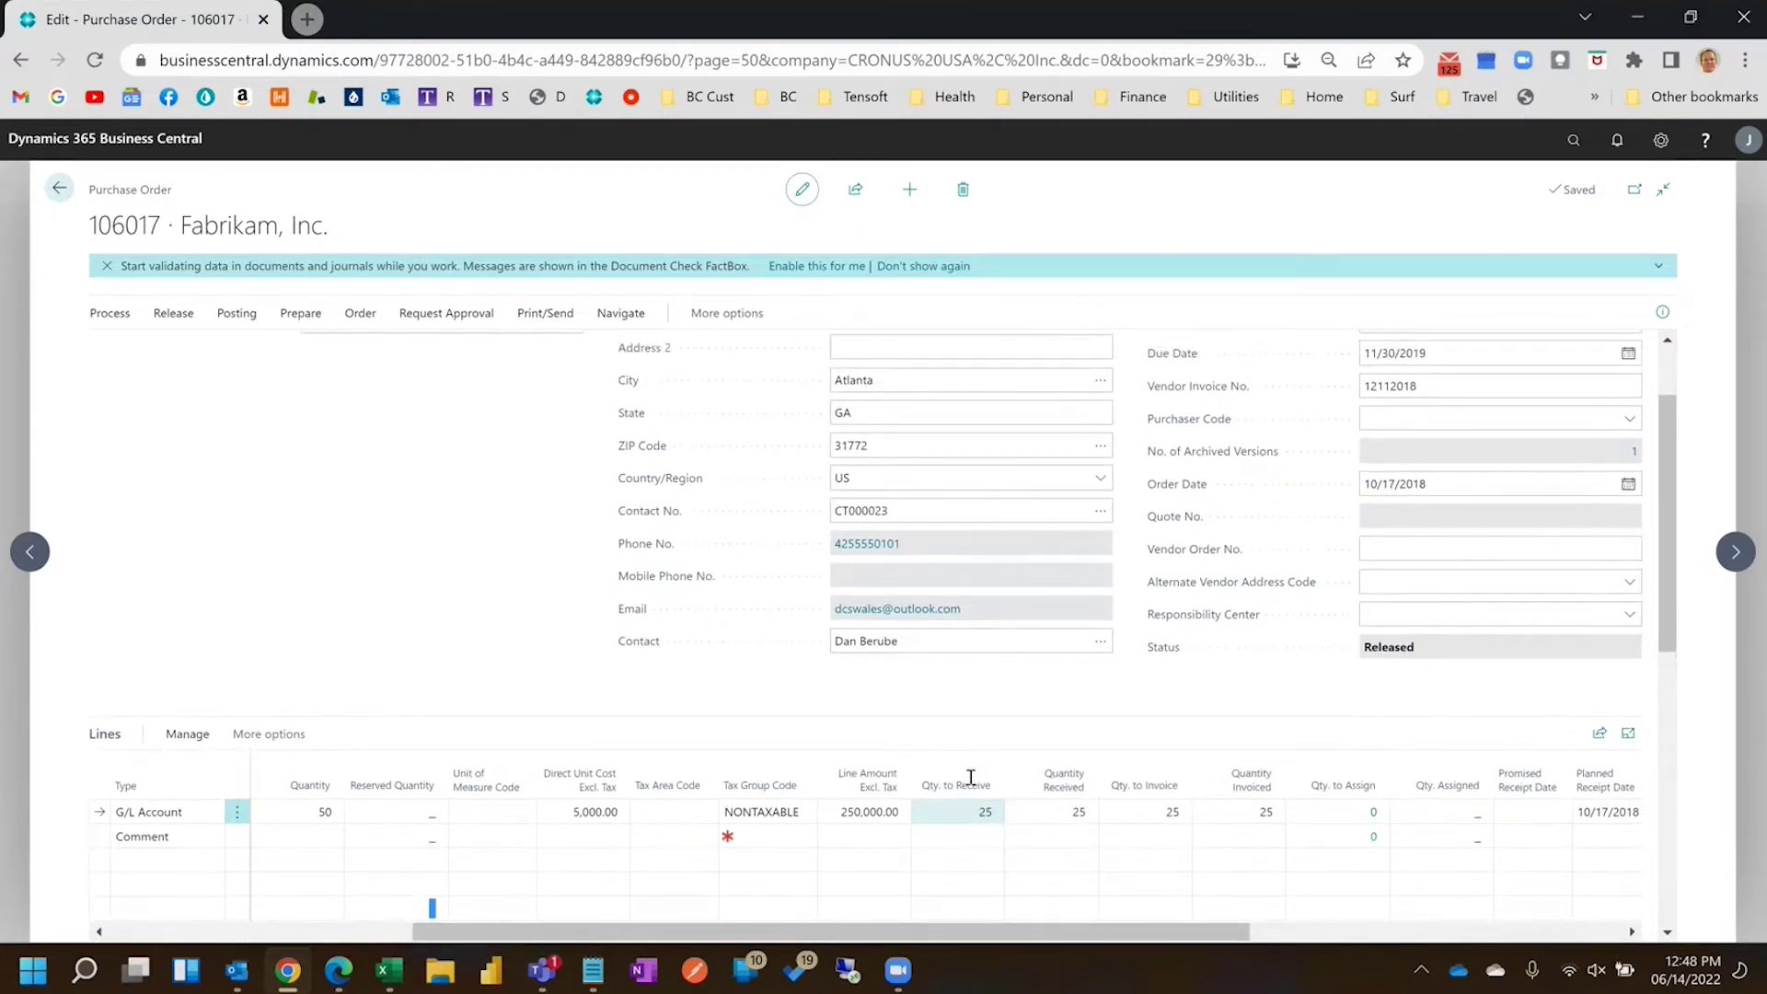
{"action": "scroll", "coordinate": [971, 778], "scroll_direction": "up", "scroll_amount": 3}
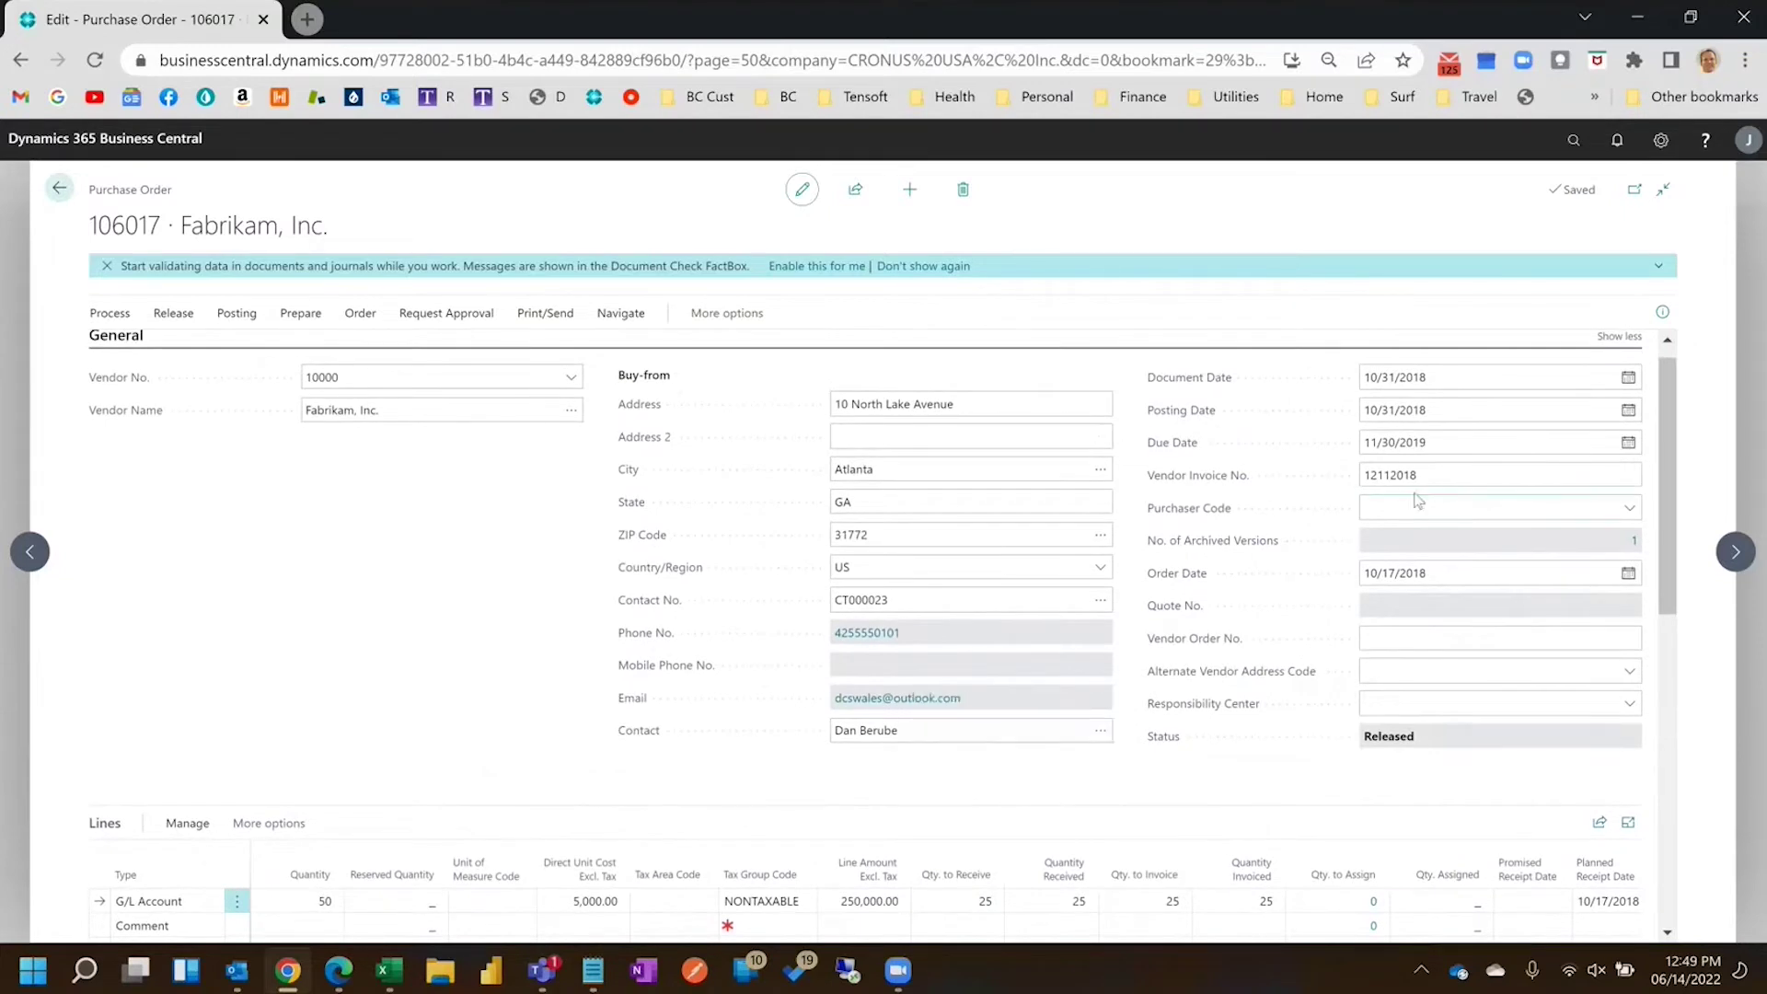
{"action": "left_click", "coordinate": [1438, 477]}
{"action": "left_click", "coordinate": [1438, 478]}
{"action": "type", "text": "12345"}
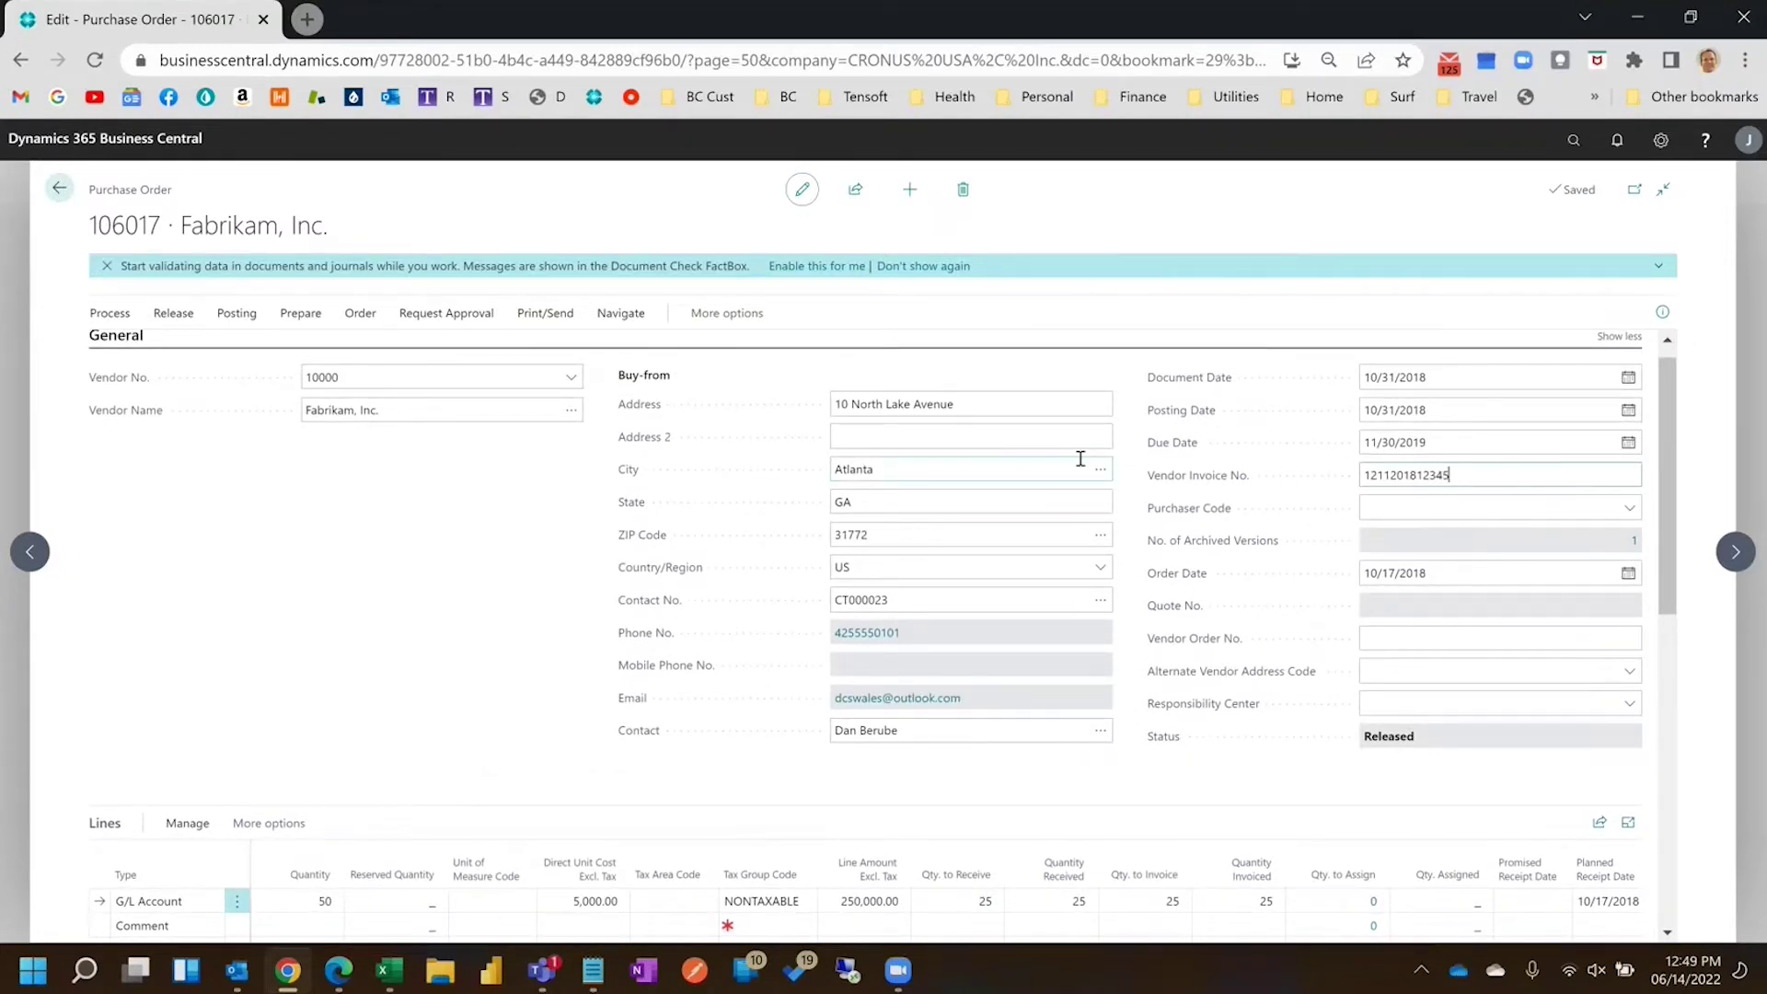
{"action": "key", "text": "BackSpace"}
{"action": "key", "text": "BackSpace"}
{"action": "key", "text": "BackSpace"}
{"action": "key", "text": "BackSpace"}
{"action": "key", "text": "BackSpace"}
{"action": "key", "text": "BackSpace"}
{"action": "key", "text": "BackSpace"}
{"action": "key", "text": "BackSpace"}
{"action": "key", "text": "BackSpace"}
{"action": "key", "text": "BackSpace"}
{"action": "key", "text": "BackSpace"}
{"action": "key", "text": "BackSpace"}
Make the vendor invoice number 12345 and set the line's Qty. to Receive to 10
{"action": "type", "text": "1235"}
{"action": "key", "text": "BackSpace"}
{"action": "type", "text": "45"}
{"action": "scroll", "coordinate": [1150, 736], "scroll_direction": "down", "scroll_amount": 1}
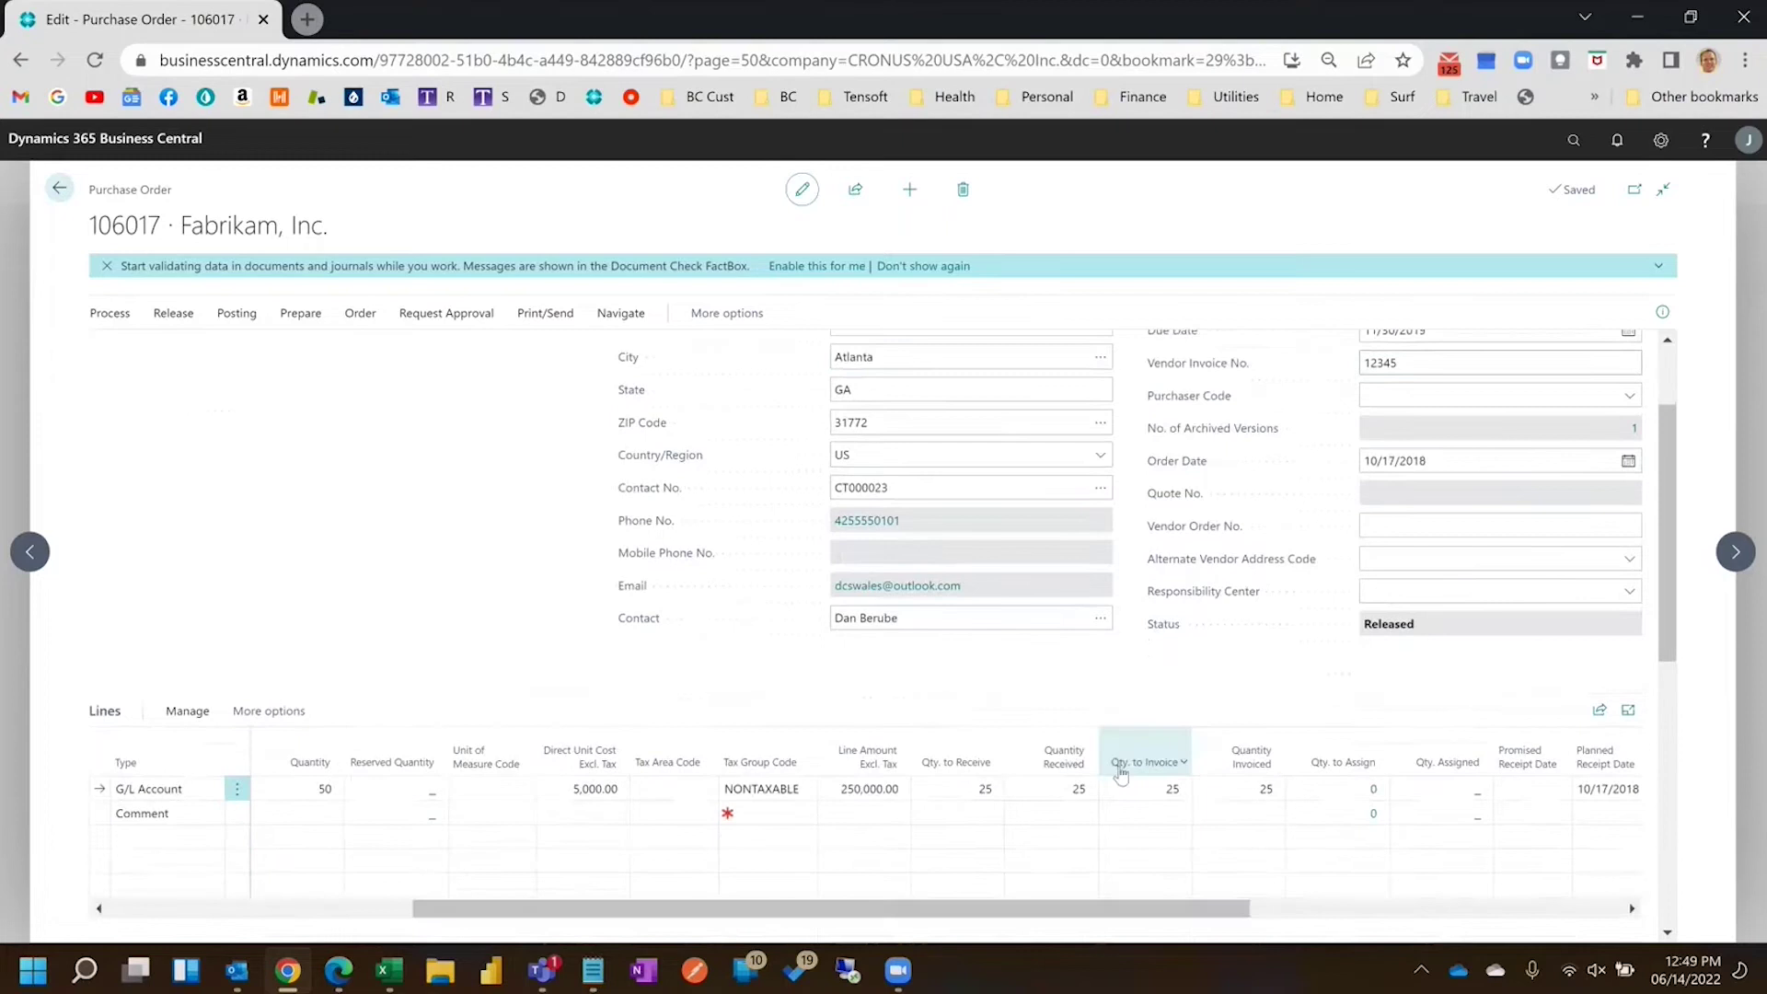
{"action": "left_click", "coordinate": [987, 788]}
{"action": "type", "text": "10"}
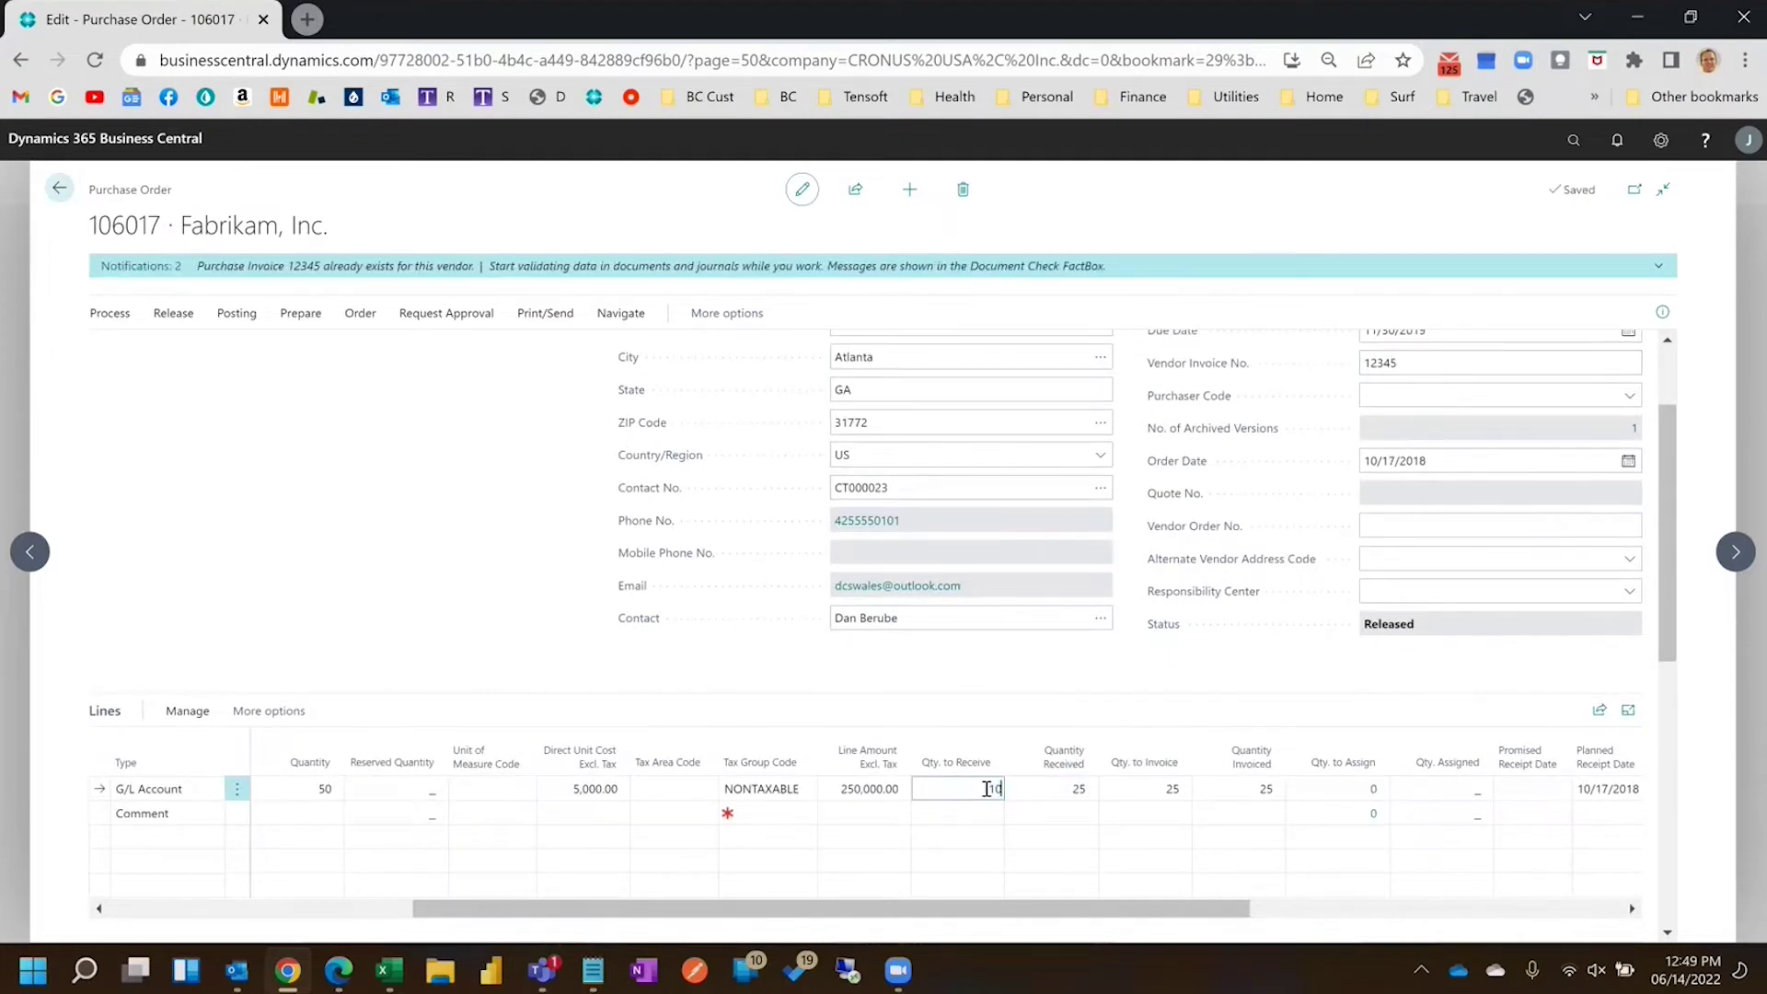
{"action": "key", "text": "Tab"}
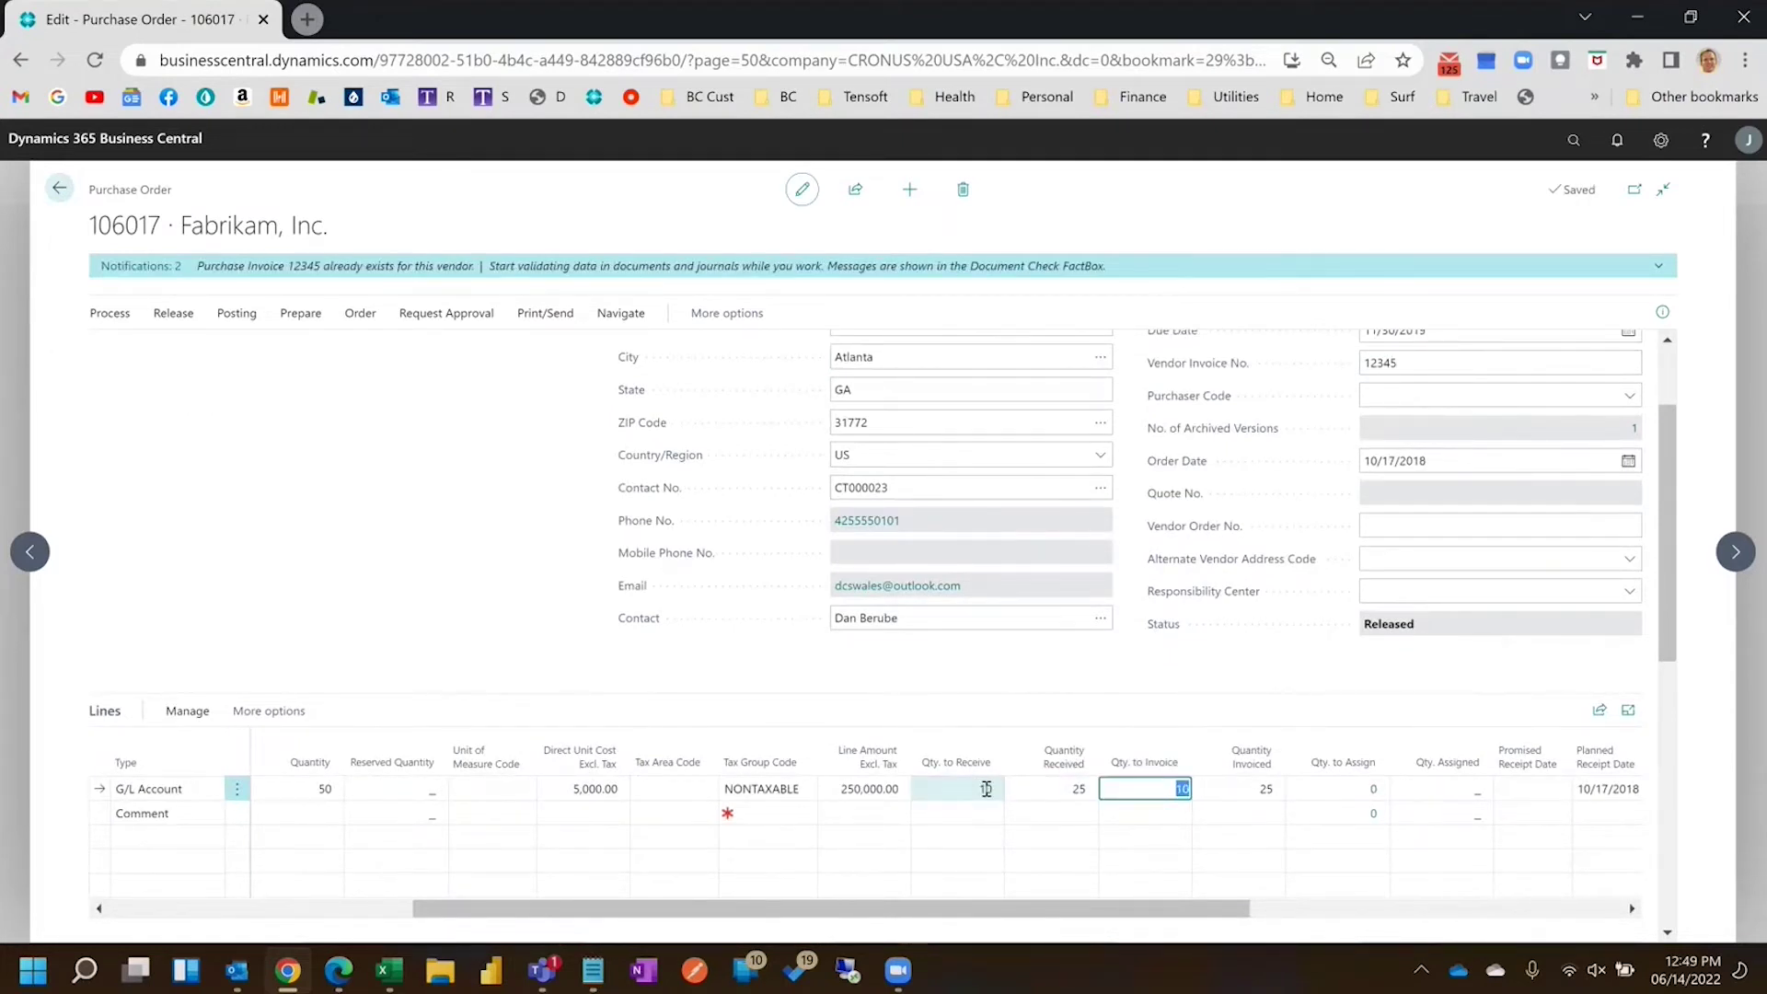
Post the order as Receive and Invoice, then close the duplicate-invoice error list
{"action": "left_click", "coordinate": [256, 324]}
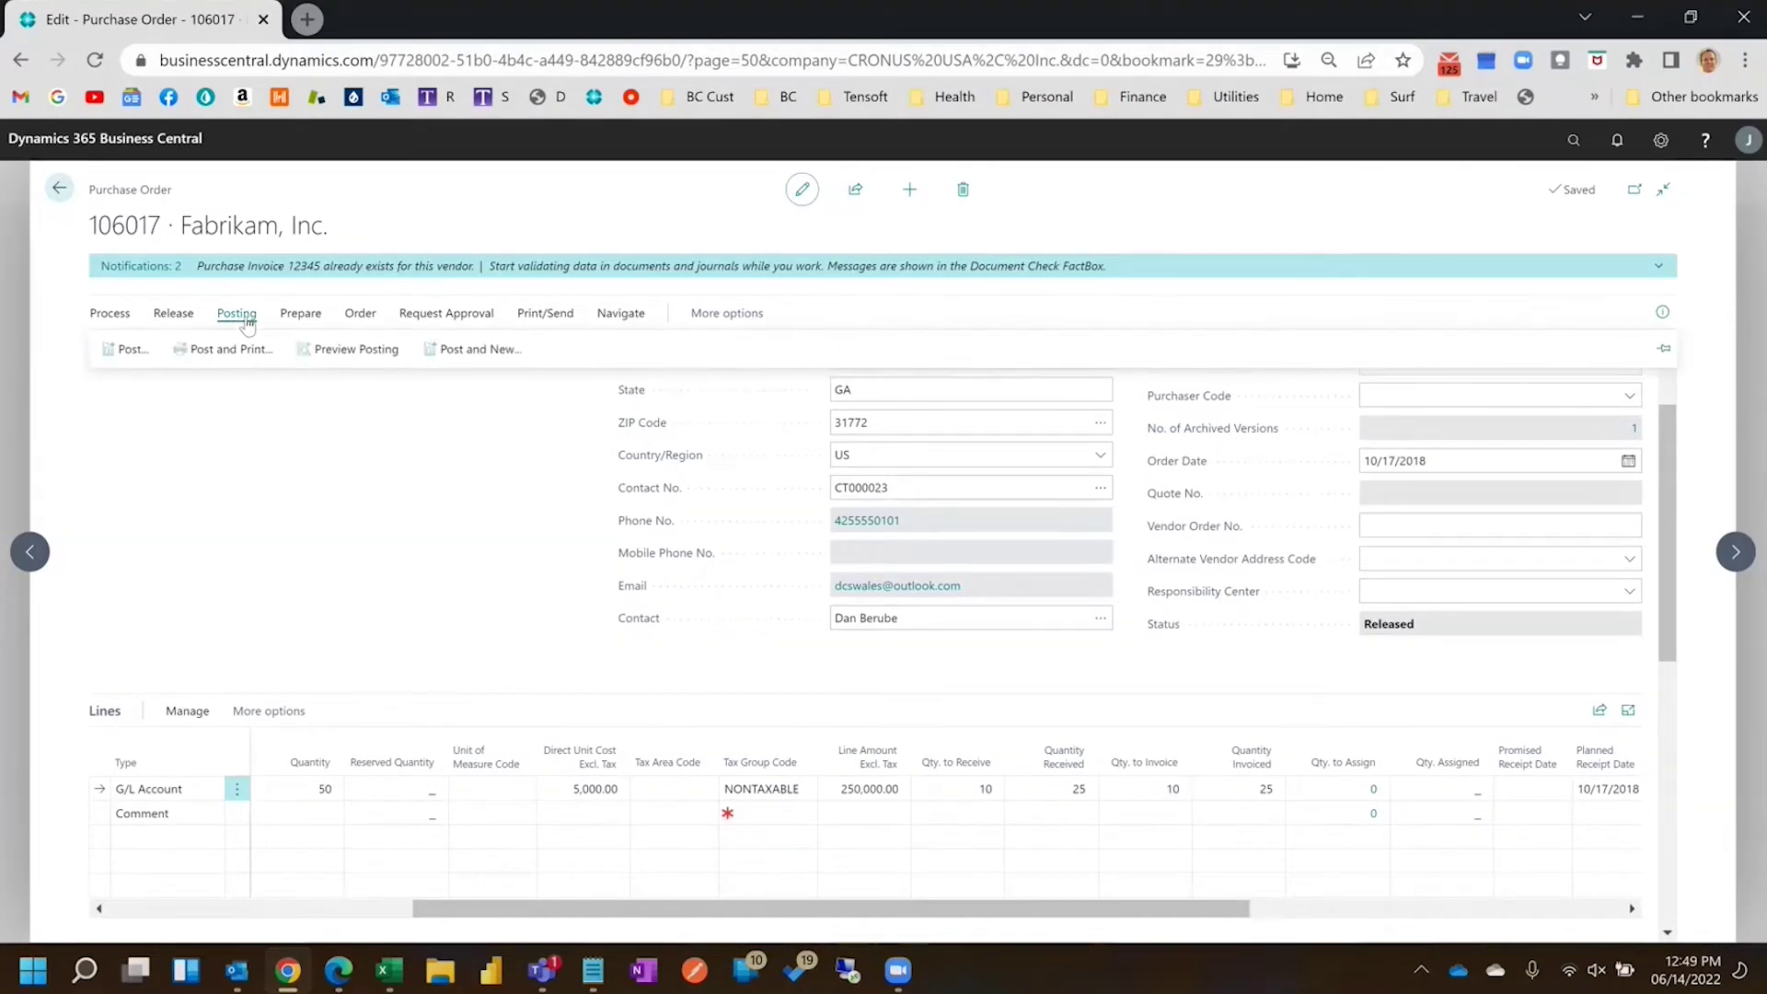
{"action": "left_click", "coordinate": [127, 359]}
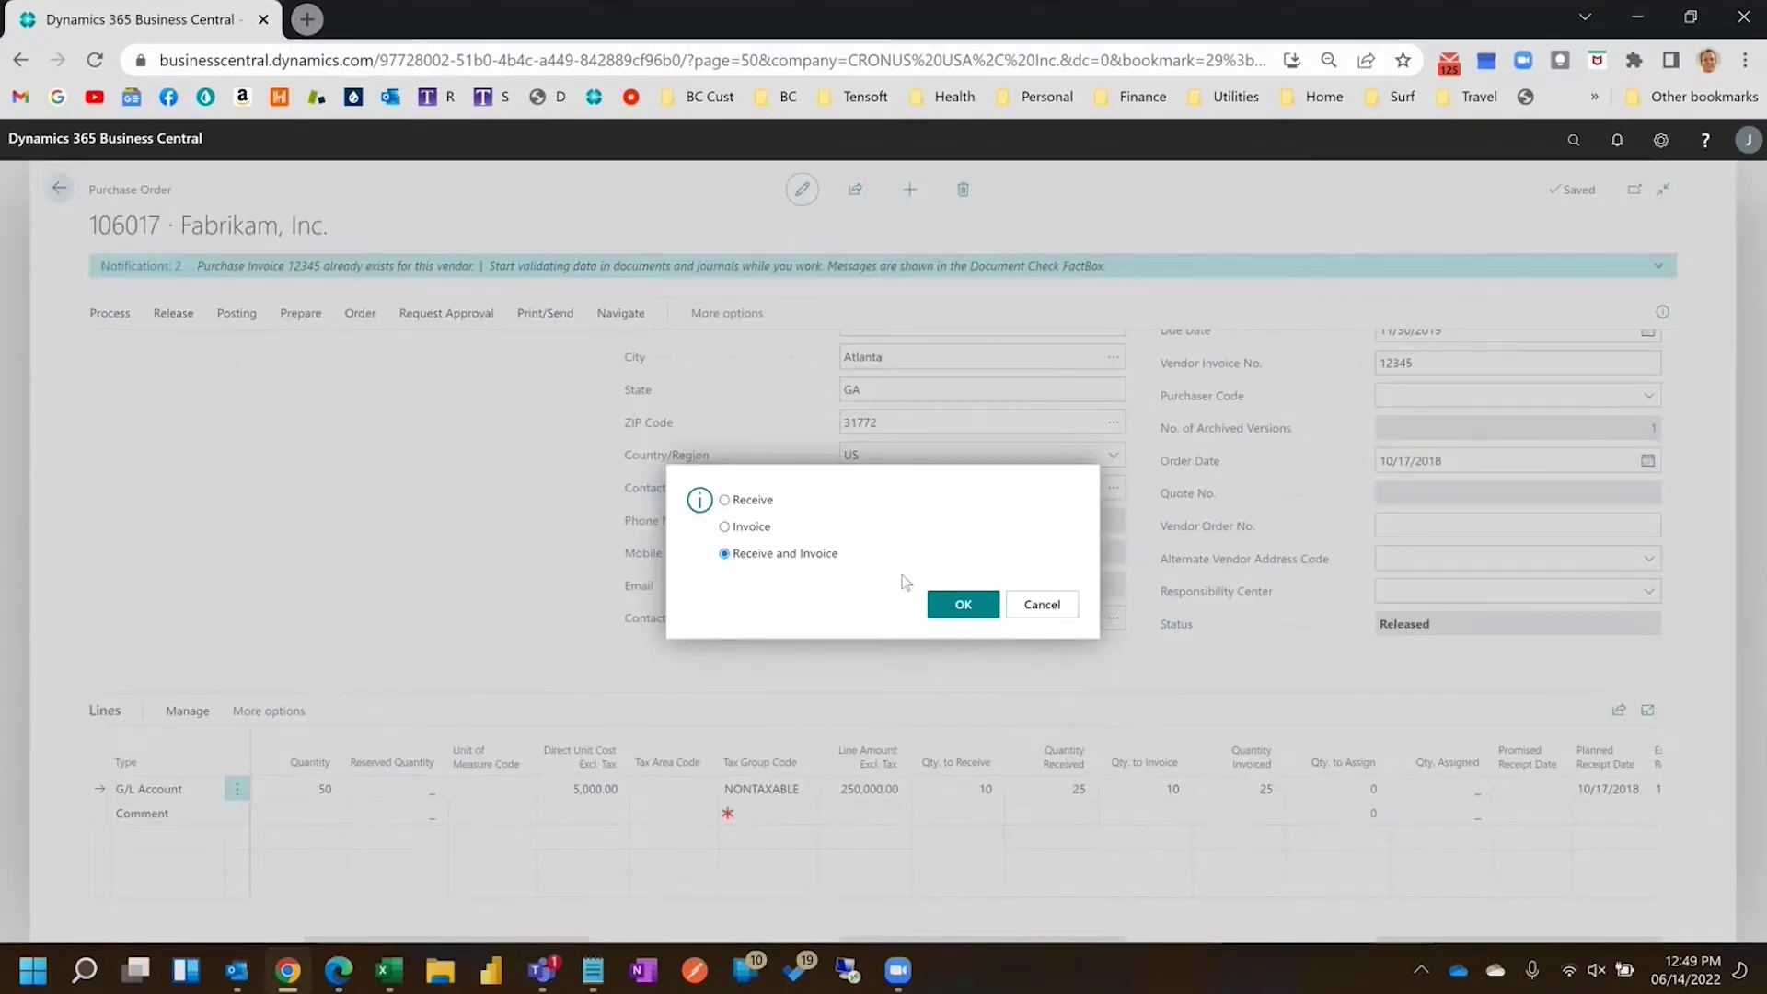
{"action": "left_click", "coordinate": [953, 608]}
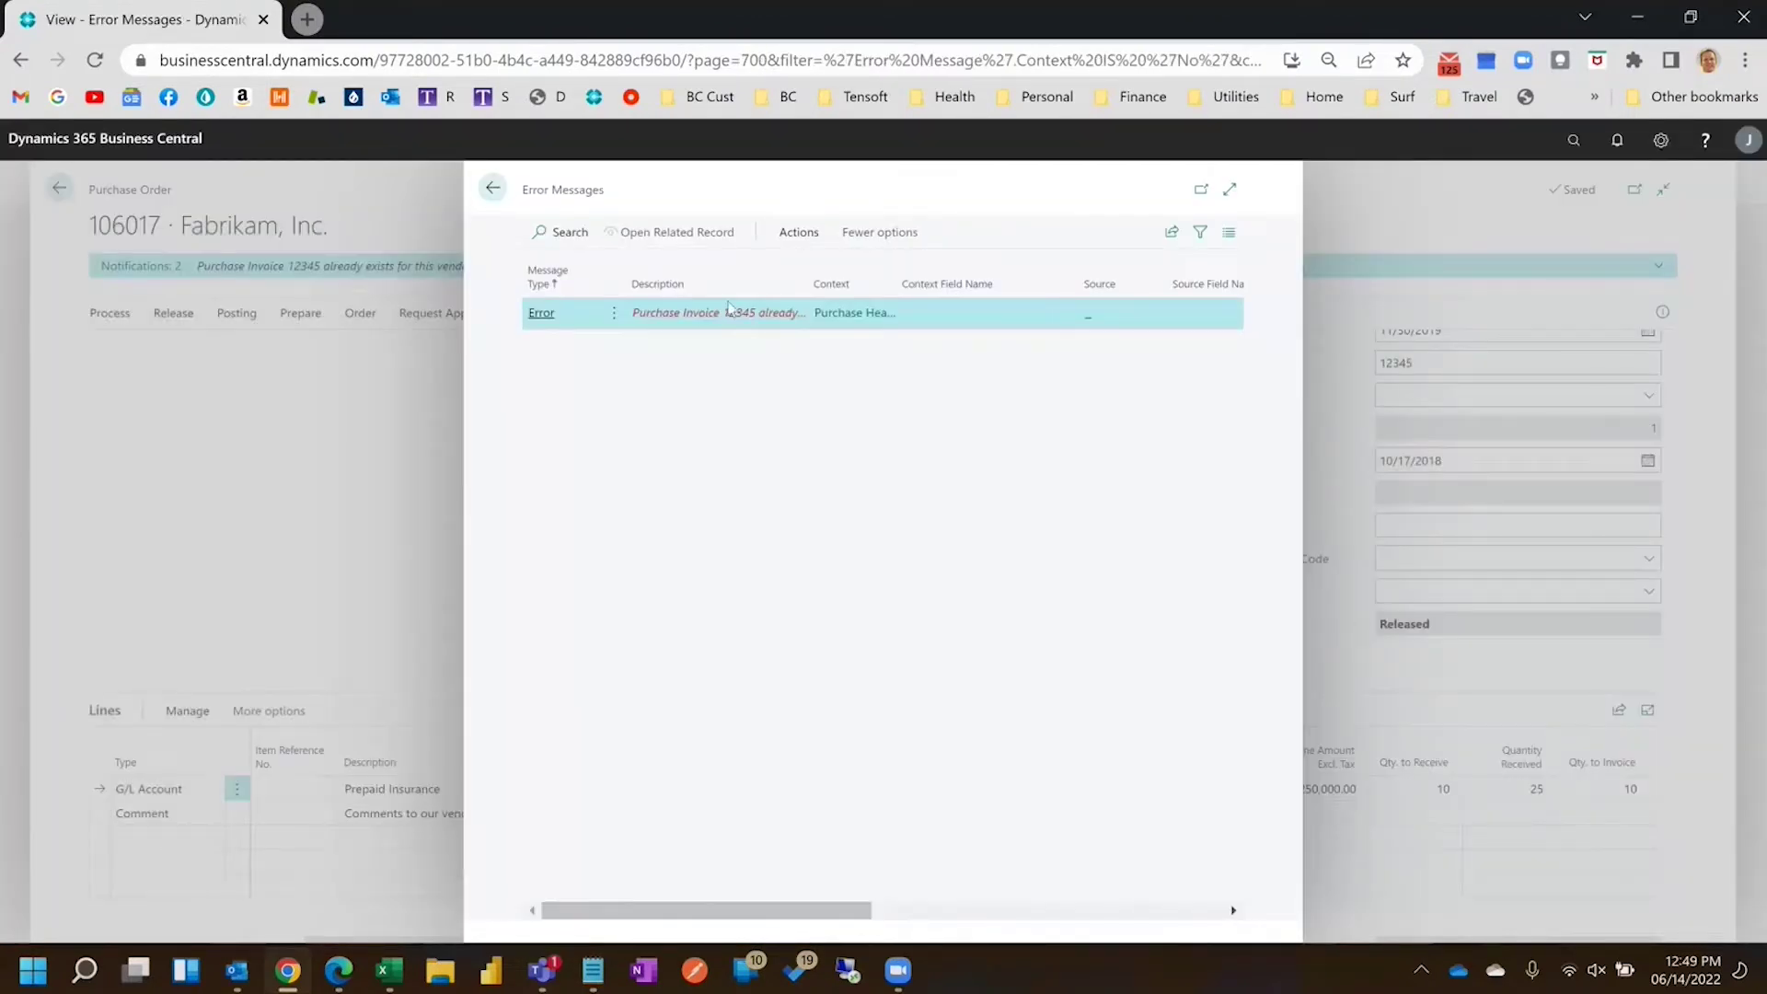
{"action": "left_click", "coordinate": [492, 187]}
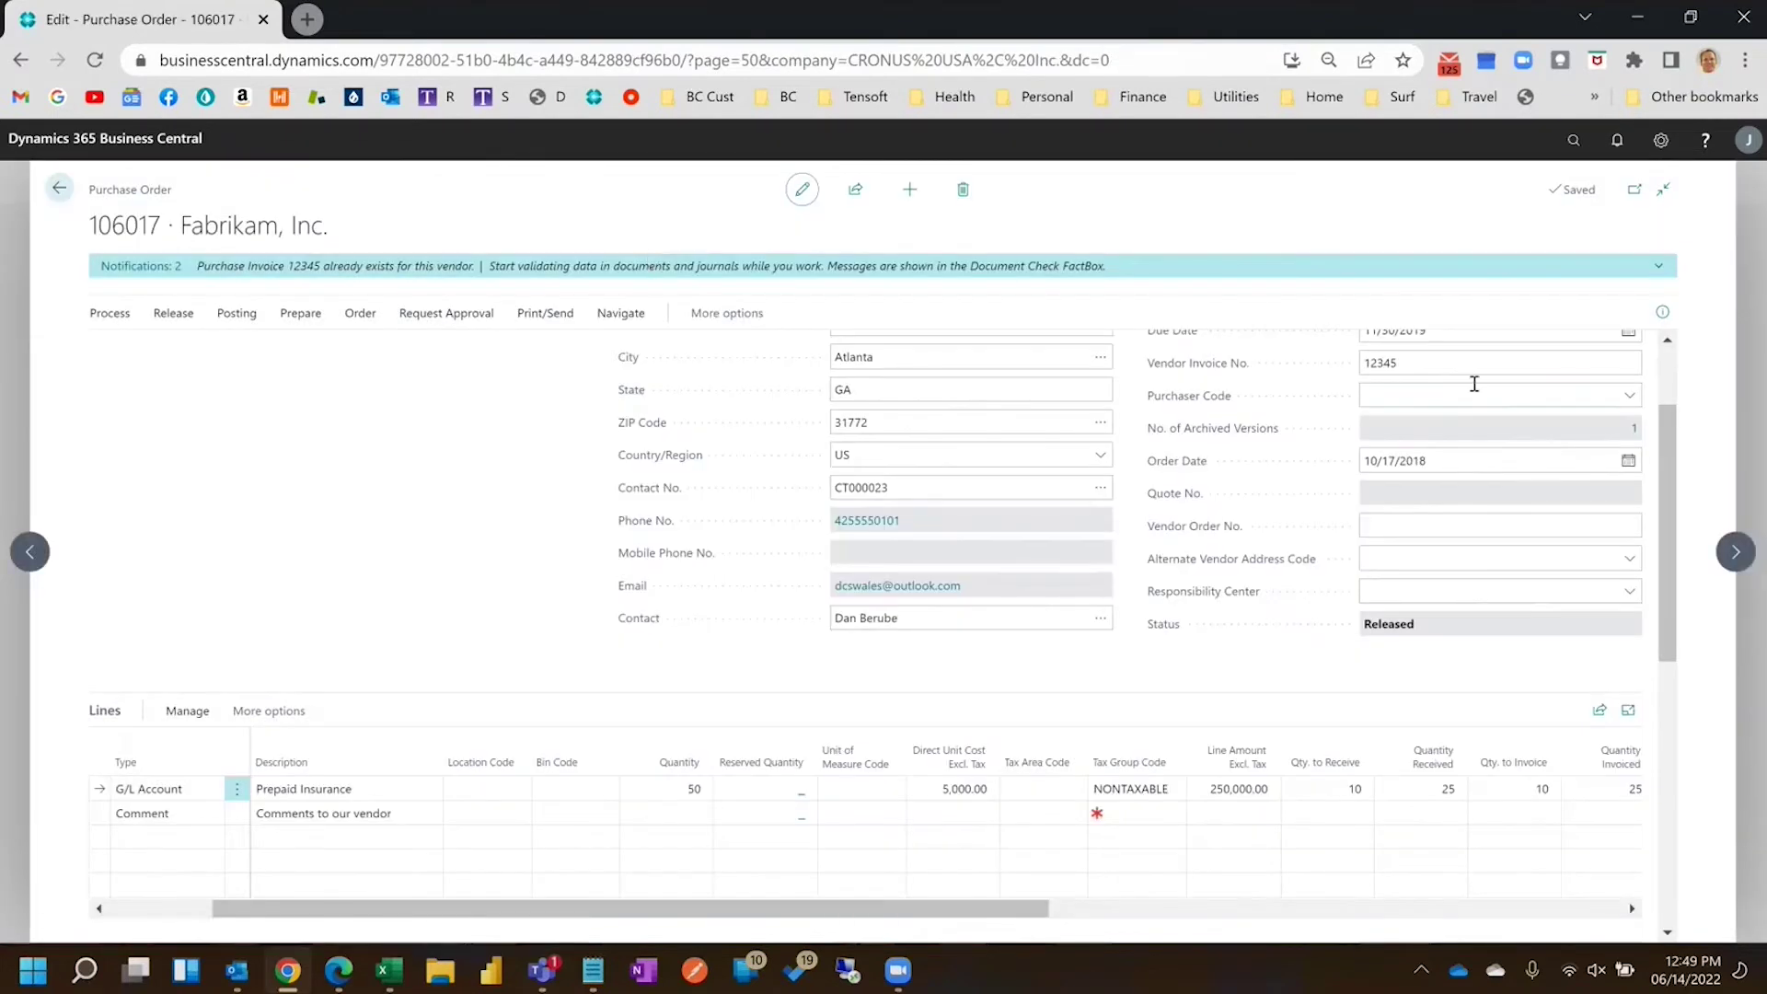
Change the vendor invoice number to 12345ABC and post Receive and Invoice again
{"action": "left_click", "coordinate": [1459, 363]}
{"action": "left_click", "coordinate": [1453, 362]}
{"action": "type", "text": "ABC"}
{"action": "left_click", "coordinate": [237, 312]}
{"action": "left_click", "coordinate": [129, 359]}
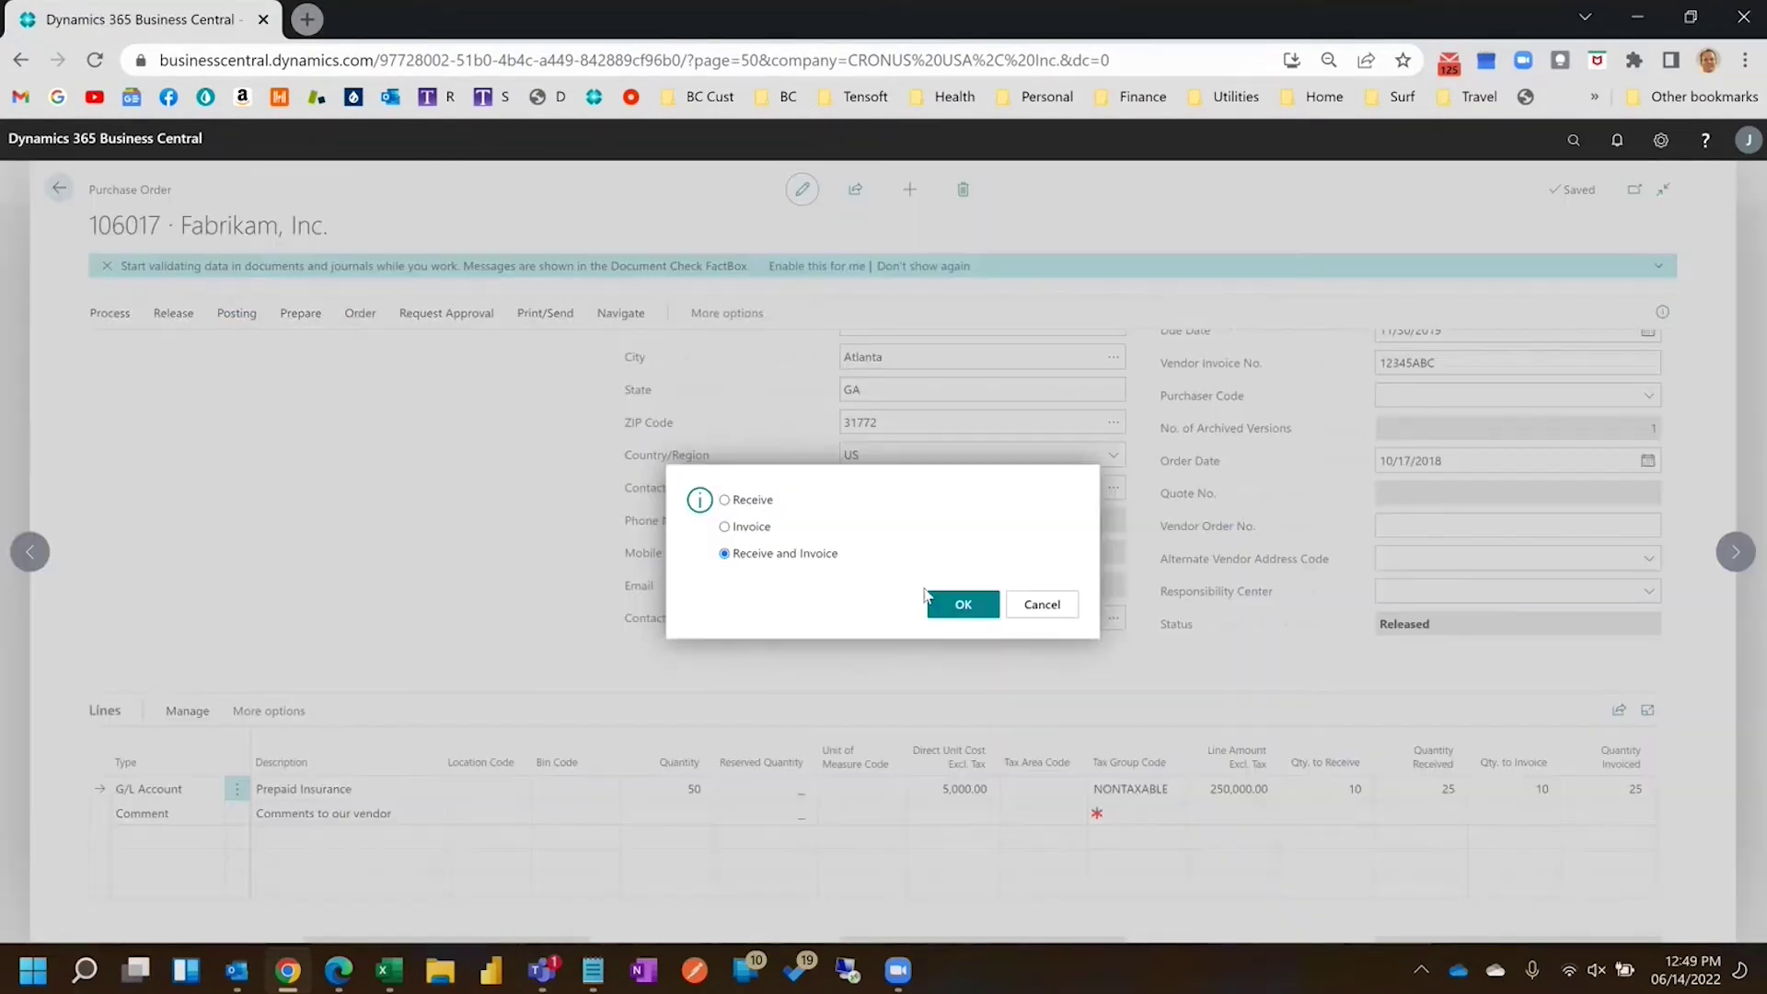
{"action": "left_click", "coordinate": [966, 605]}
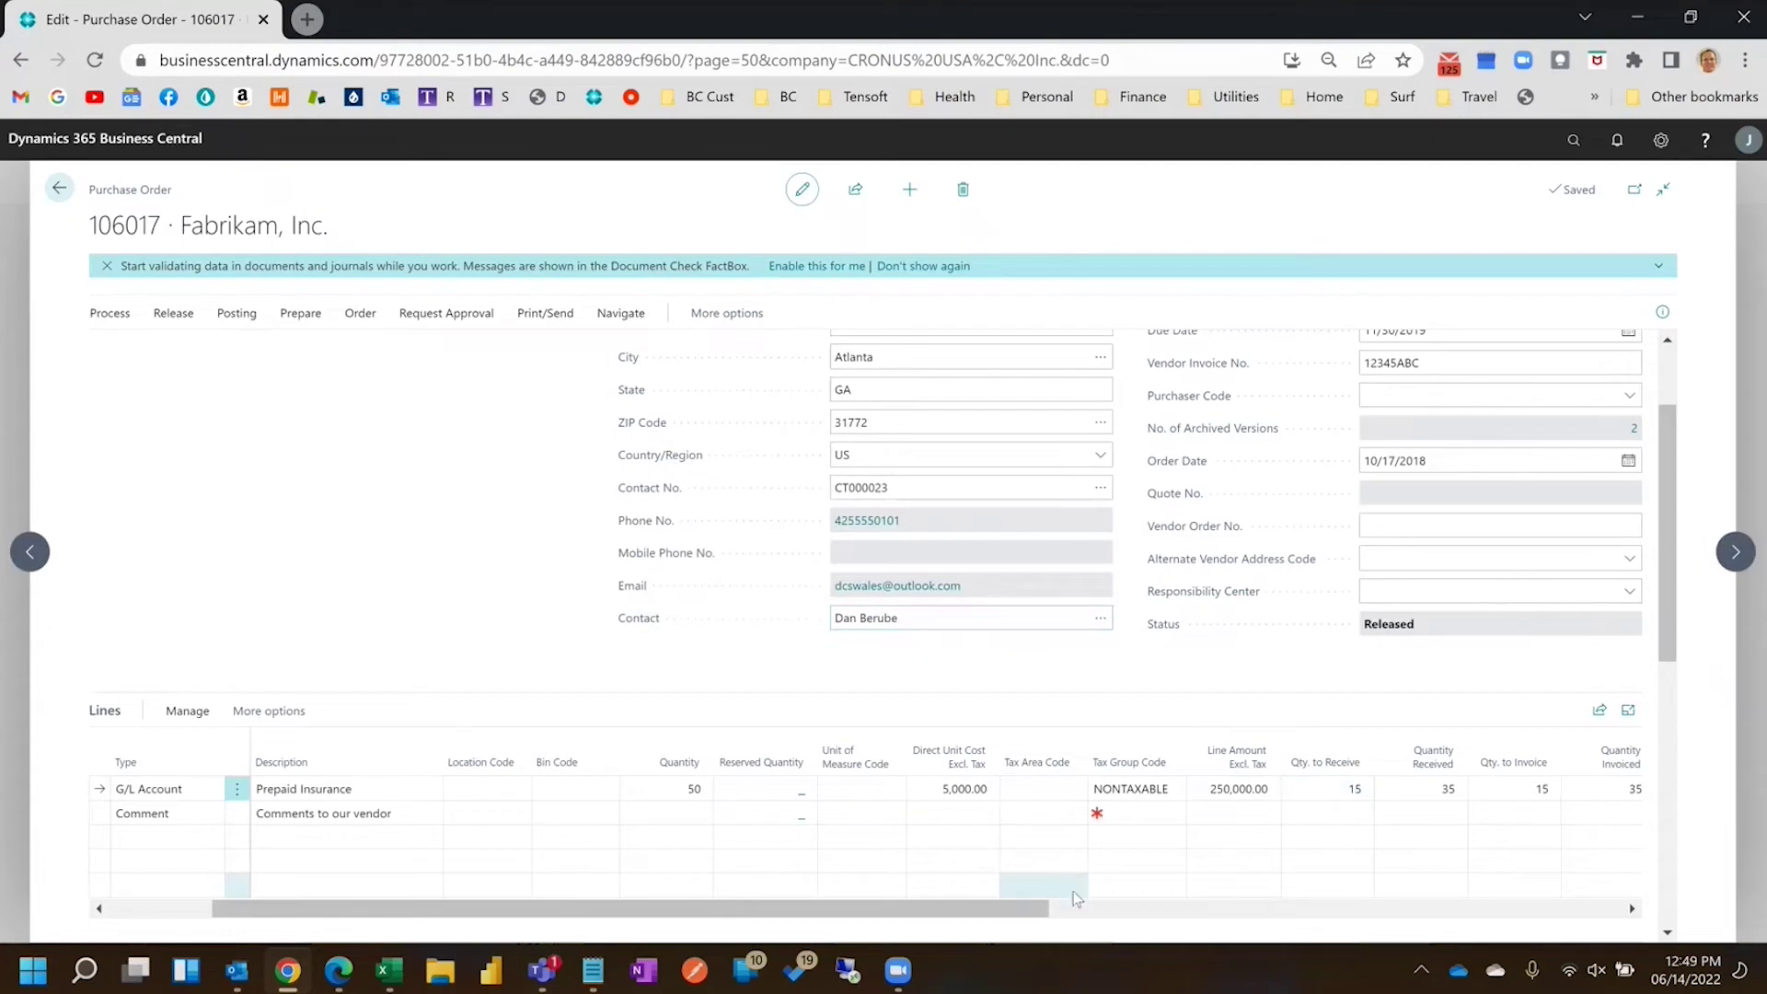
{"action": "left_click_drag", "start_coordinate": [1009, 908], "coordinate": [1146, 920]}
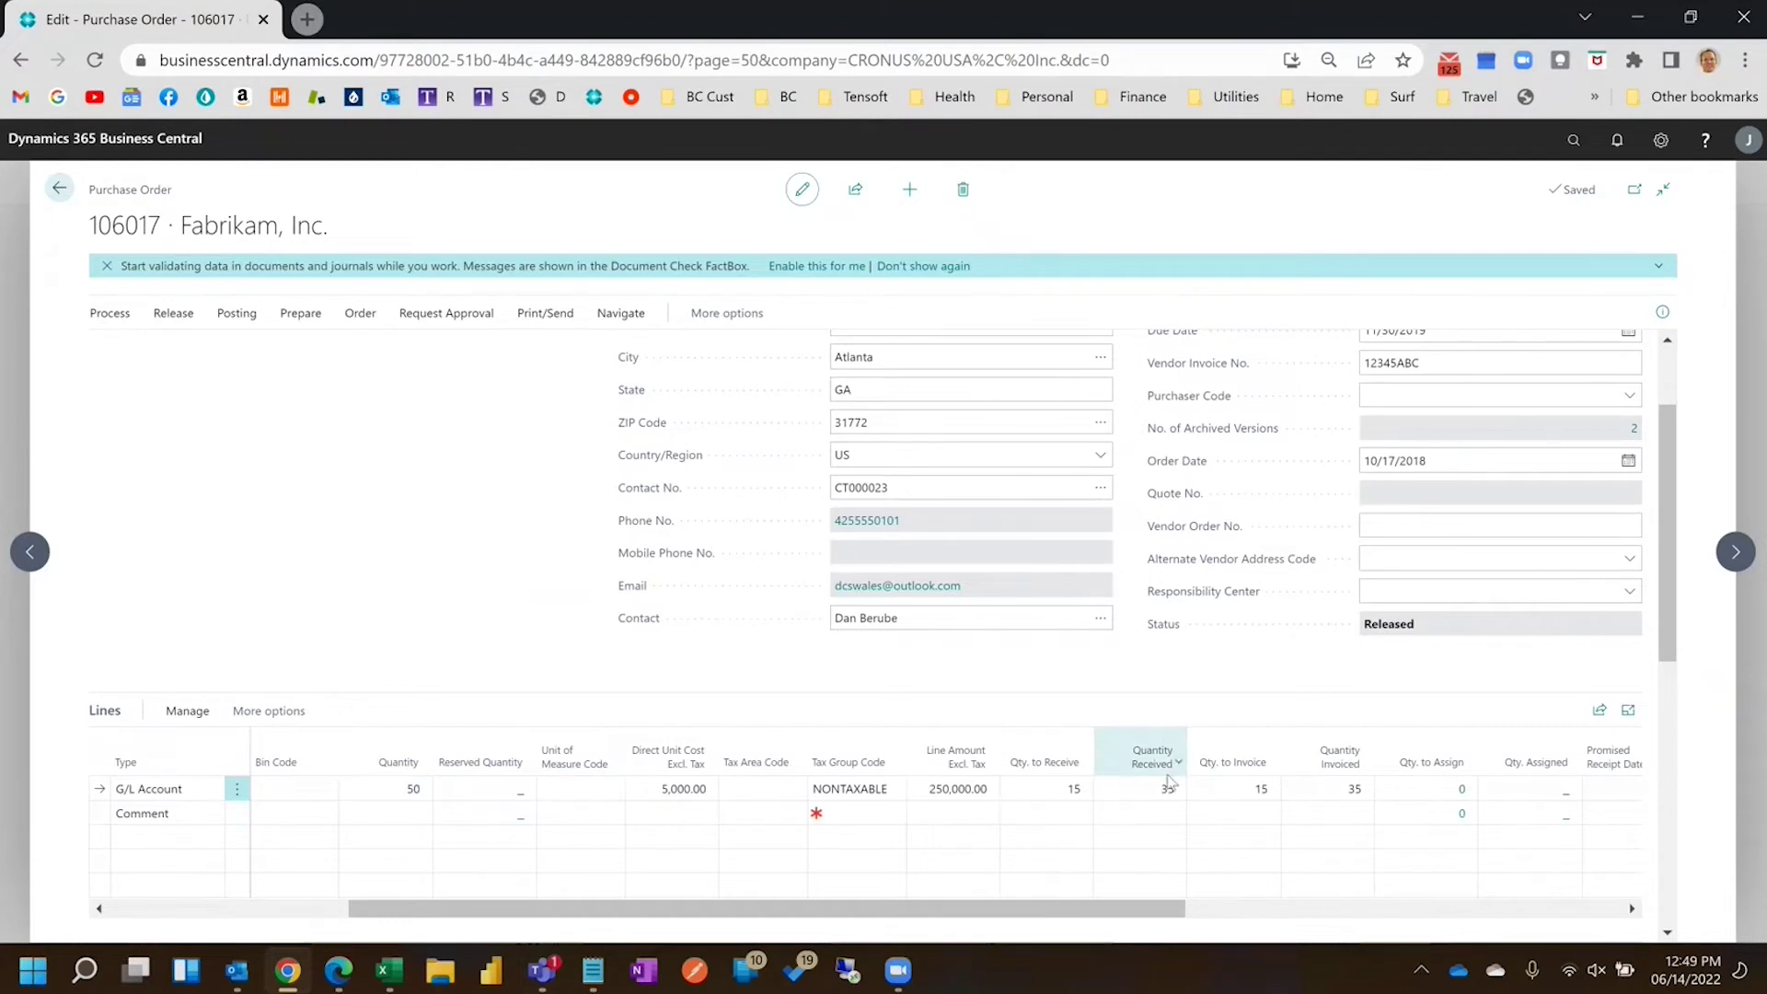
{"action": "left_click", "coordinate": [1389, 365]}
{"action": "key", "text": "ctrl+c"}
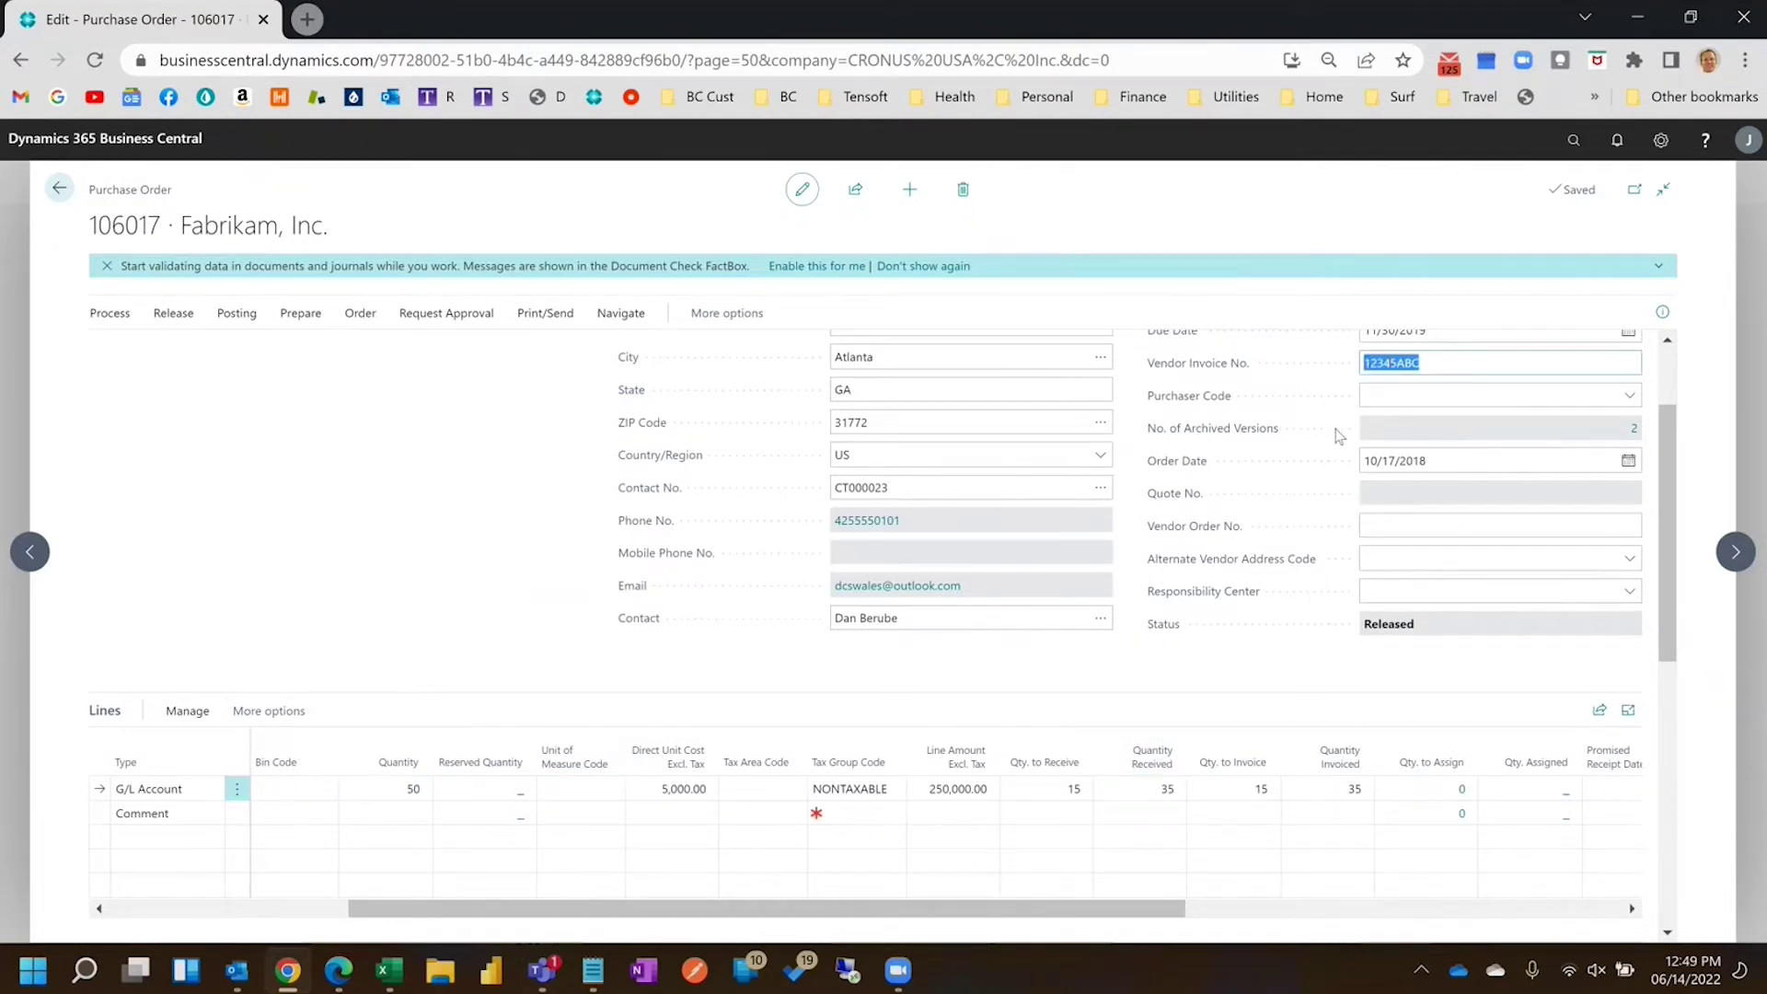
{"action": "left_click", "coordinate": [1573, 150]}
{"action": "type", "text": "p"}
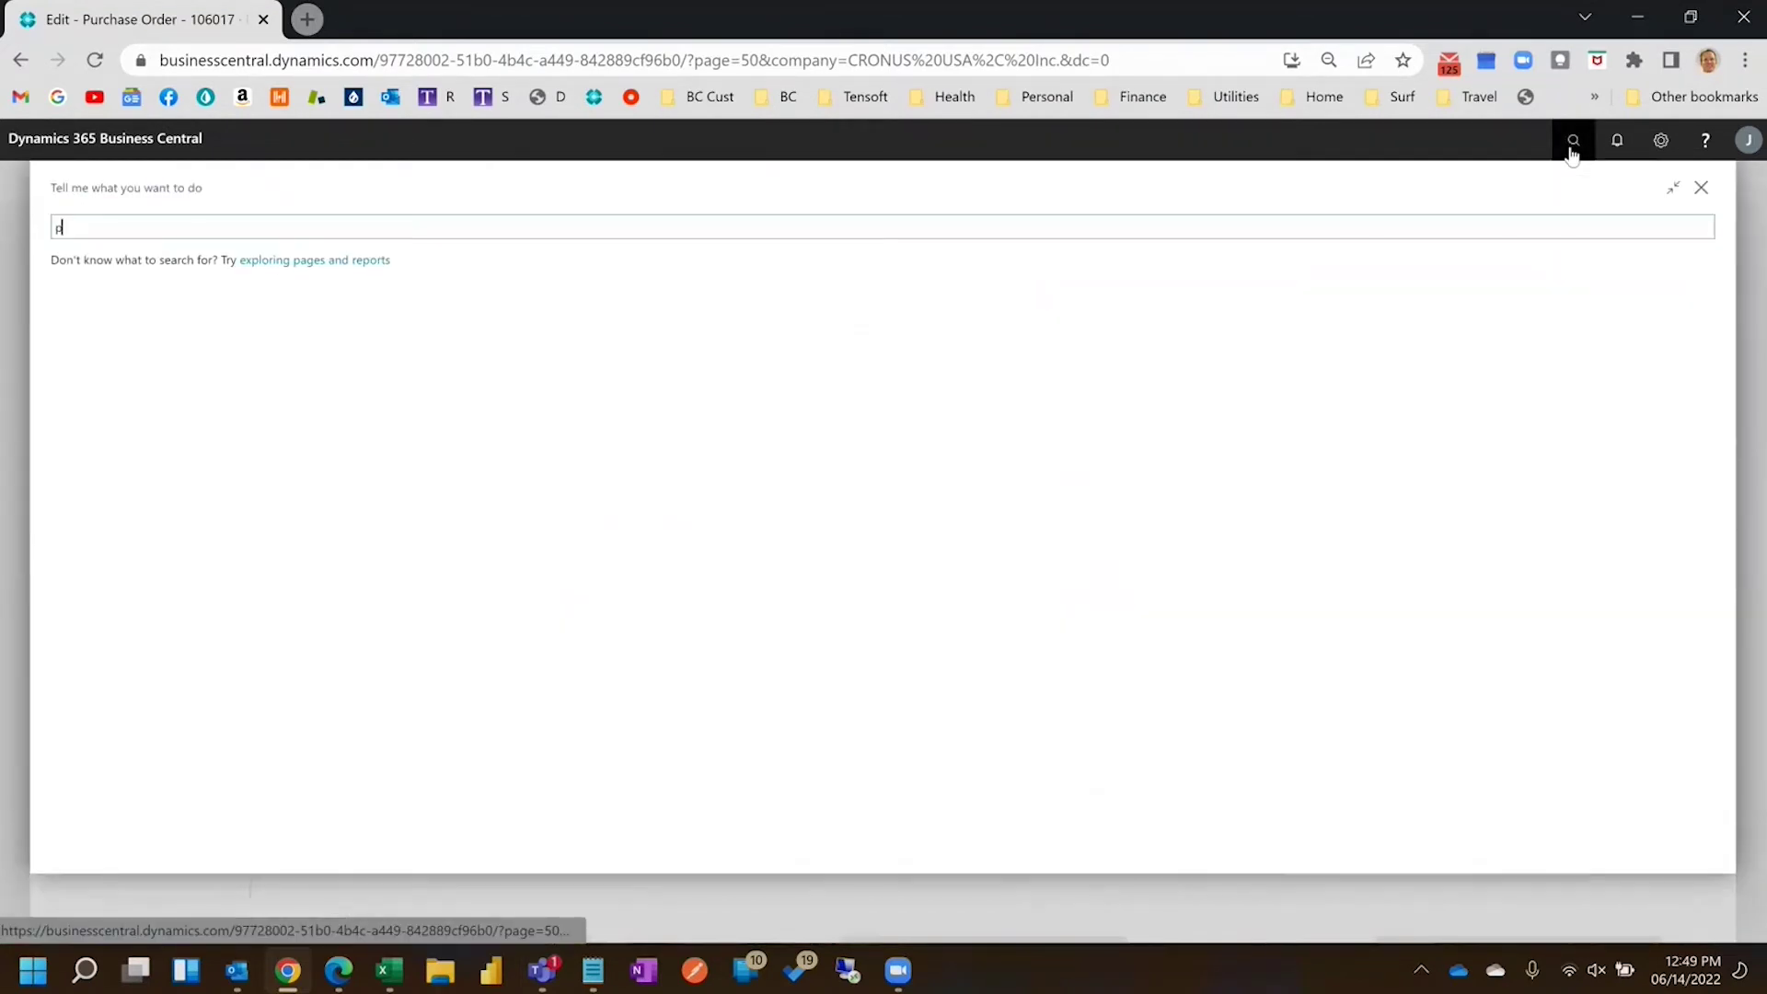
{"action": "type", "text": "osted purc"}
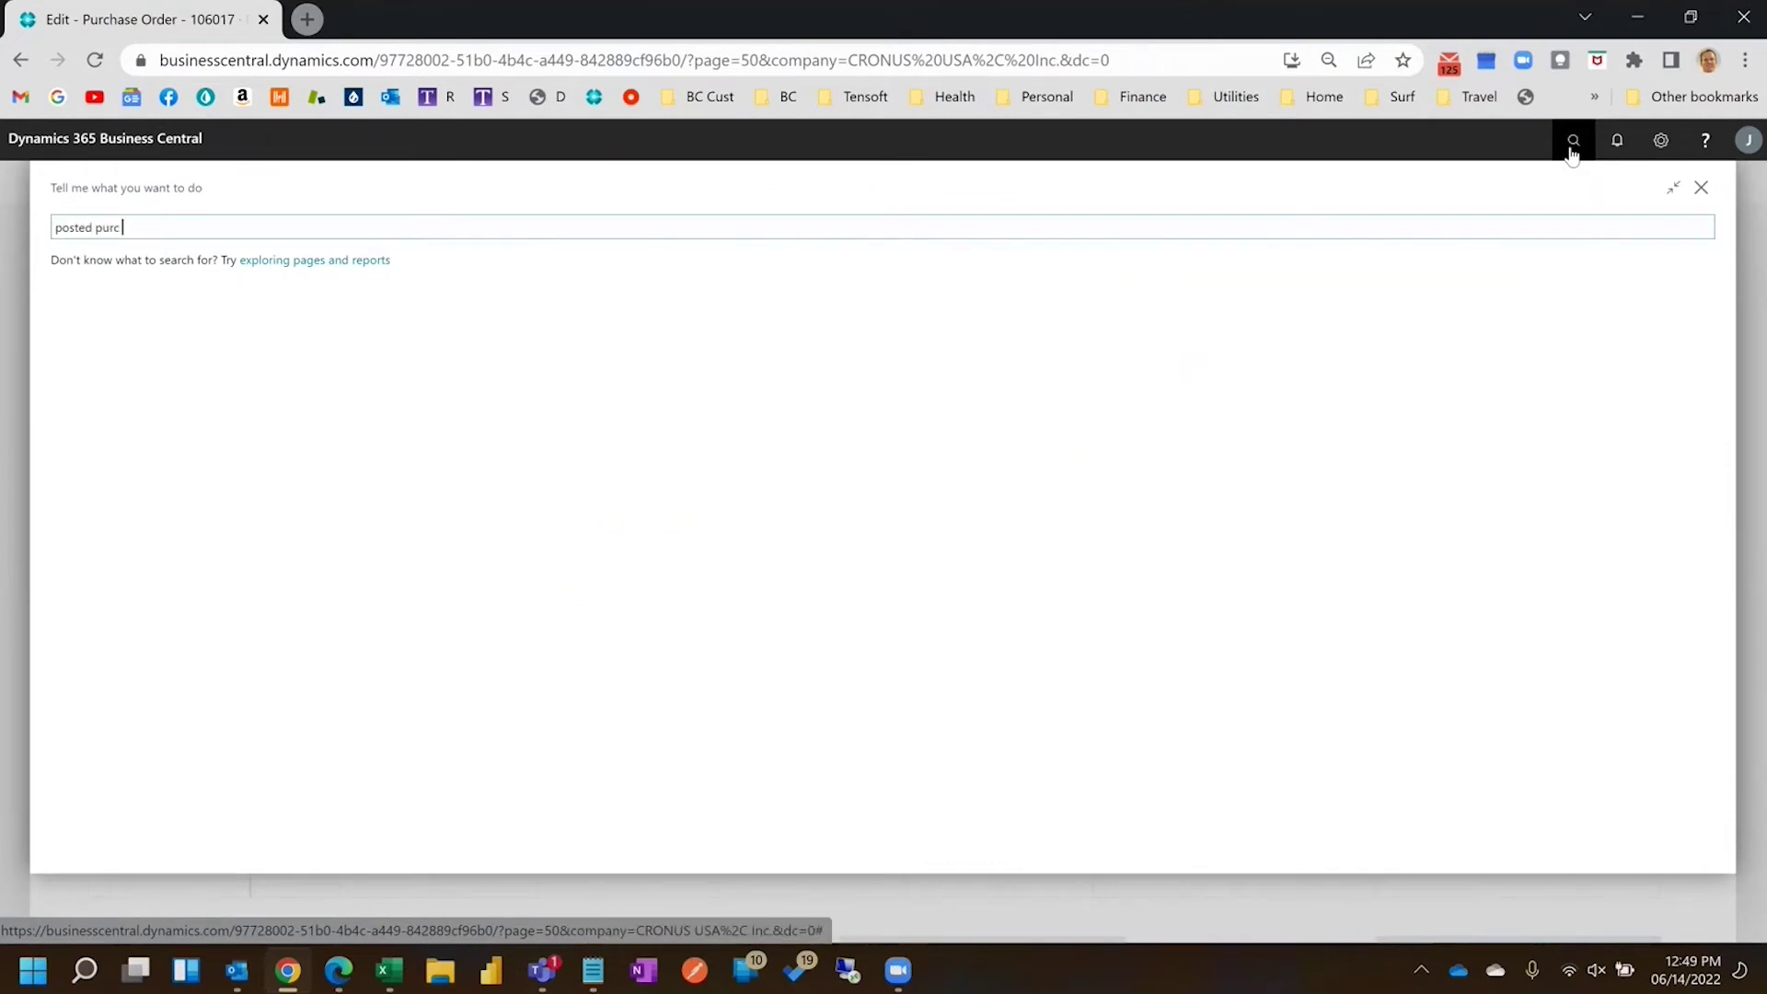
{"action": "type", "text": " inv"}
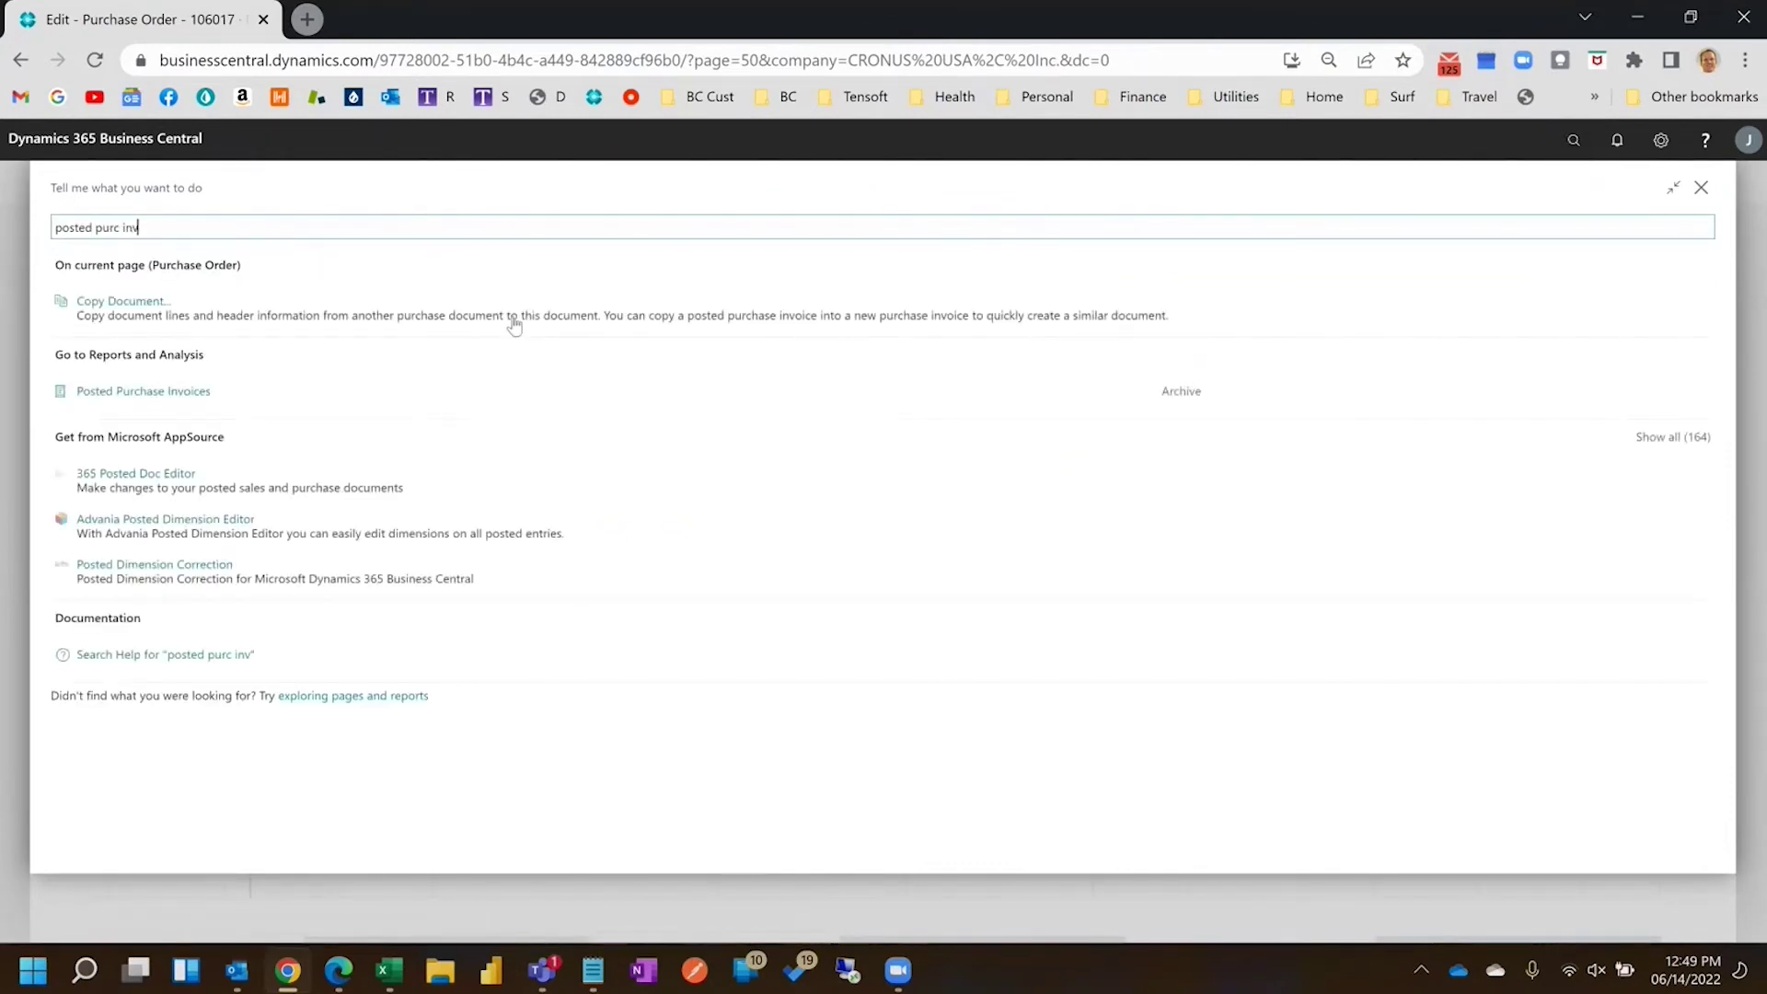
{"action": "left_click", "coordinate": [179, 393]}
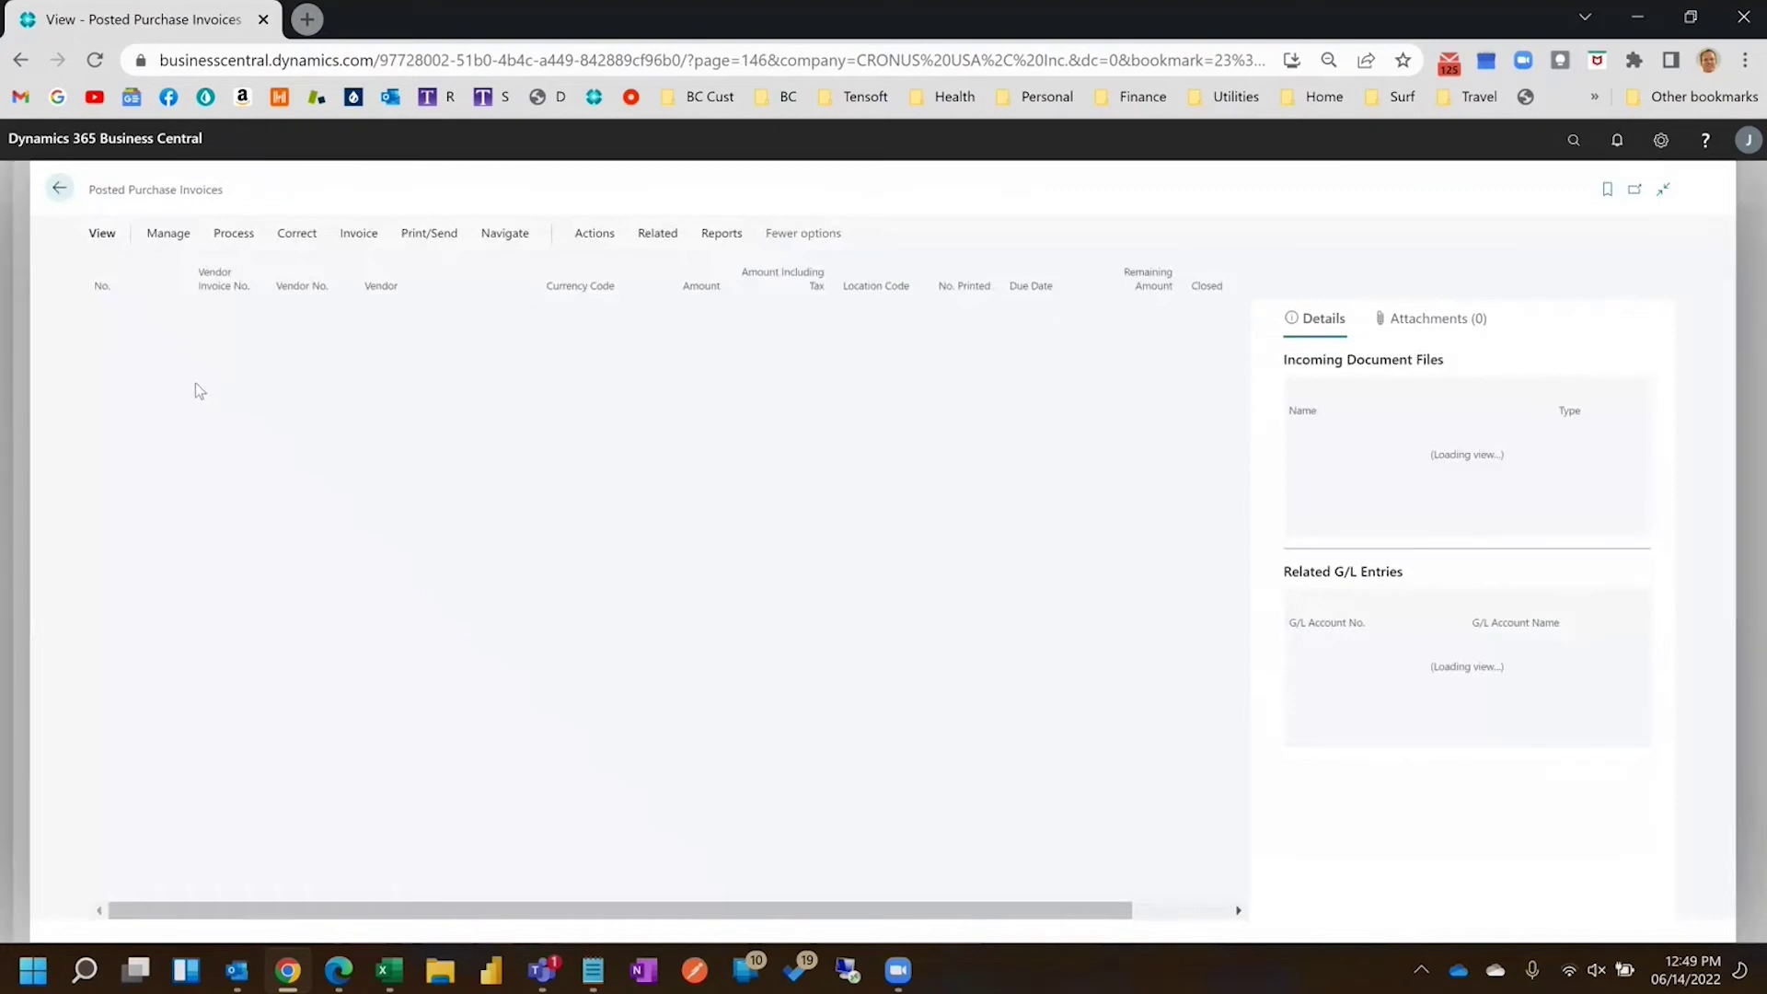
{"action": "left_click", "coordinate": [128, 232]}
{"action": "key", "text": "ctrl+v"}
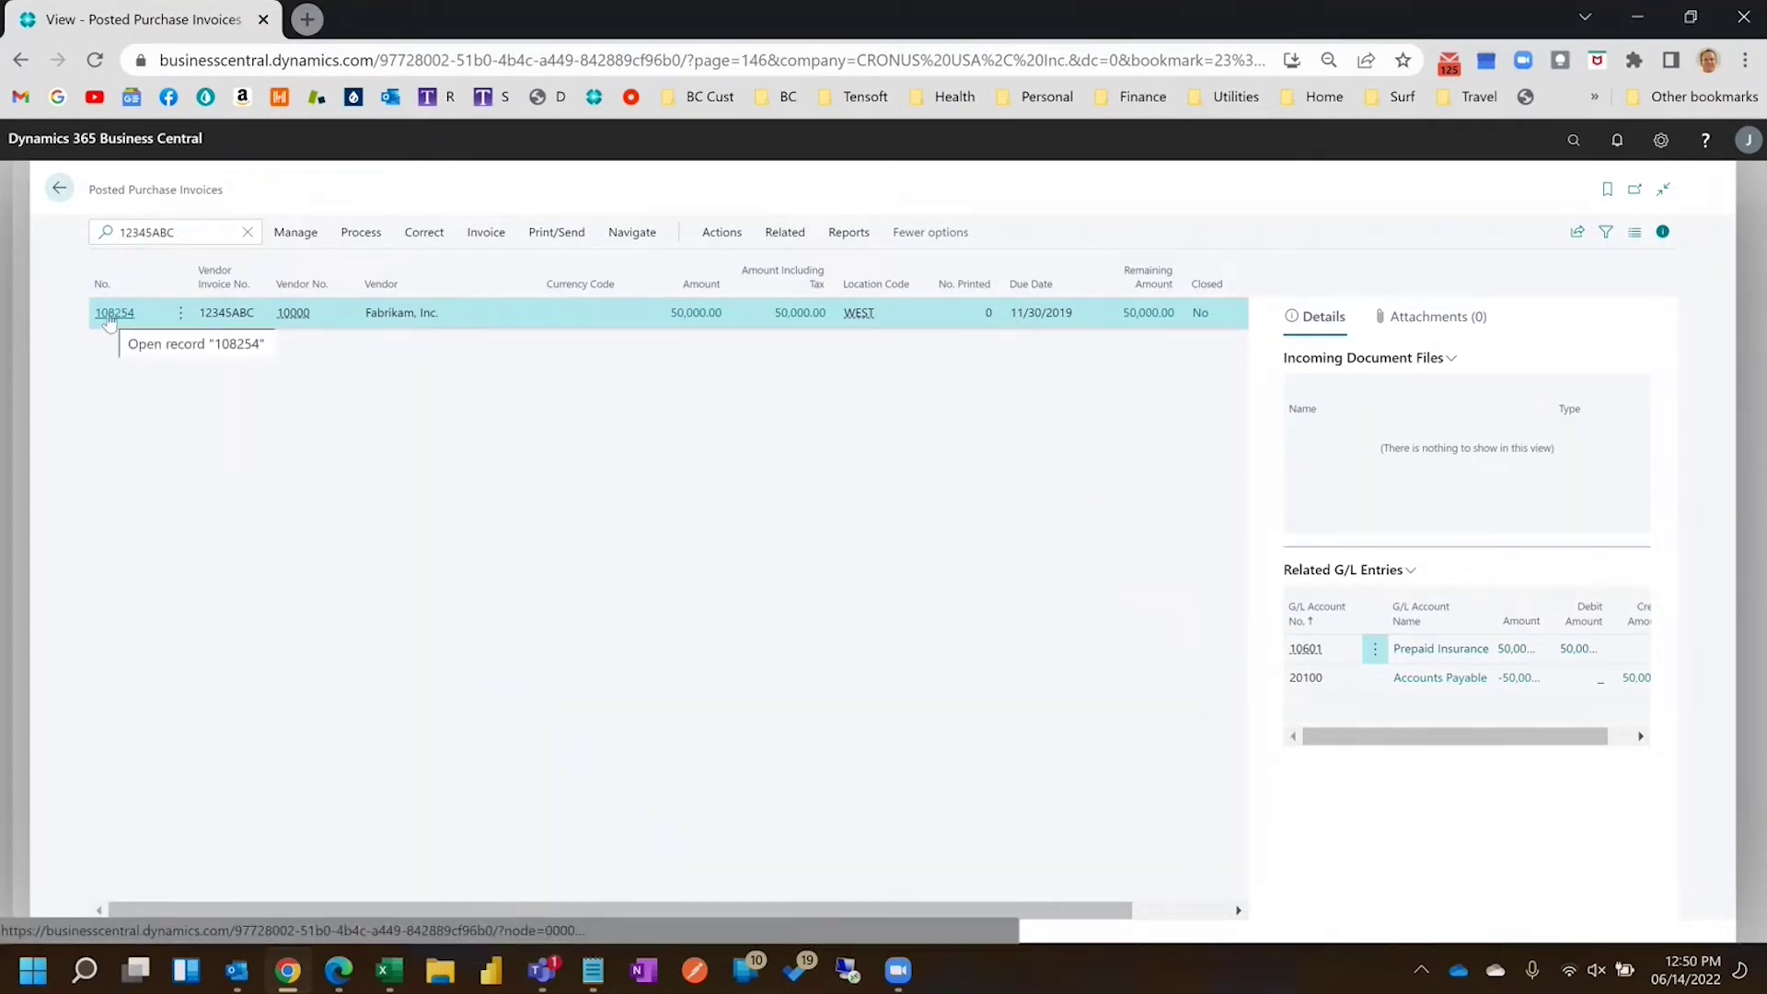
{"action": "left_click", "coordinate": [58, 192]}
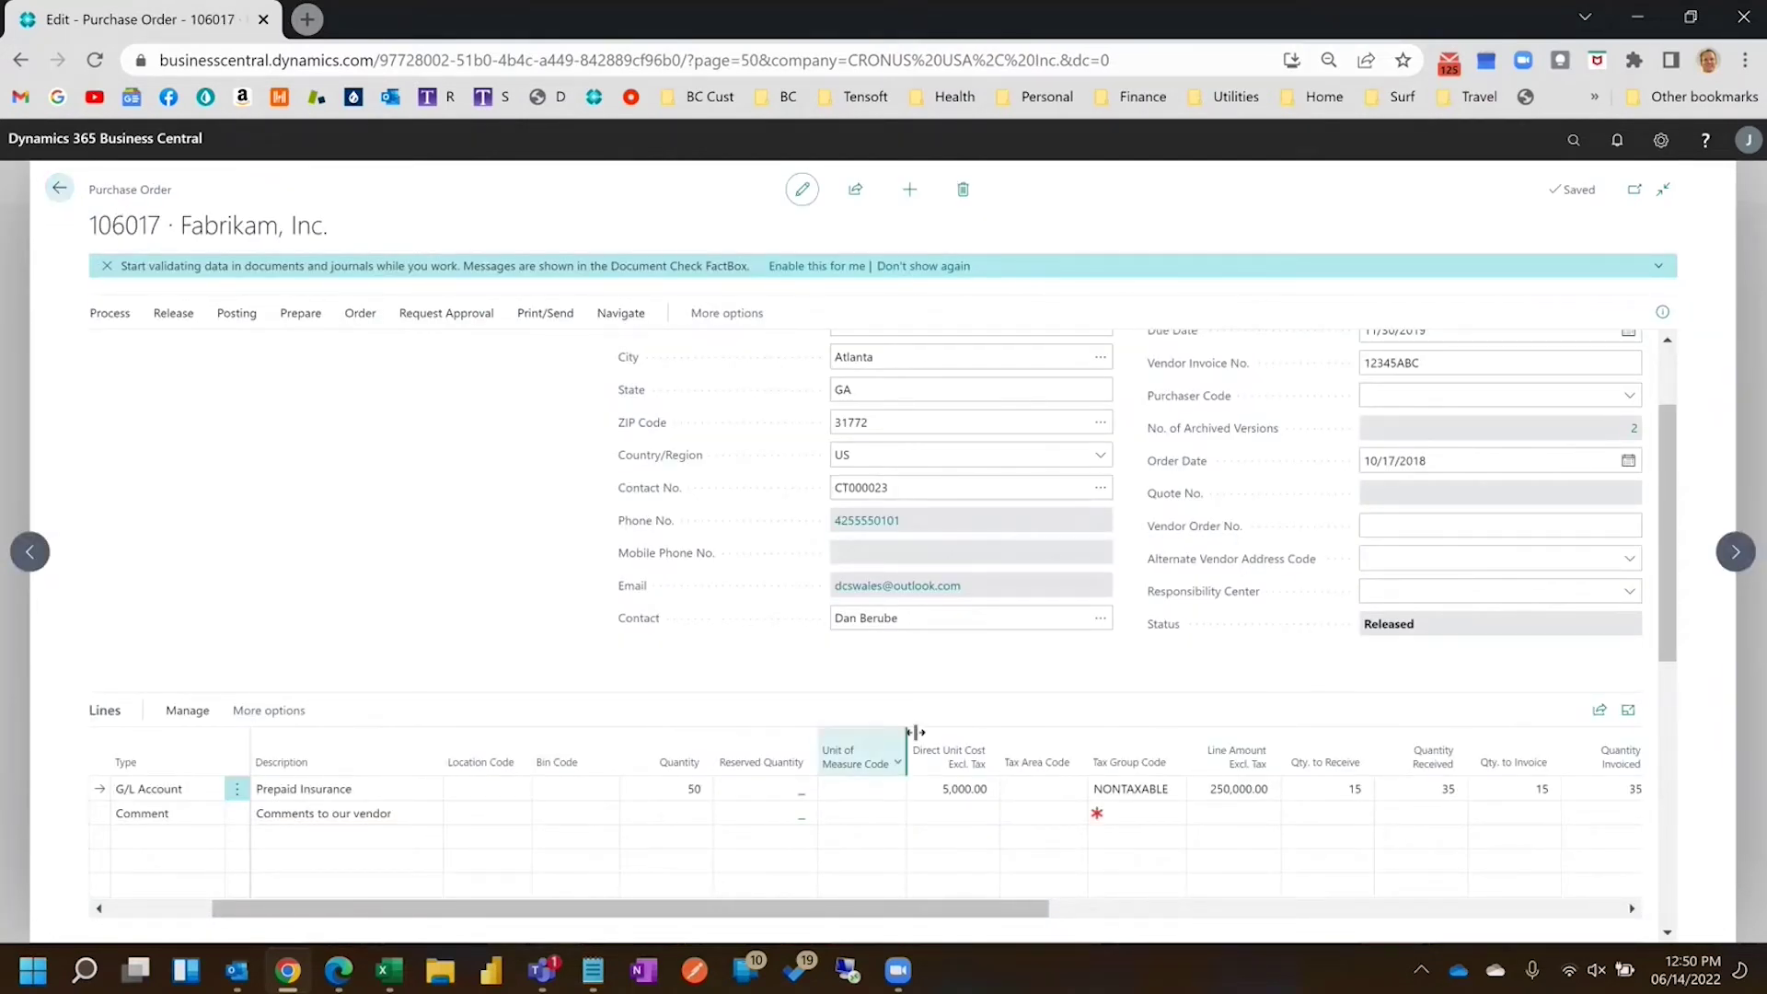
Change the vendor invoice number to 12345AAB and check the remaining 15 units to receive
{"action": "left_click", "coordinate": [663, 783]}
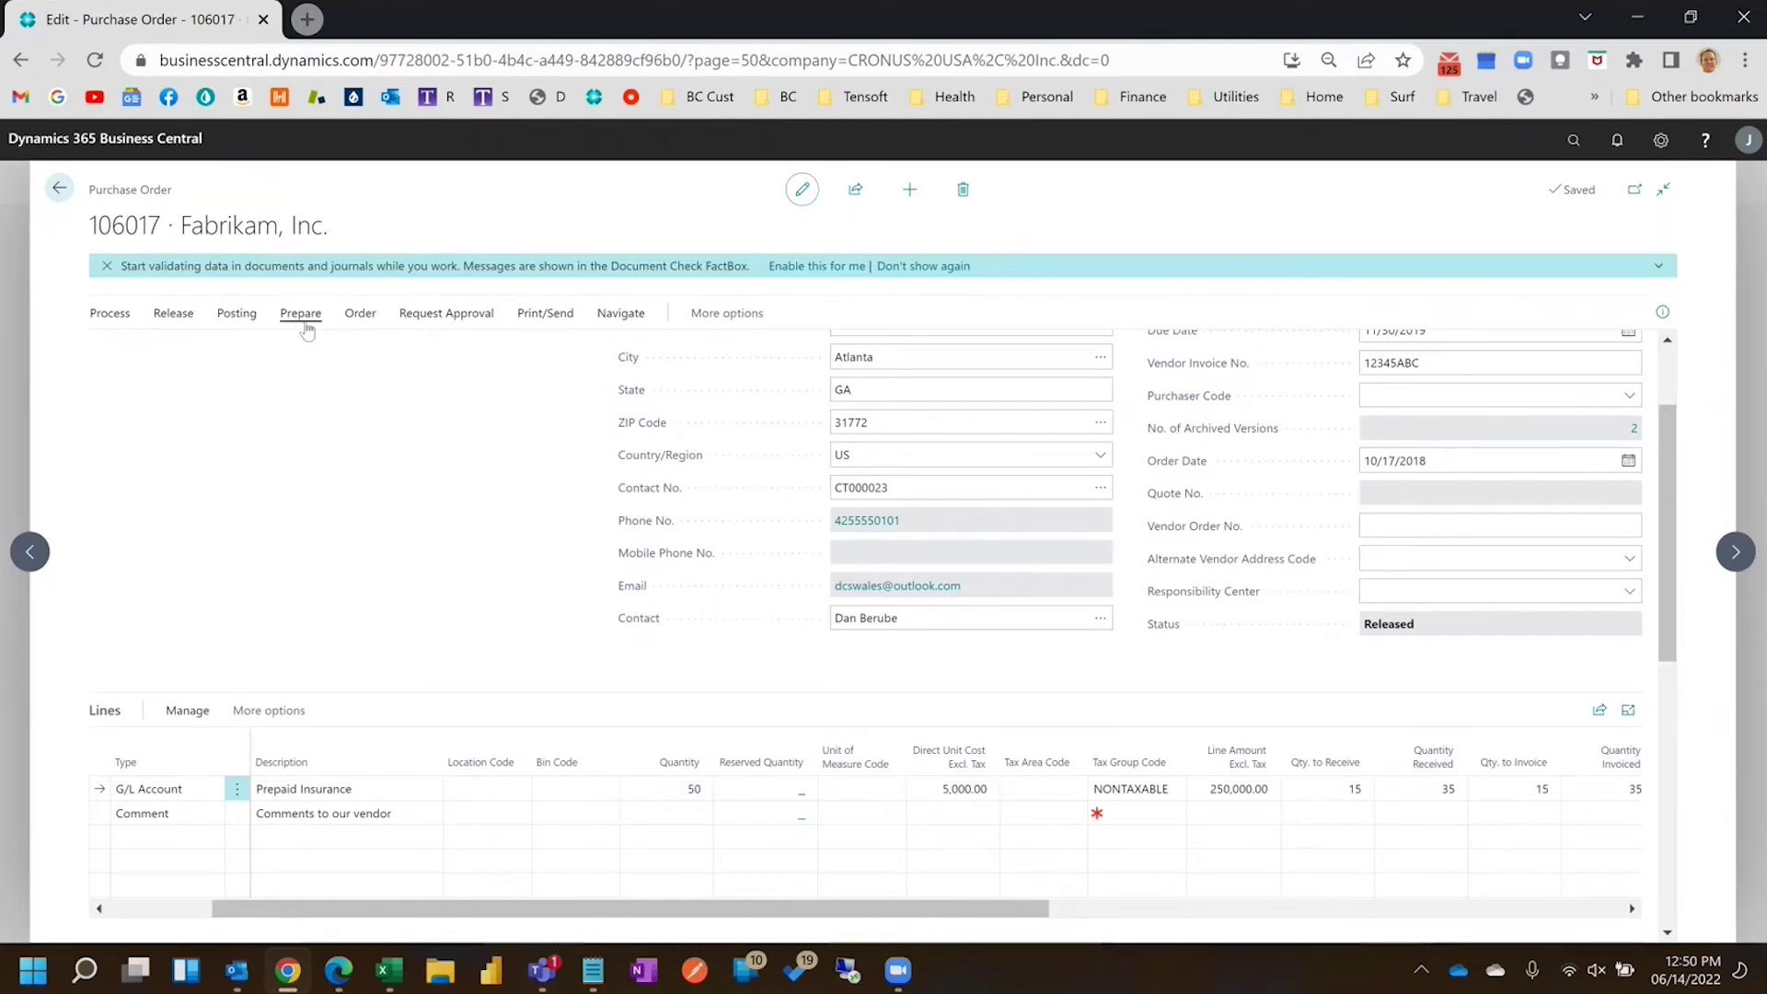
{"action": "scroll", "coordinate": [310, 460], "scroll_direction": "up", "scroll_amount": 2}
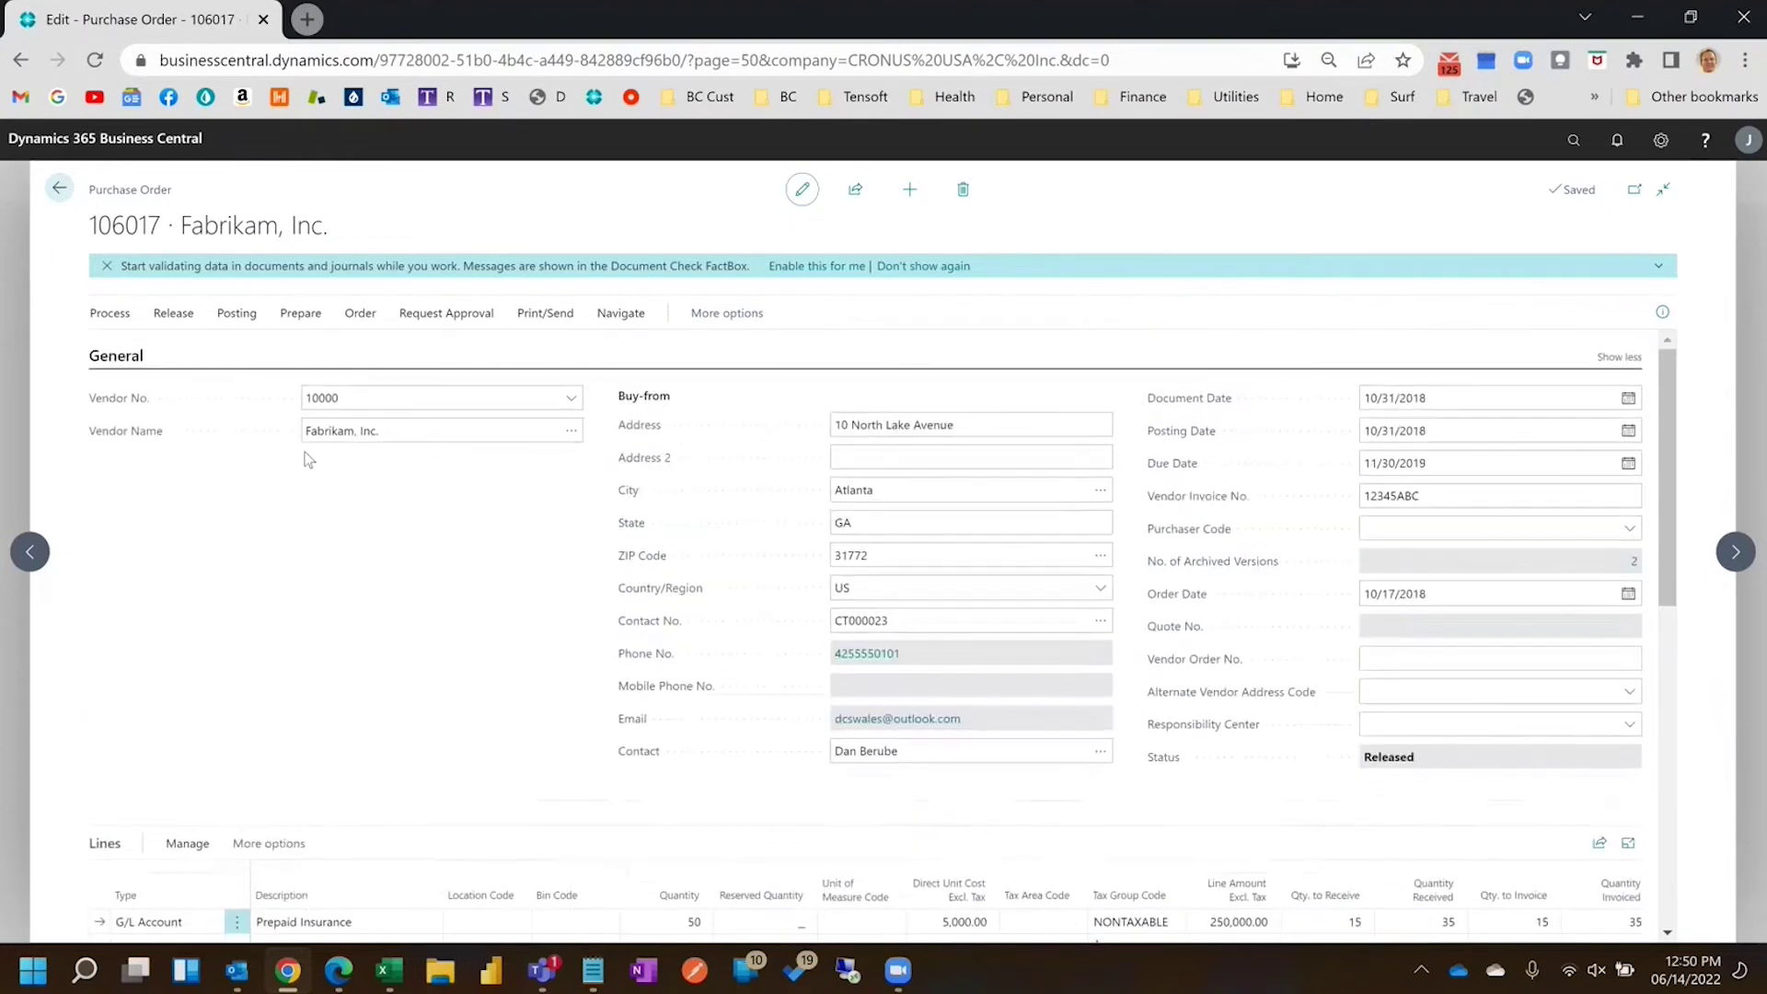
{"action": "scroll", "coordinate": [311, 459], "scroll_direction": "down", "scroll_amount": 2}
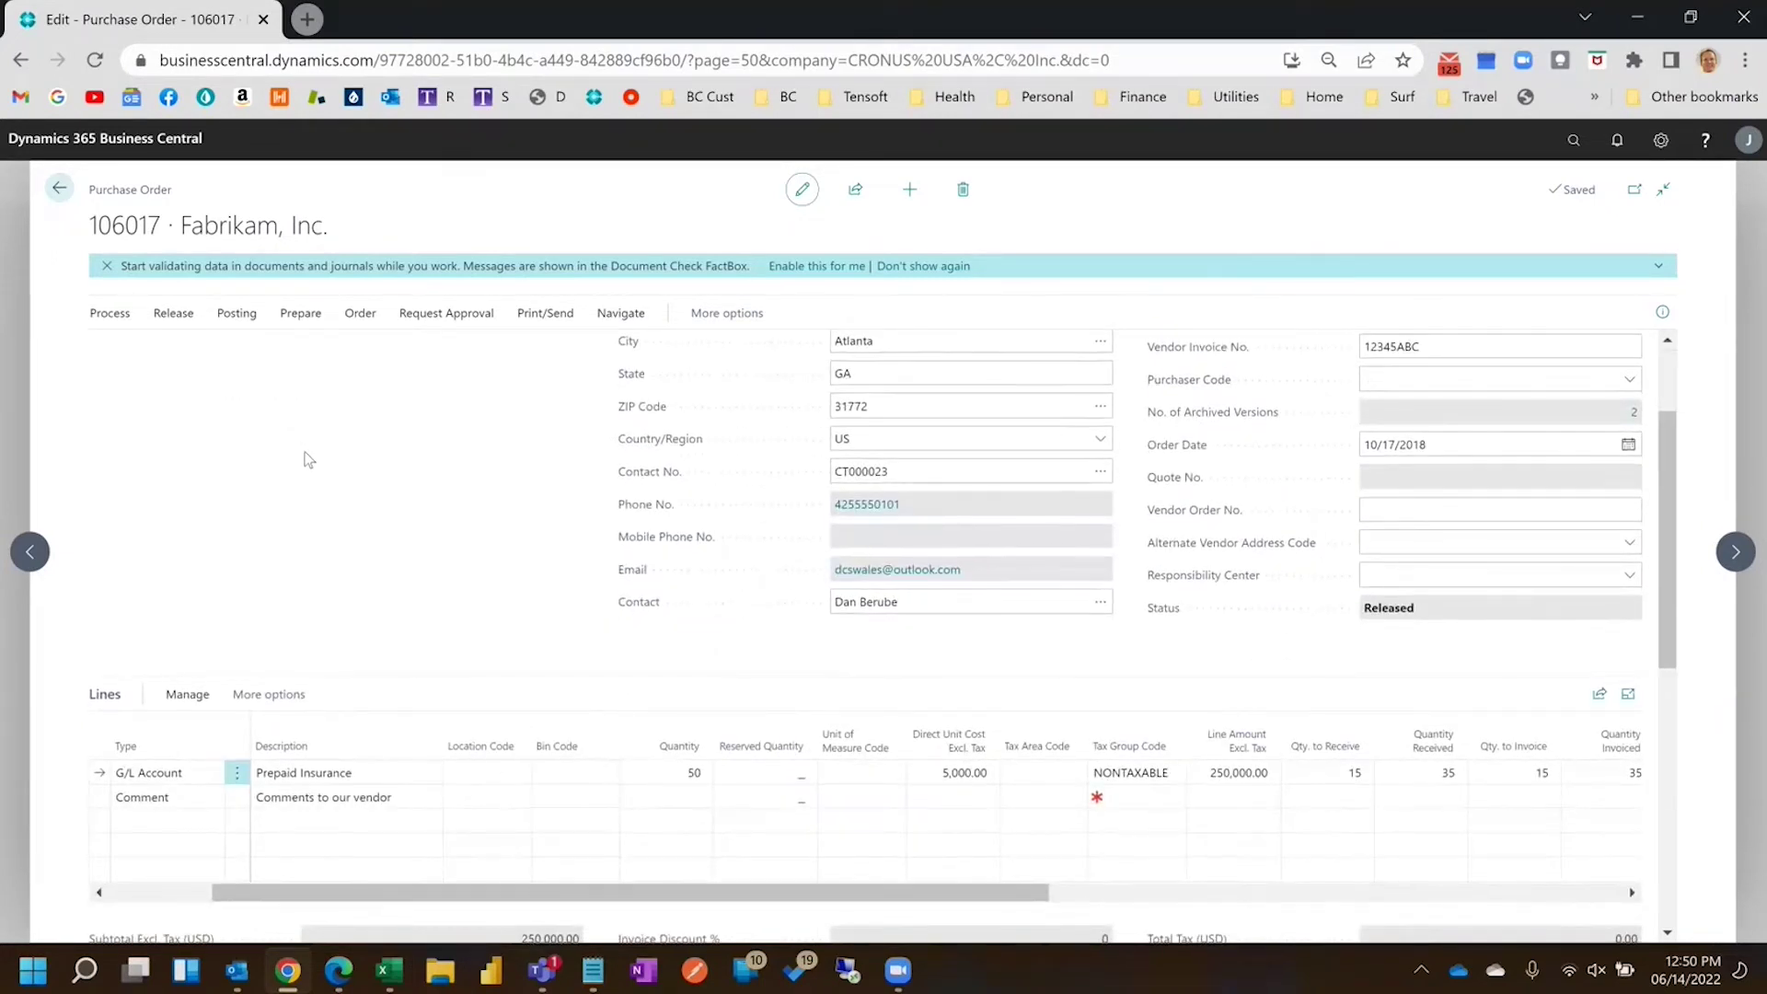
{"action": "scroll", "coordinate": [310, 459], "scroll_direction": "up", "scroll_amount": 2}
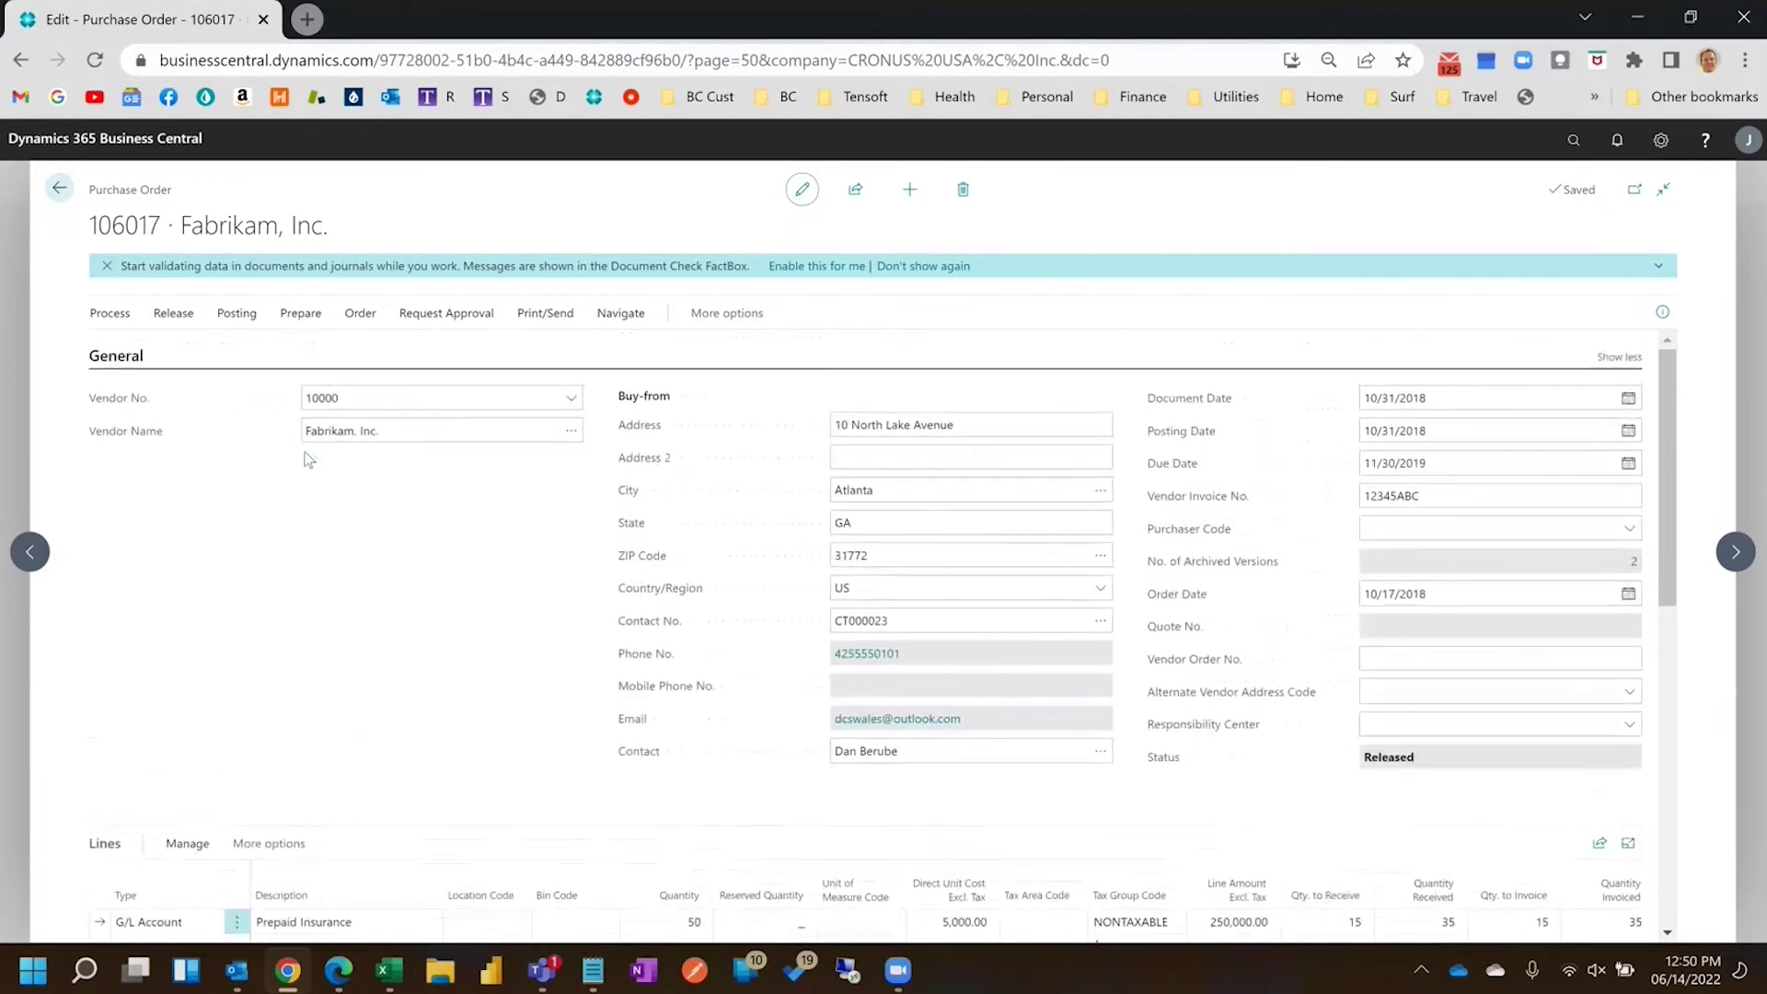
{"action": "left_click", "coordinate": [1433, 498]}
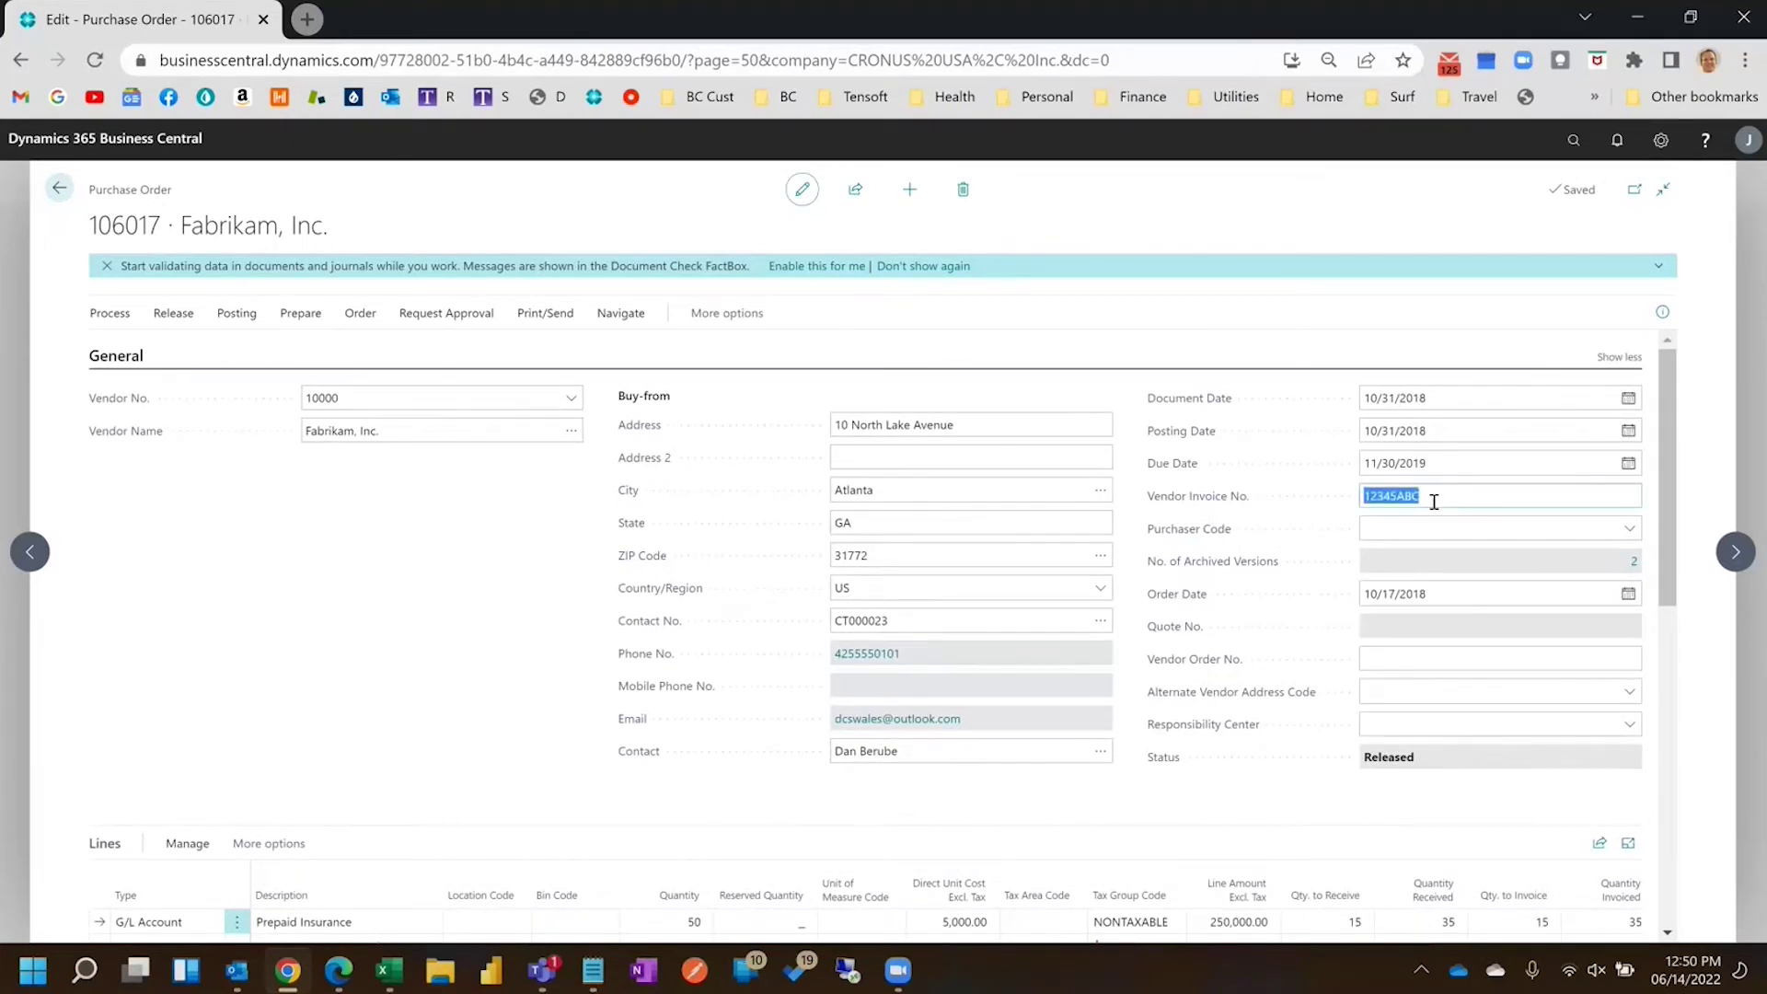
{"action": "type", "text": "12345"}
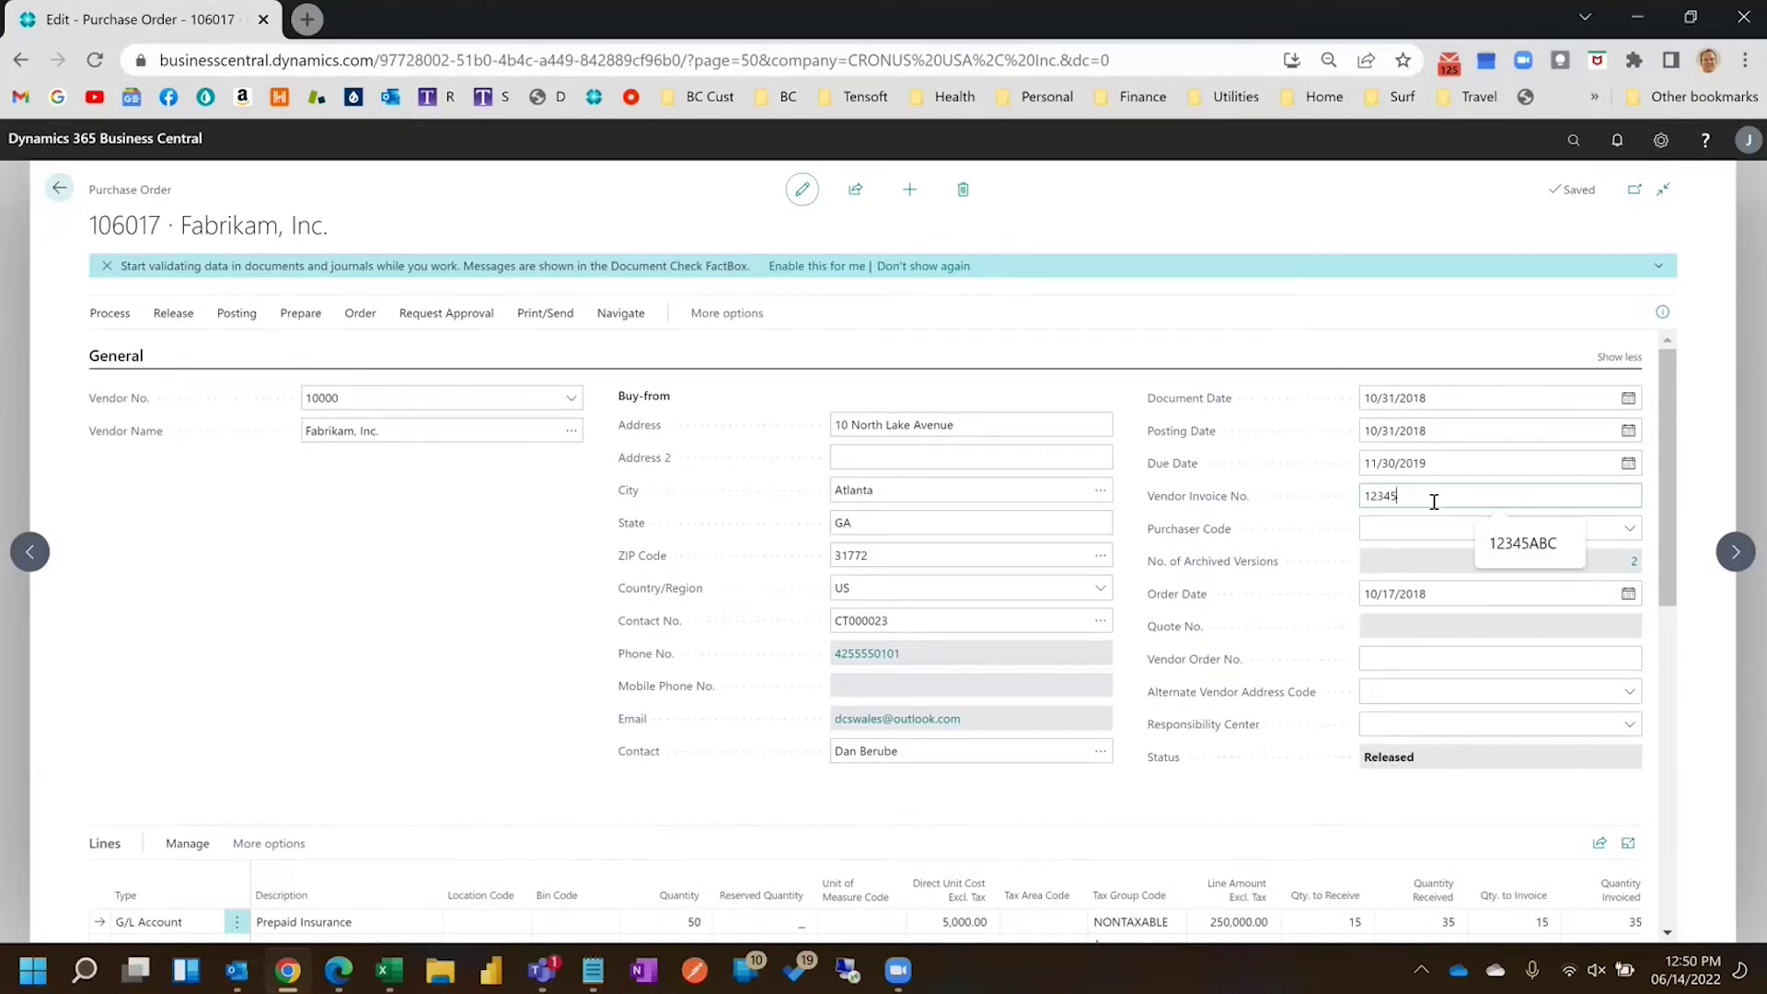
{"action": "type", "text": "AAB"}
{"action": "scroll", "coordinate": [1433, 501], "scroll_direction": "down", "scroll_amount": 3}
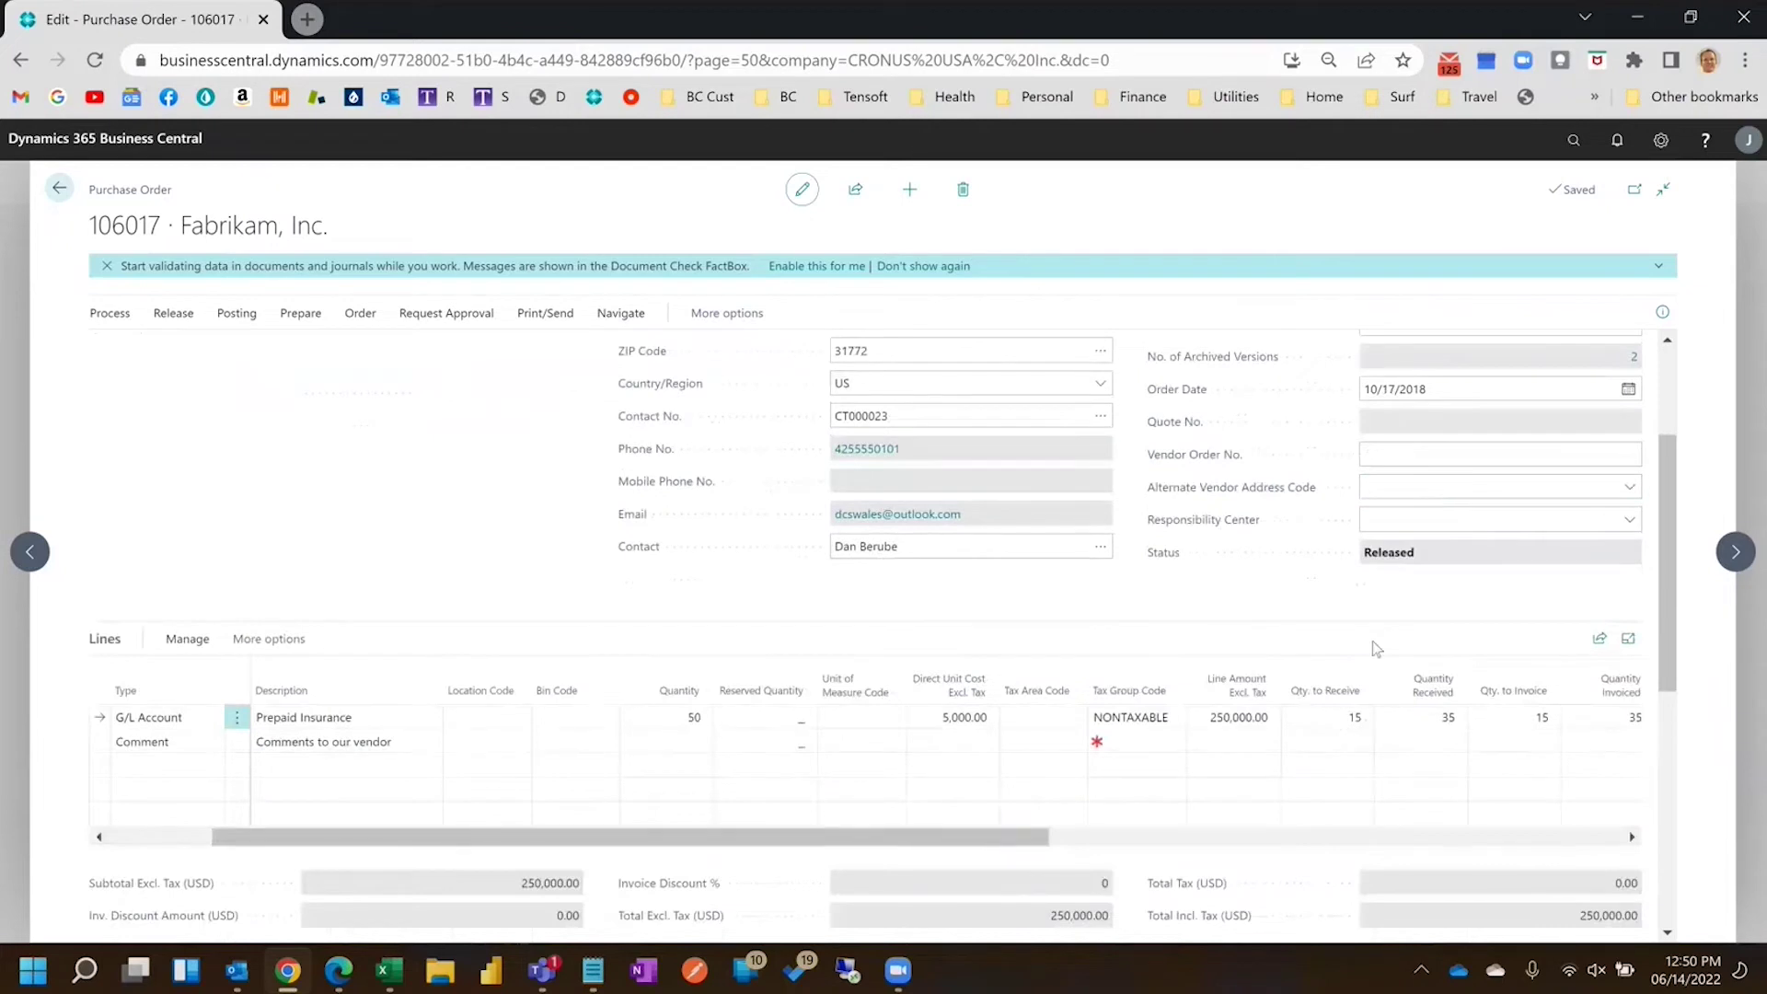
{"action": "left_click", "coordinate": [1342, 723]}
Post order 106017 with the Receive option only
{"action": "left_click", "coordinate": [230, 317]}
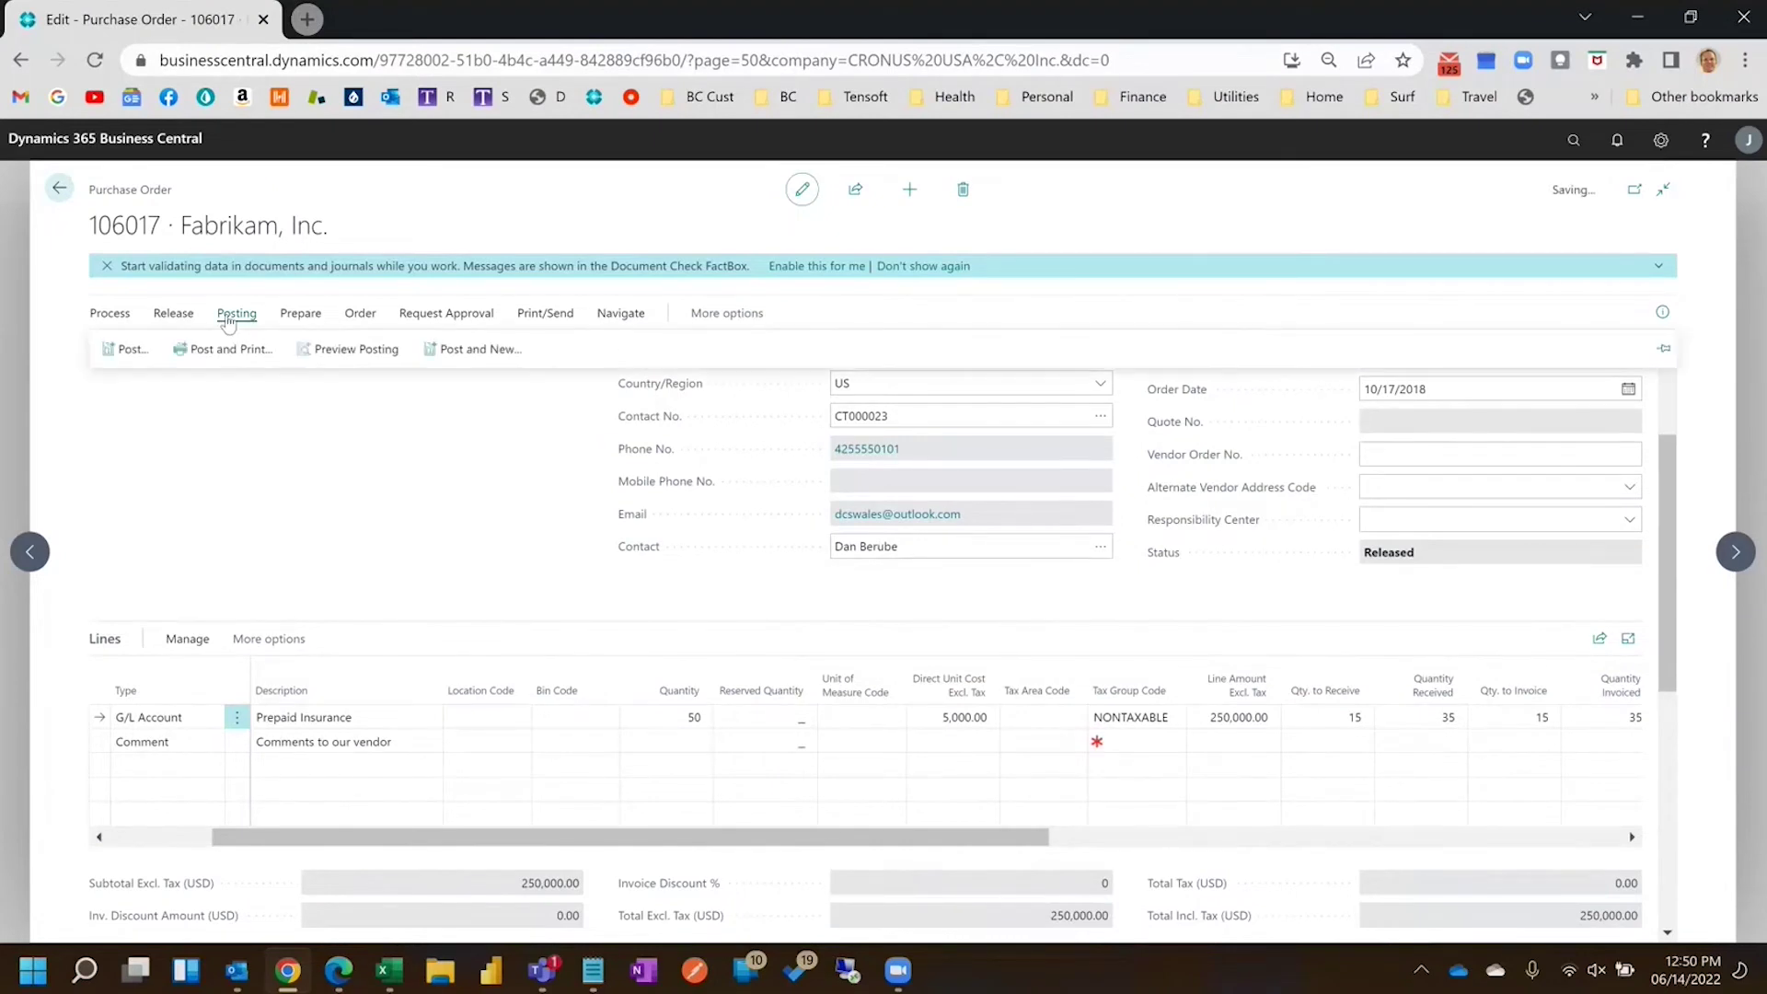
{"action": "left_click", "coordinate": [134, 348]}
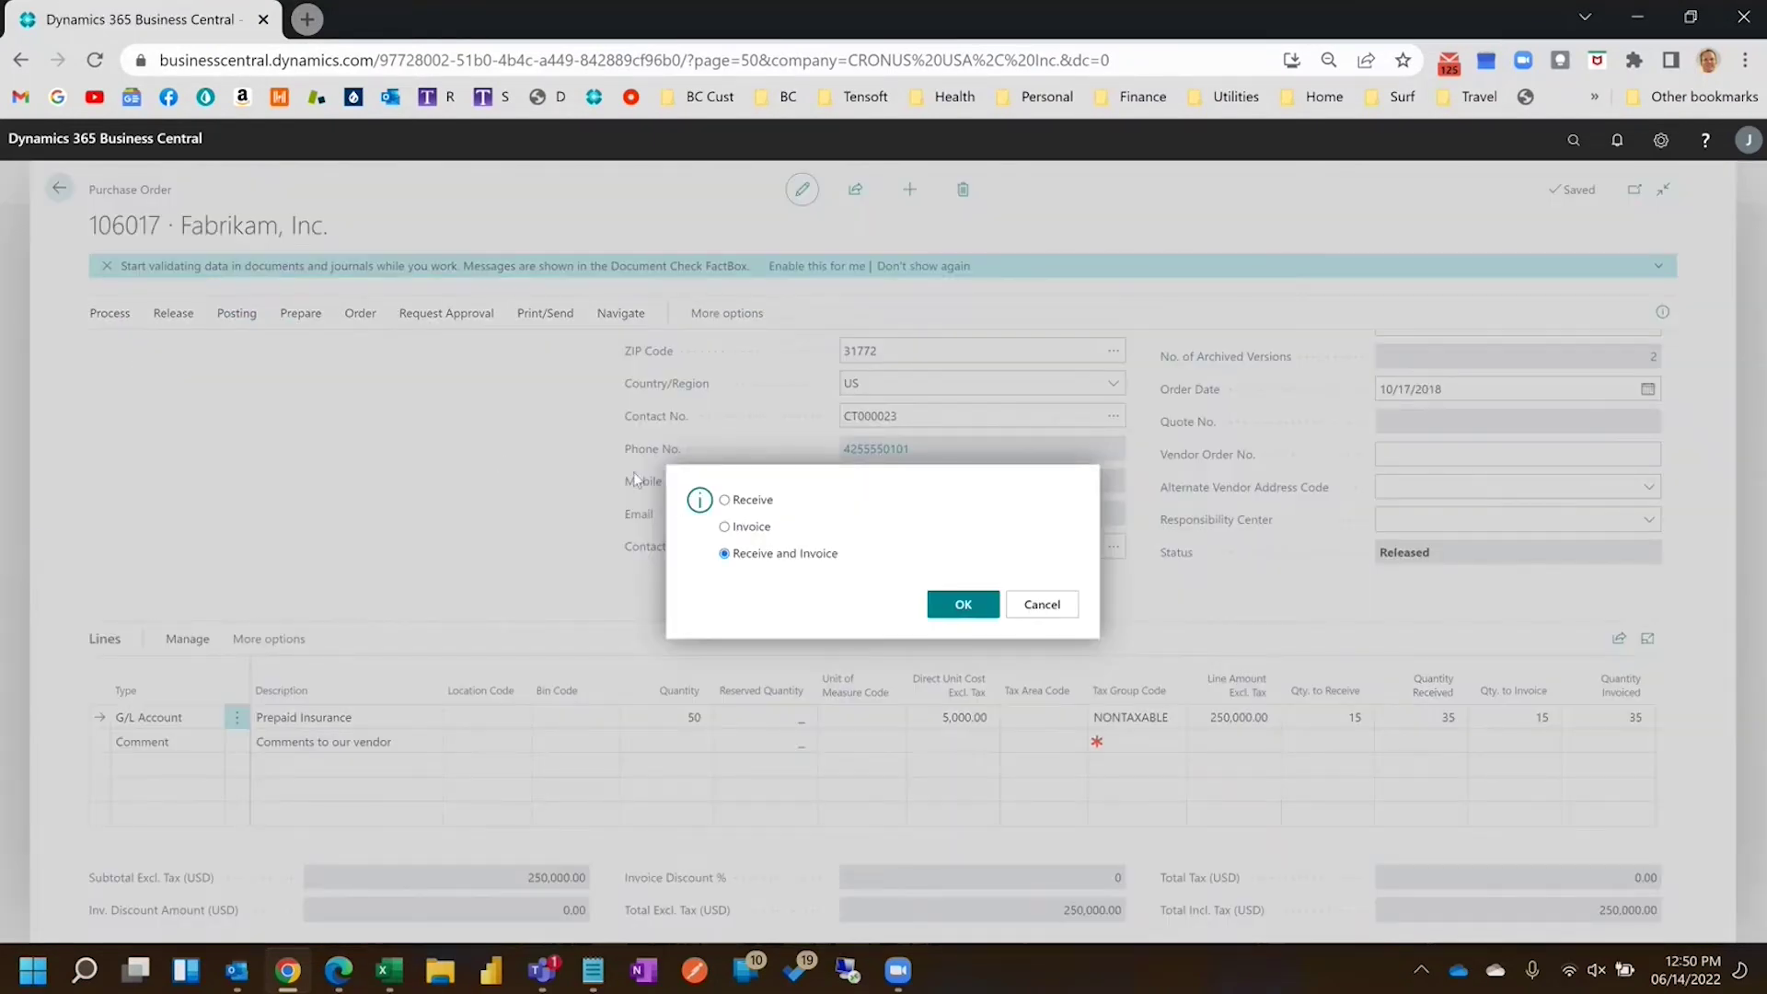
{"action": "left_click", "coordinate": [749, 503]}
{"action": "left_click", "coordinate": [953, 608]}
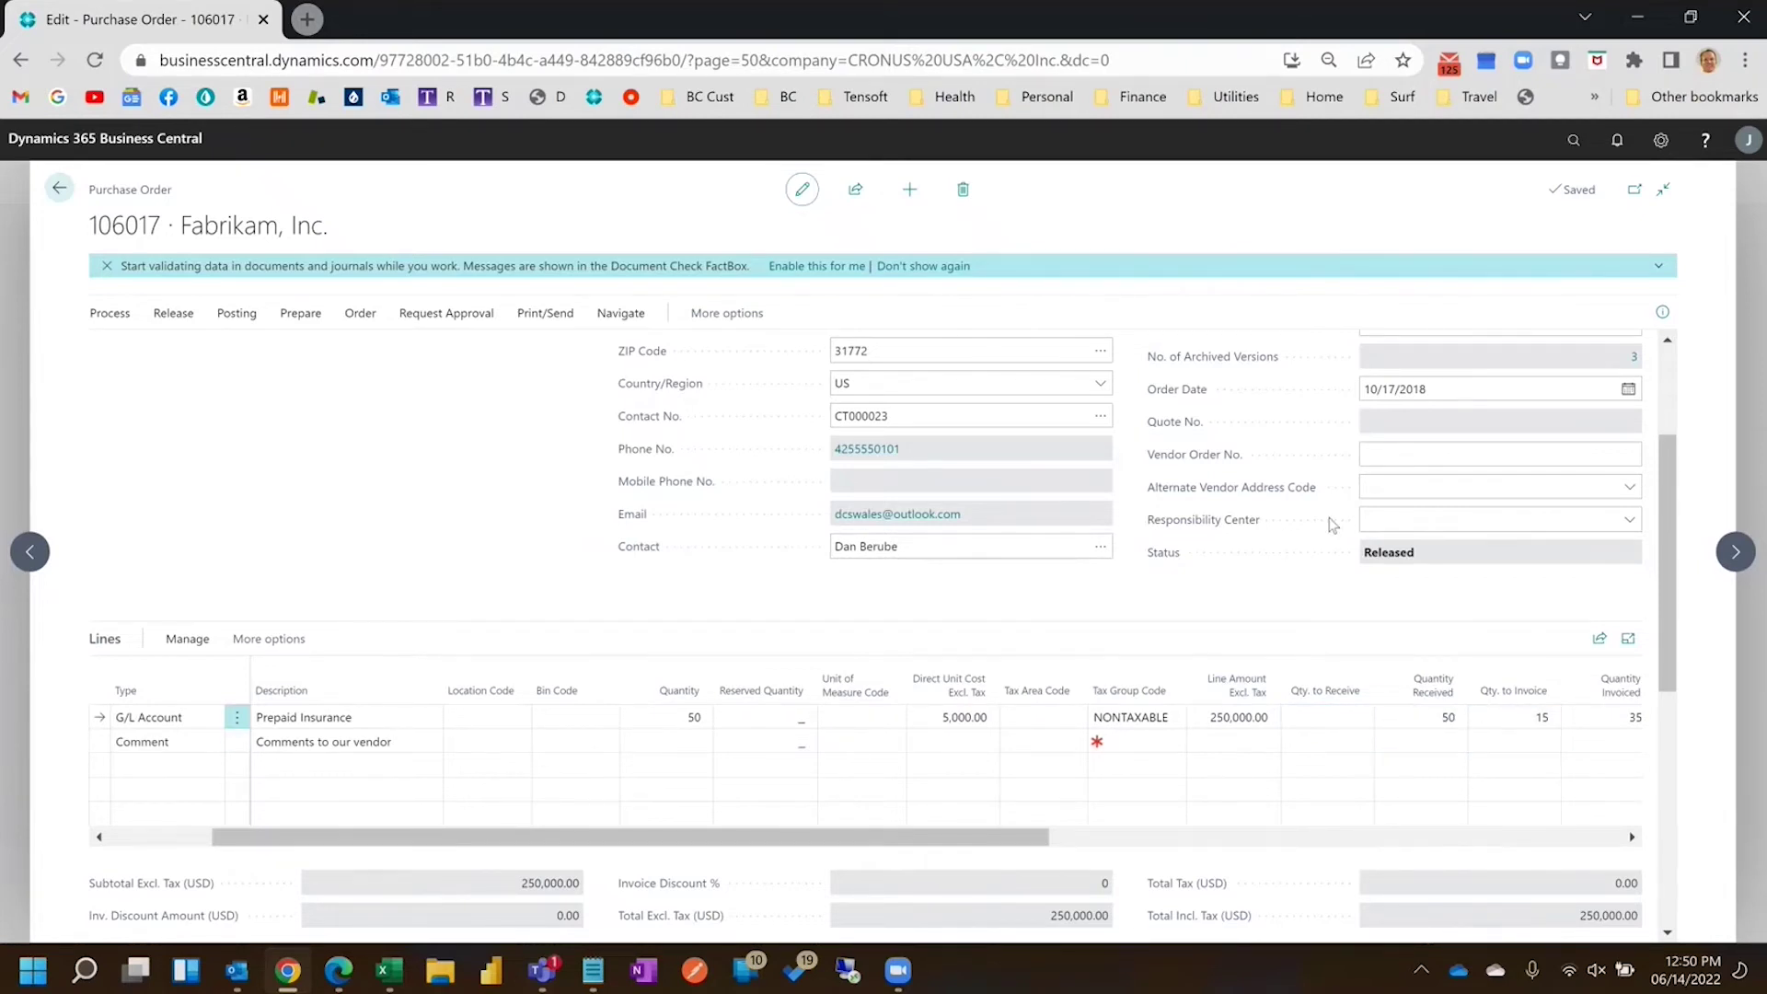
Find Purchase Invoices by searching 'purch inv' and start a new purchase invoice
{"action": "left_click", "coordinate": [1578, 157]}
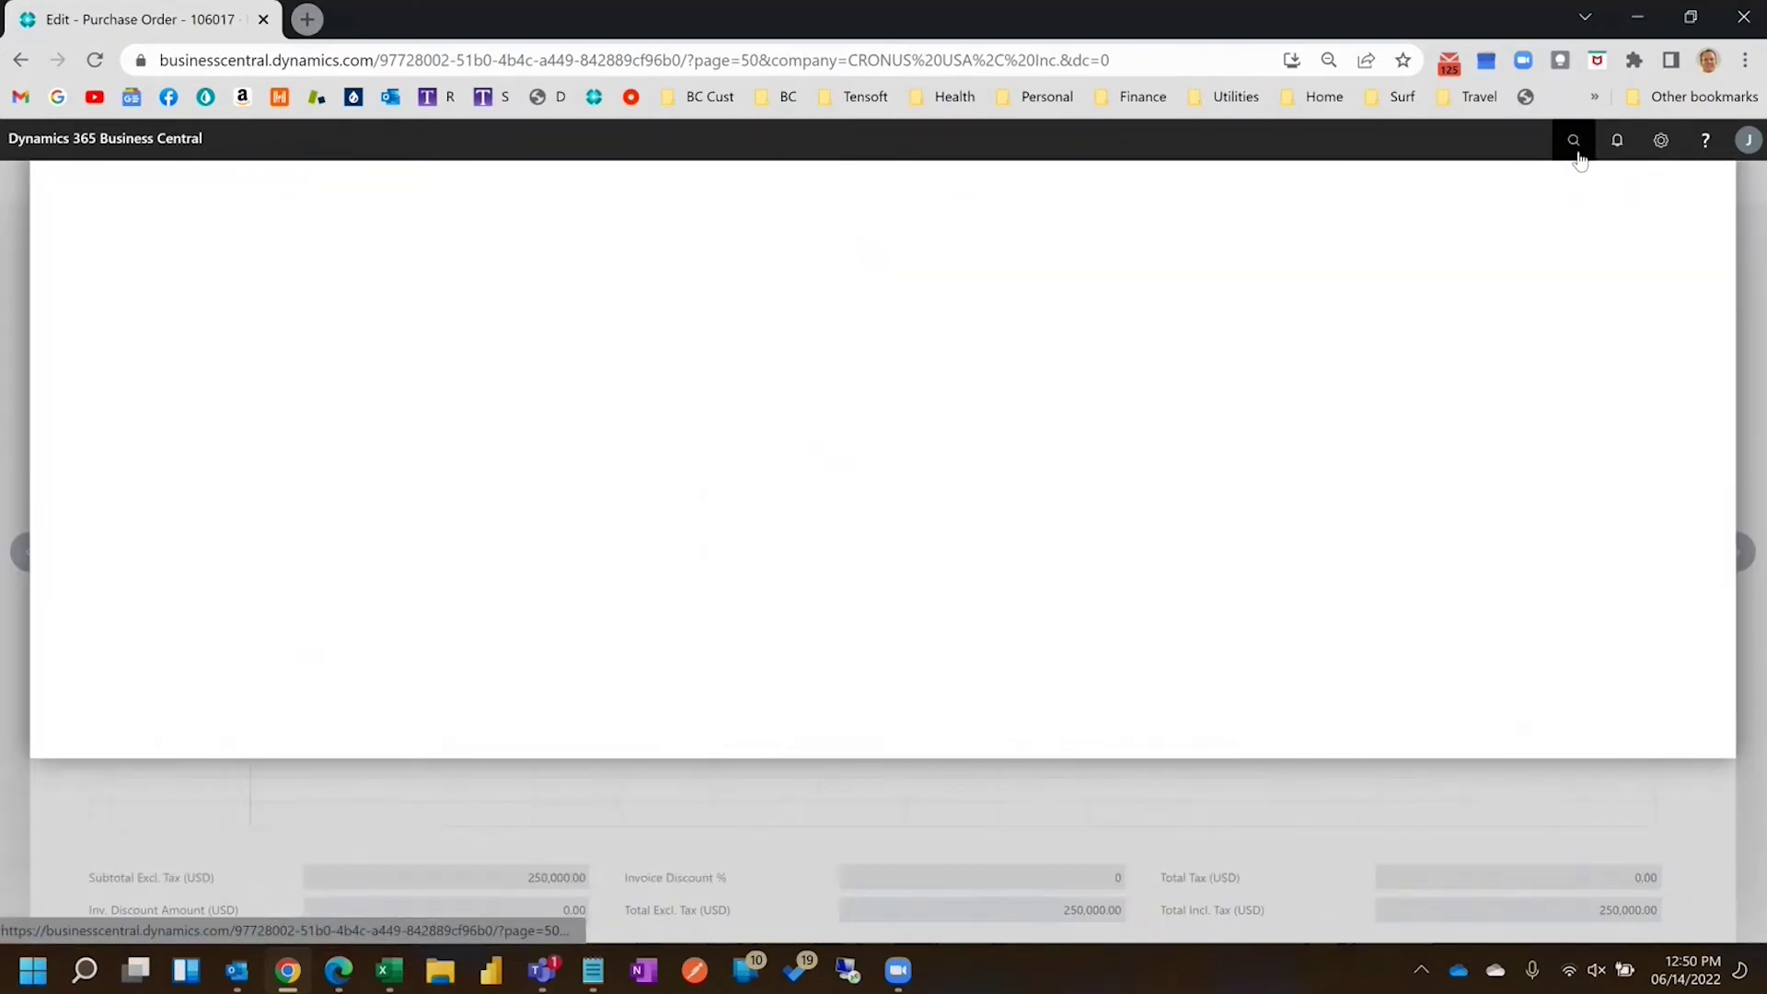
{"action": "type", "text": "pu"}
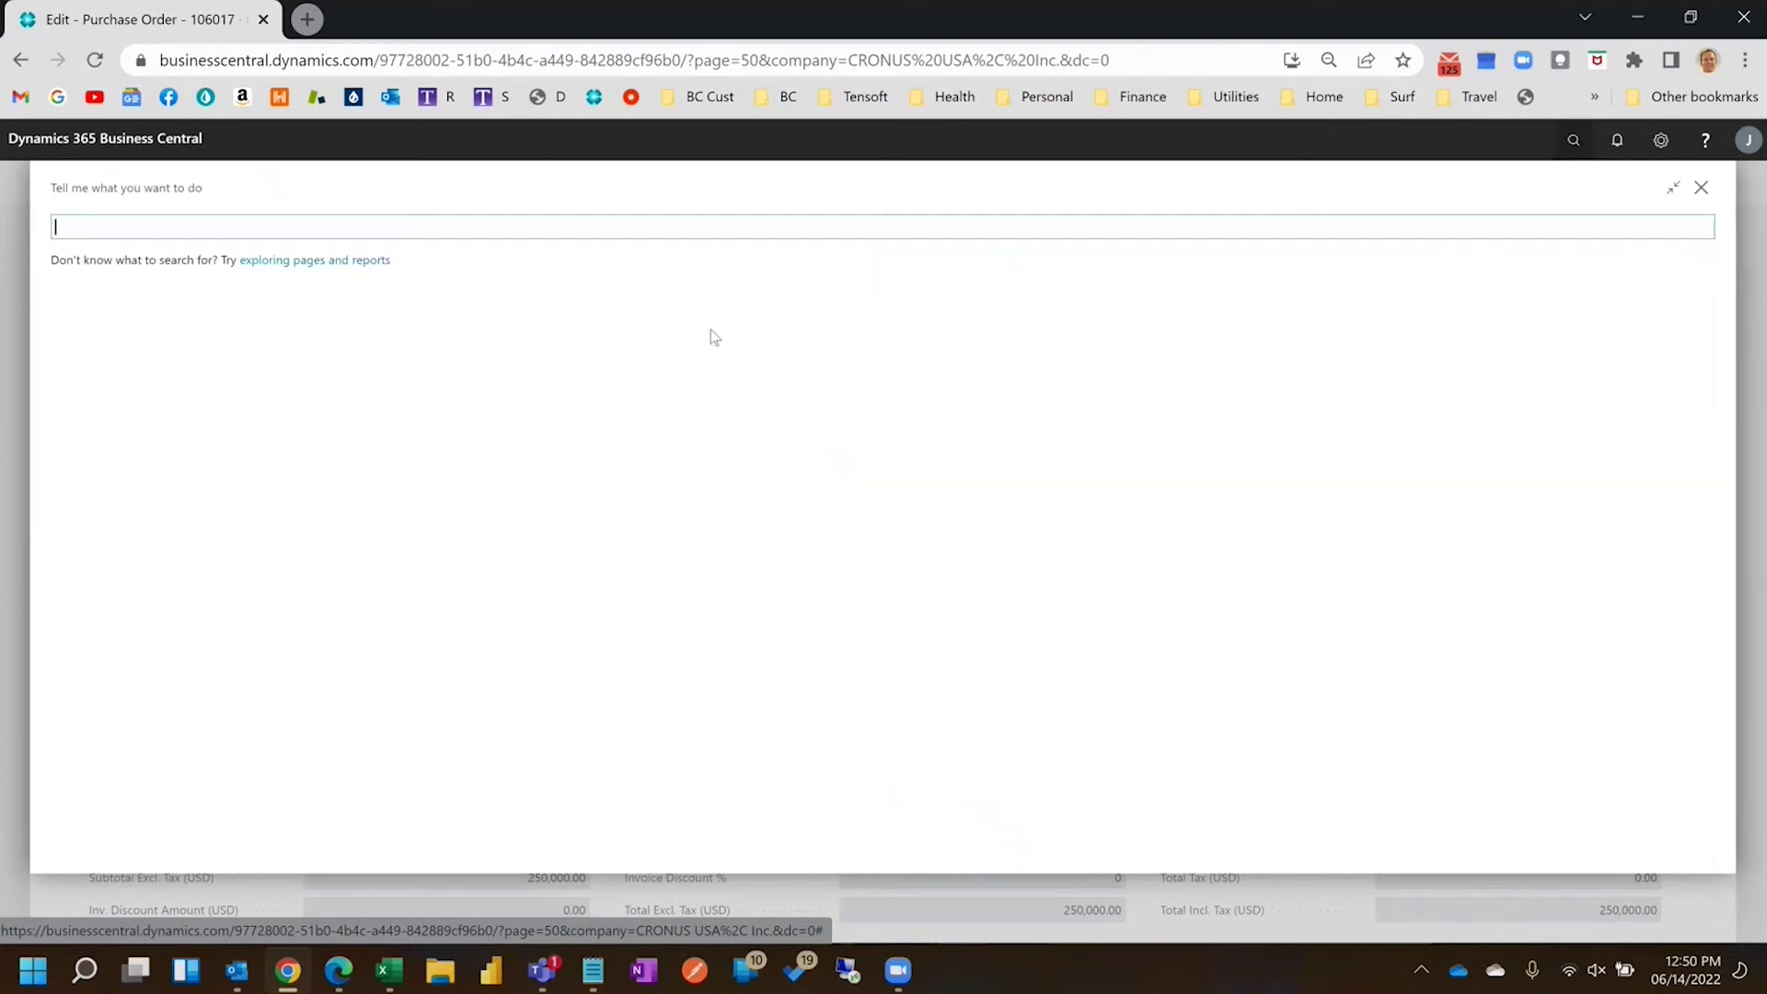
{"action": "left_click", "coordinate": [1702, 189]}
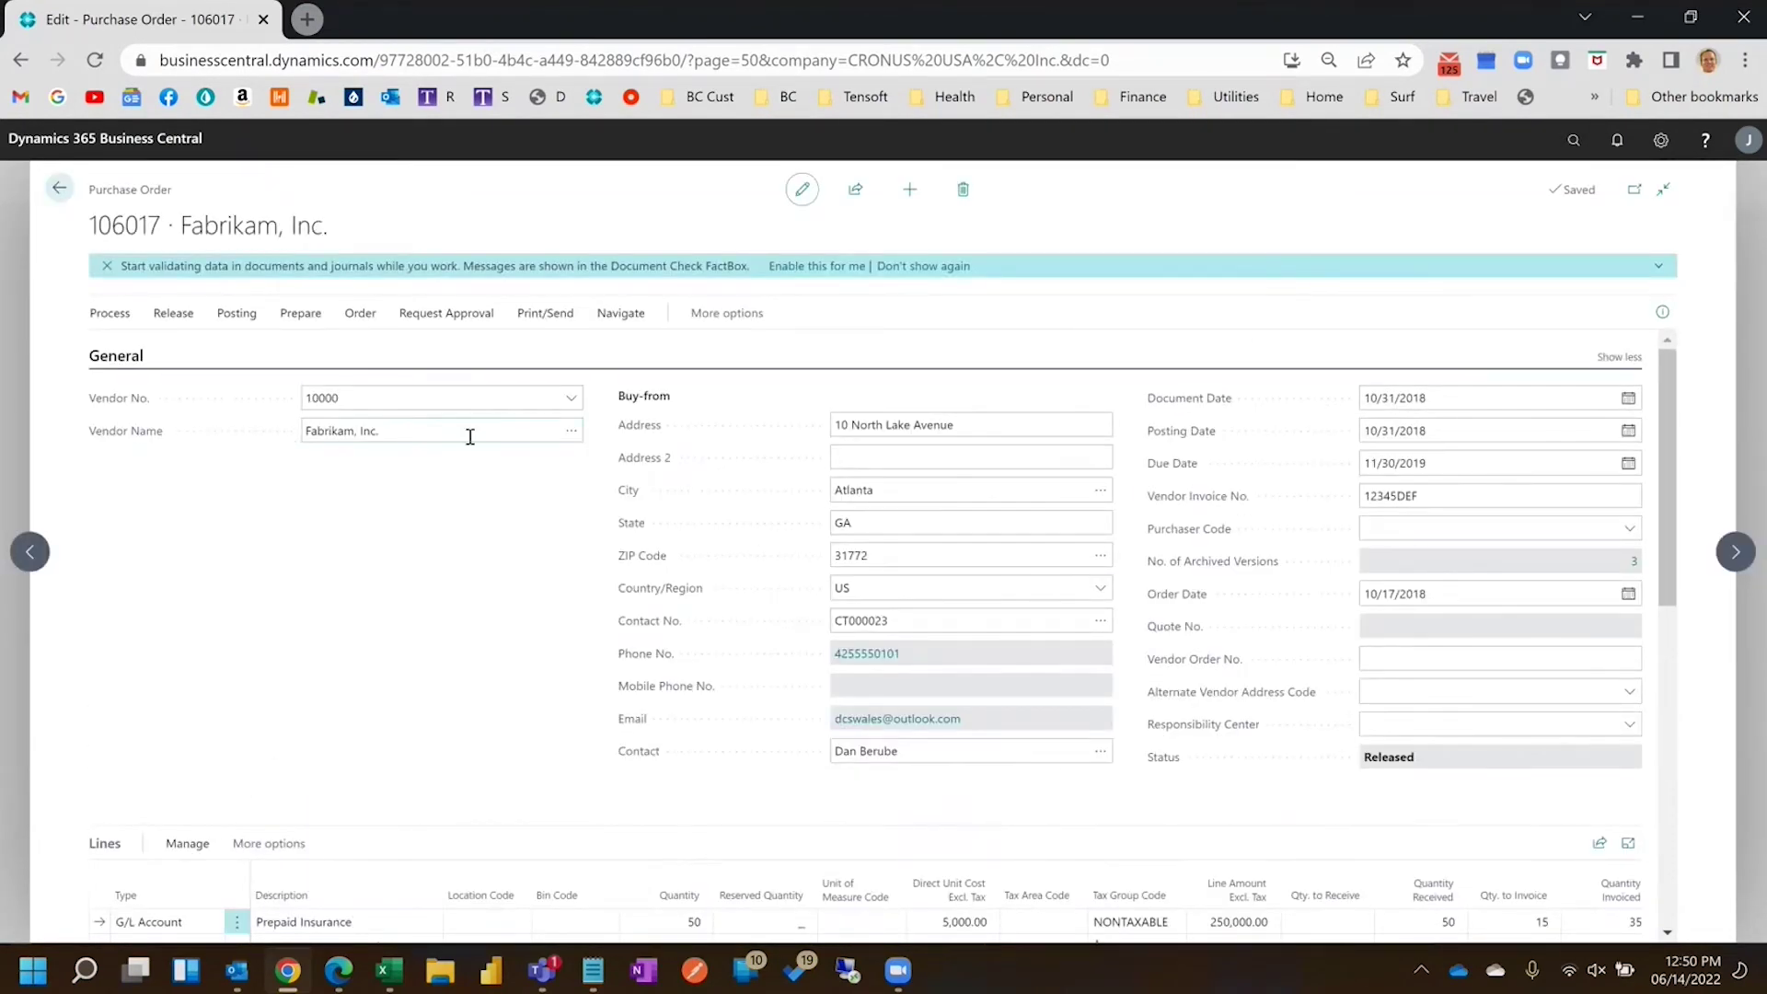
{"action": "left_click", "coordinate": [1572, 164]}
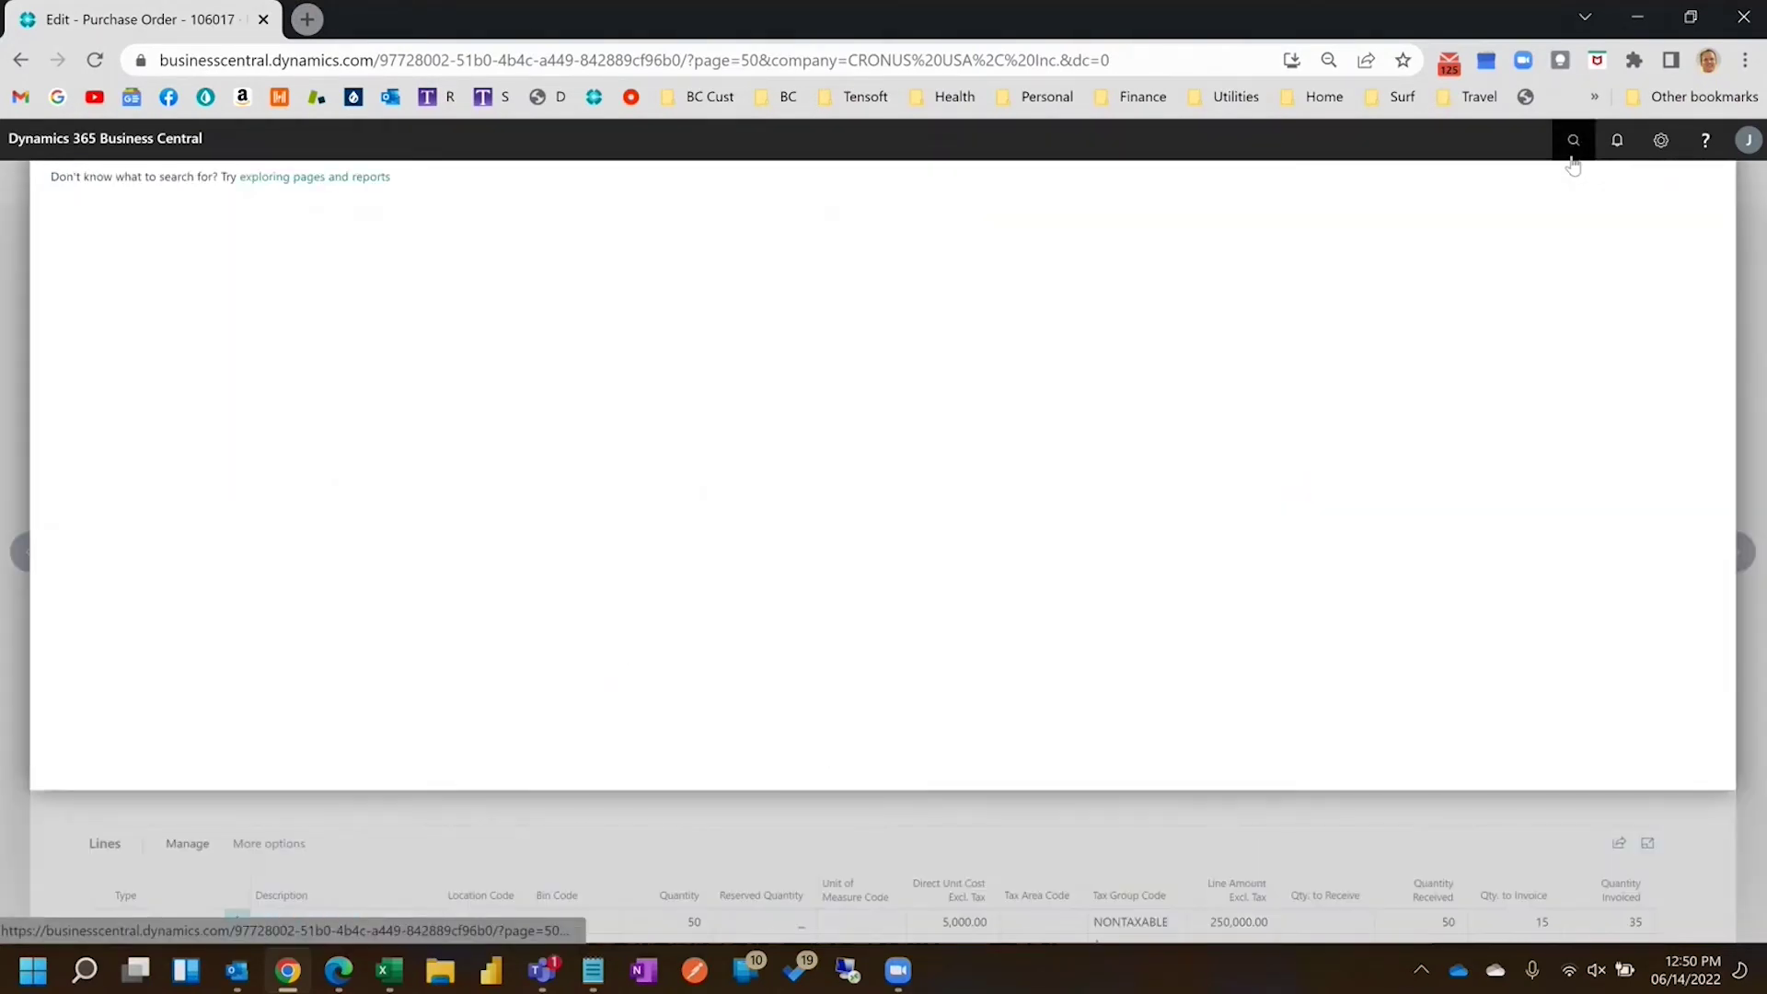
{"action": "type", "text": "purch"}
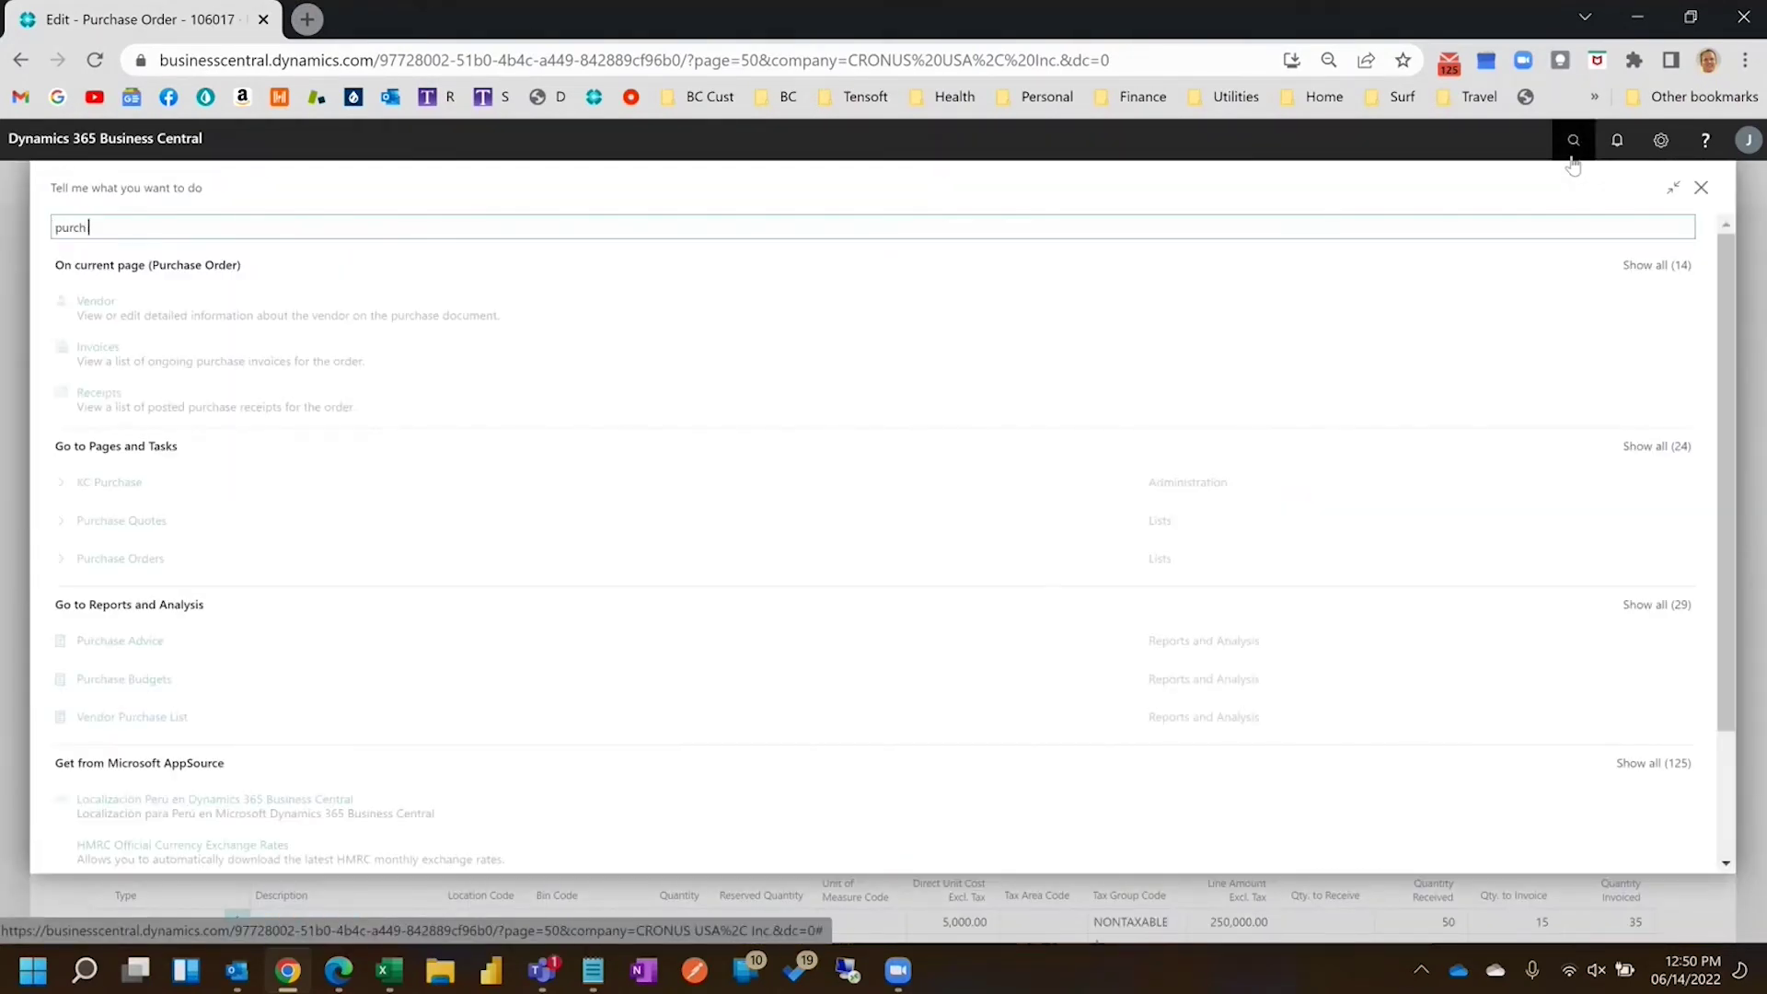
{"action": "type", "text": " inv"}
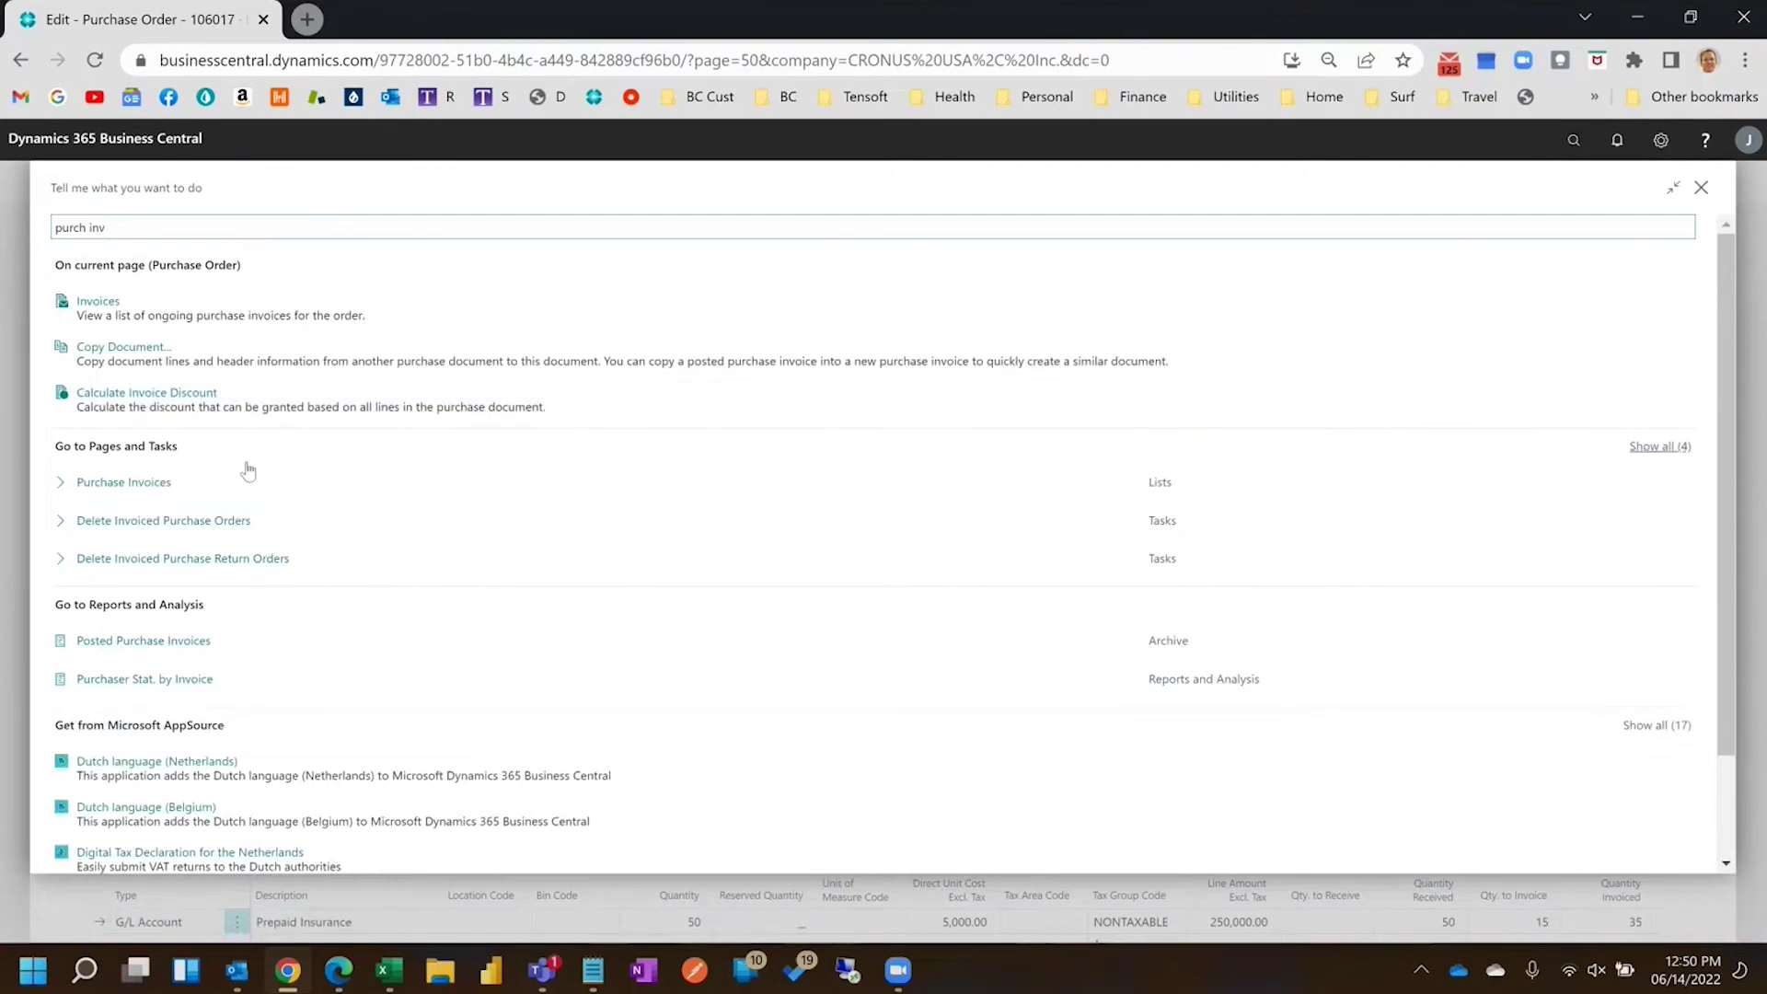
{"action": "left_click", "coordinate": [135, 488]}
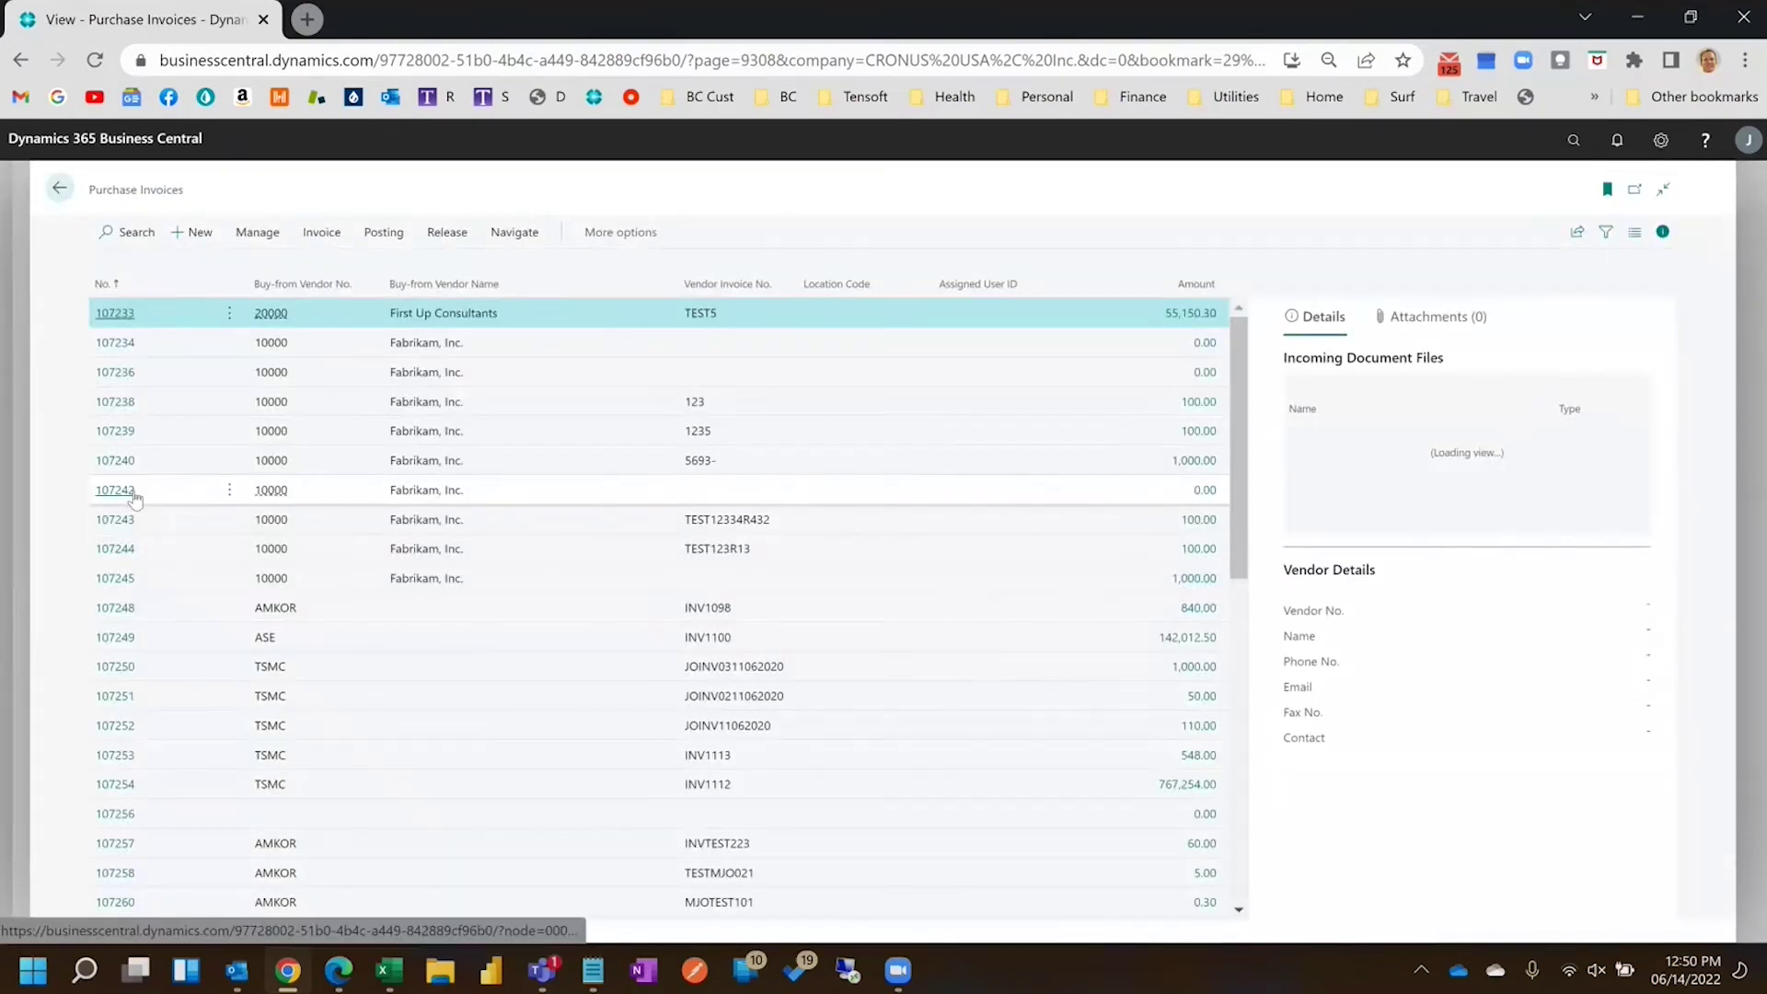
{"action": "left_click", "coordinate": [191, 232]}
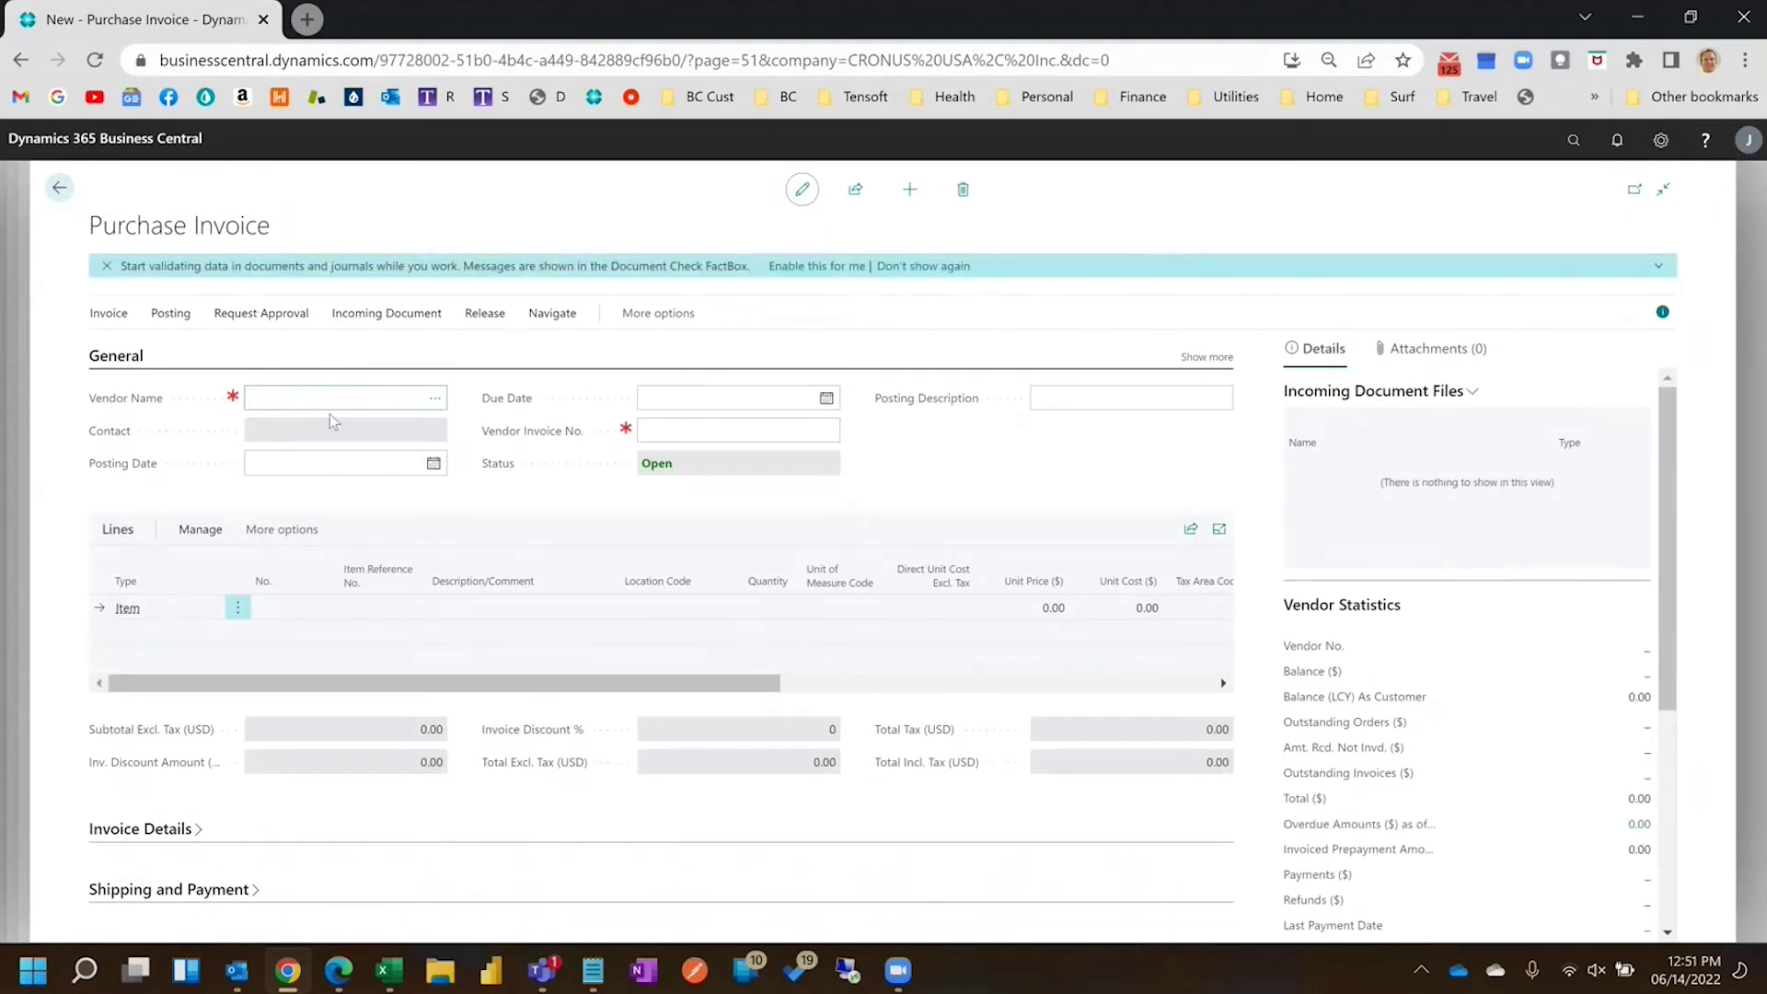
Set the invoice vendor to Fabrikam, Inc. with vendor invoice number 12345DEF
{"action": "type", "text": "fab"}
{"action": "key", "text": "Tab"}
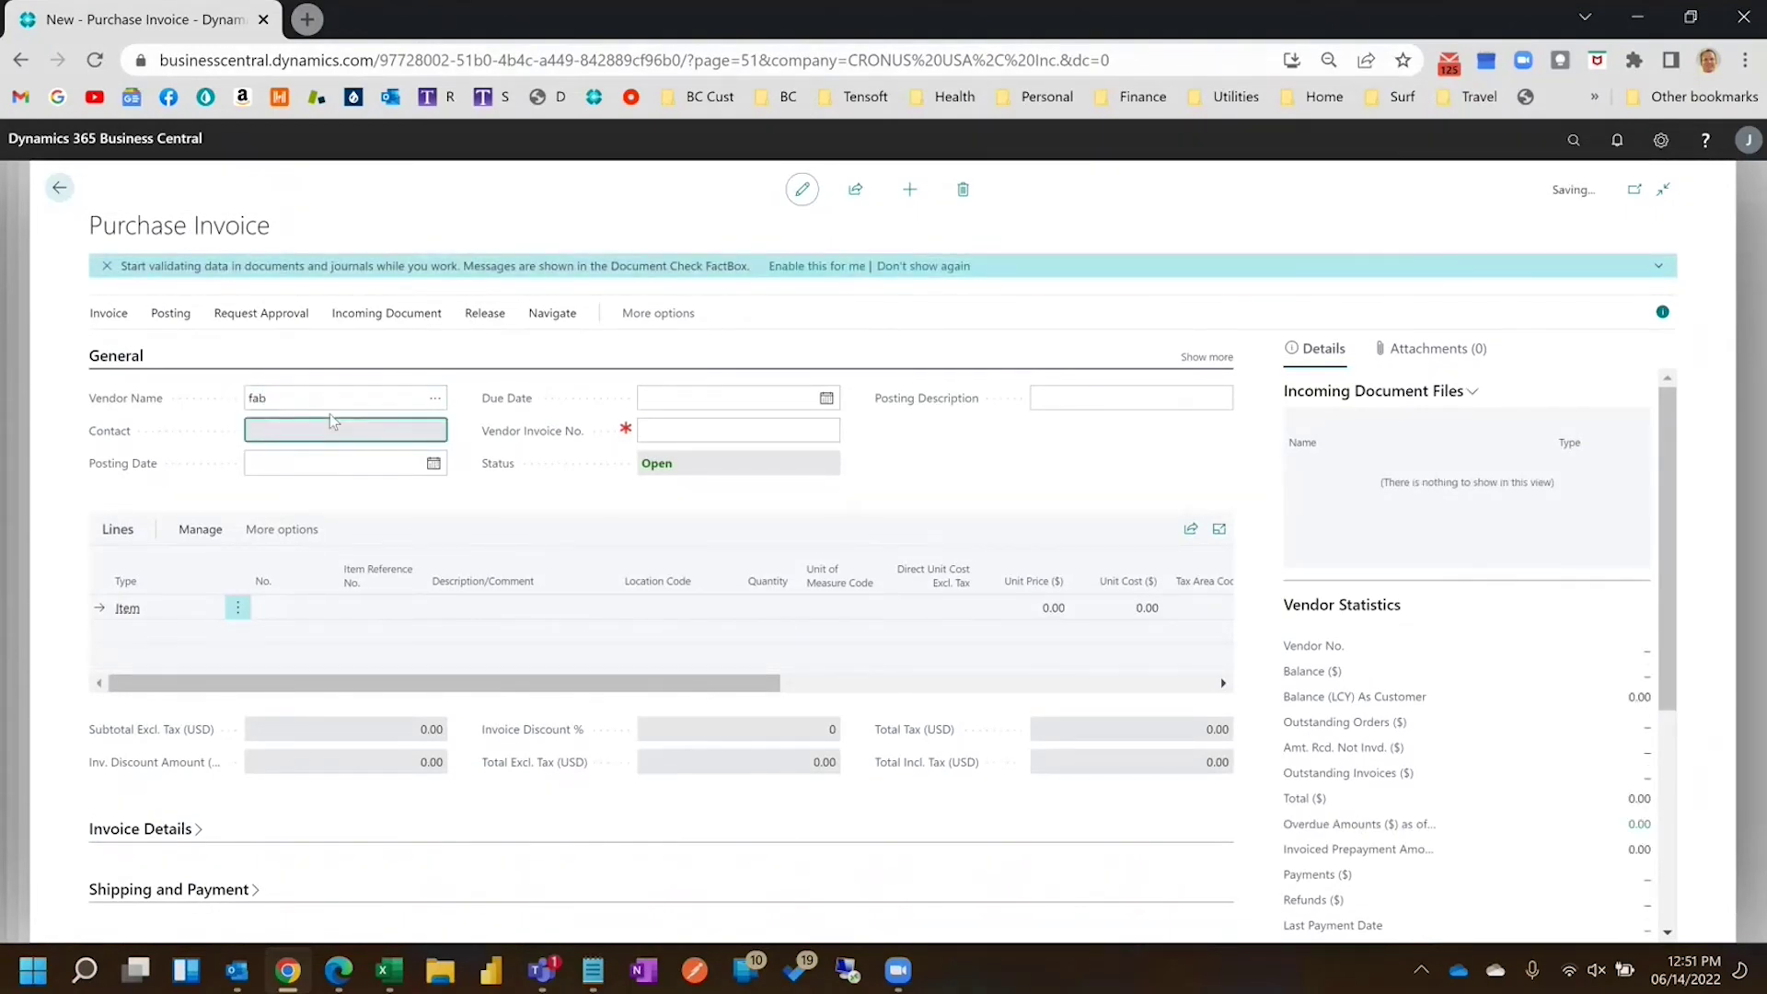
{"action": "left_click", "coordinate": [693, 431]}
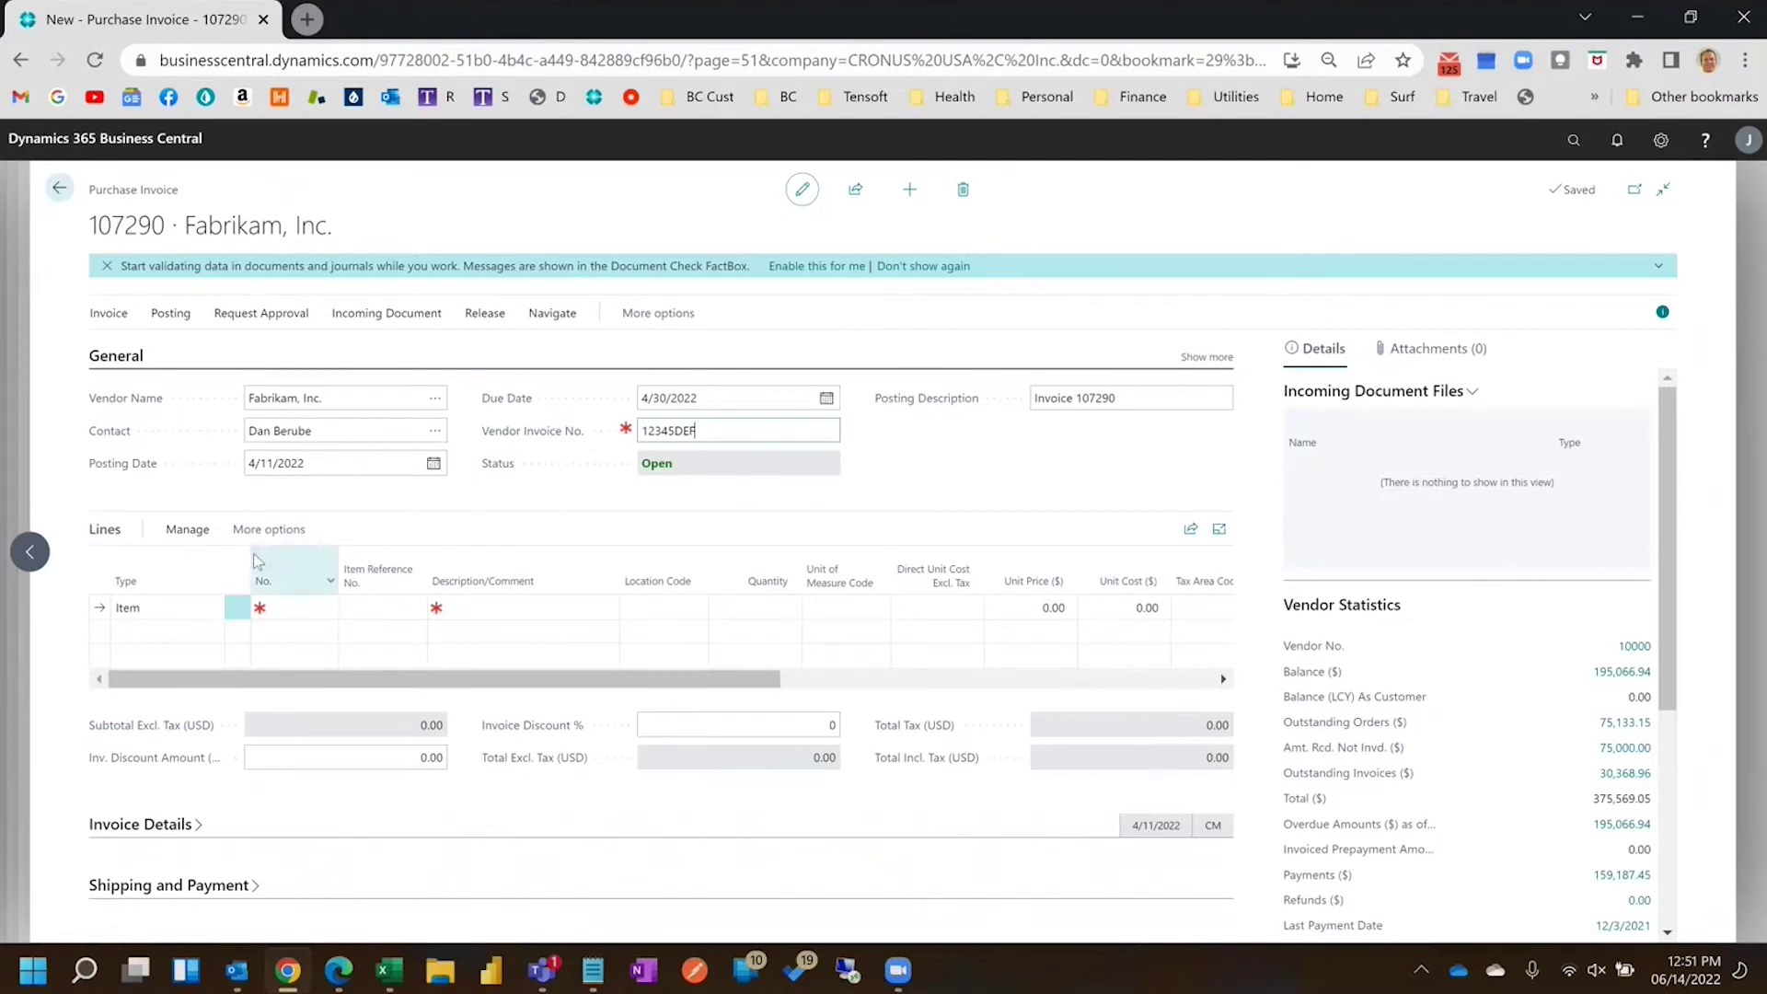
{"action": "key", "text": "Tab"}
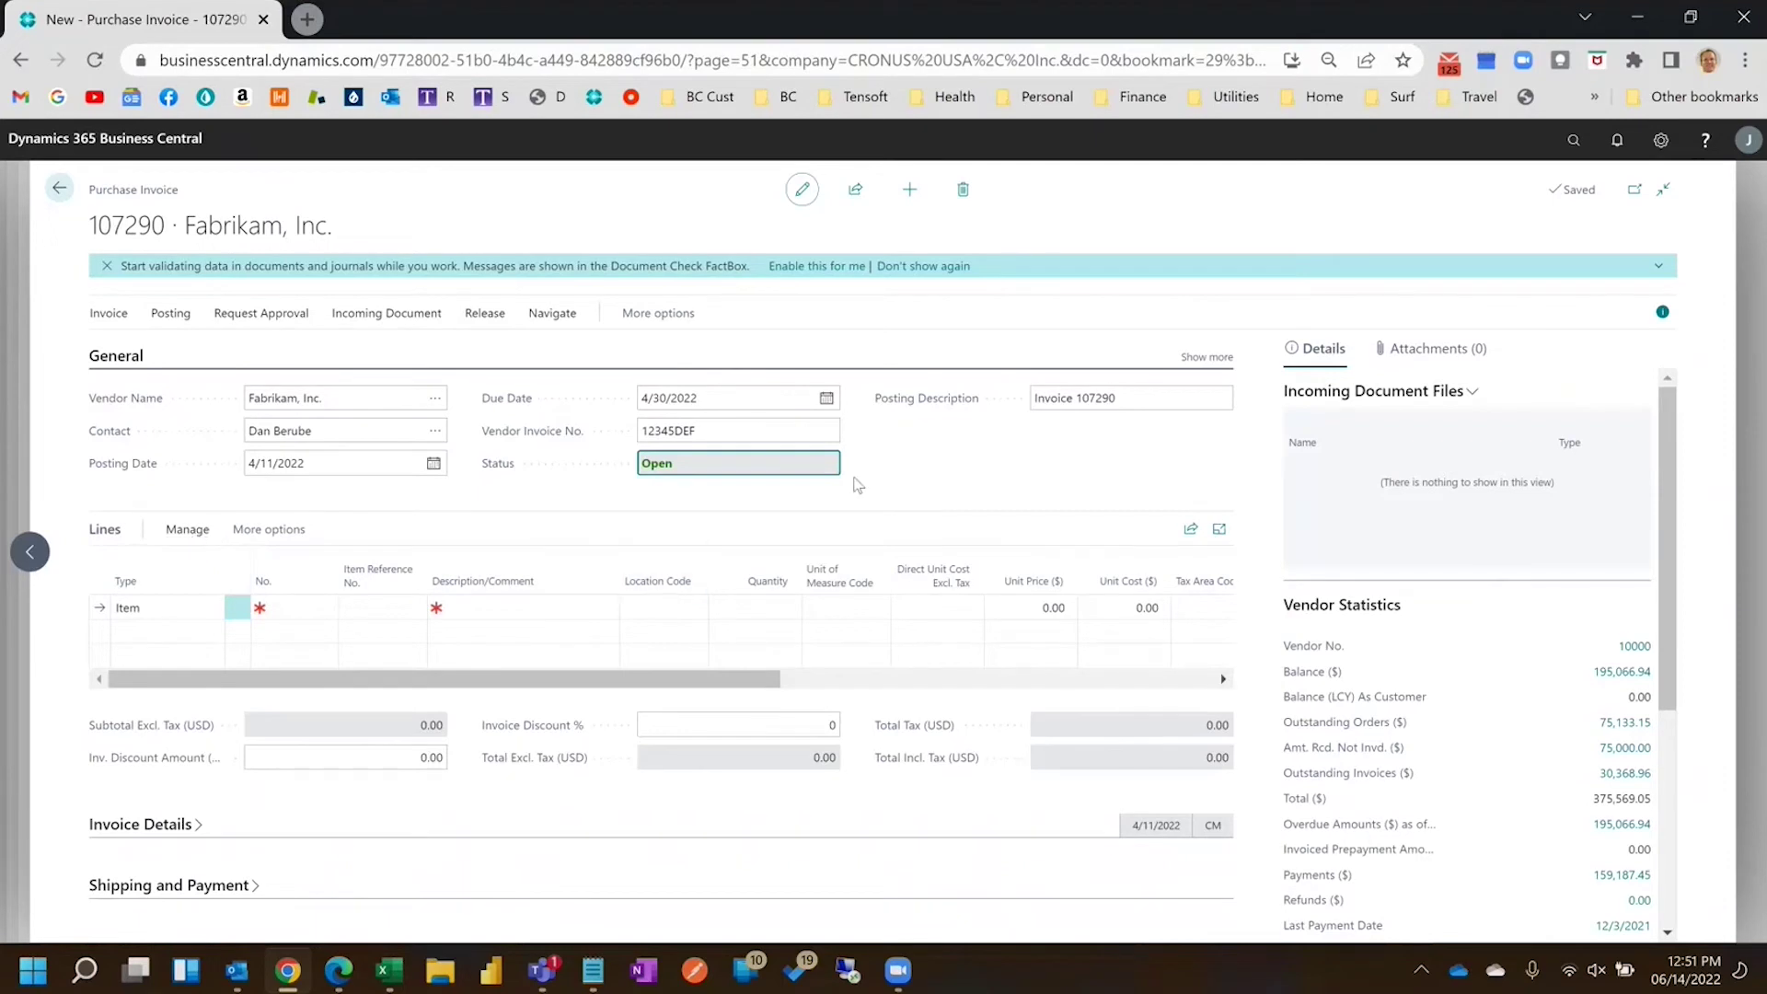
Set the invoice's purchaser code to MD
{"action": "left_click", "coordinate": [1214, 358]}
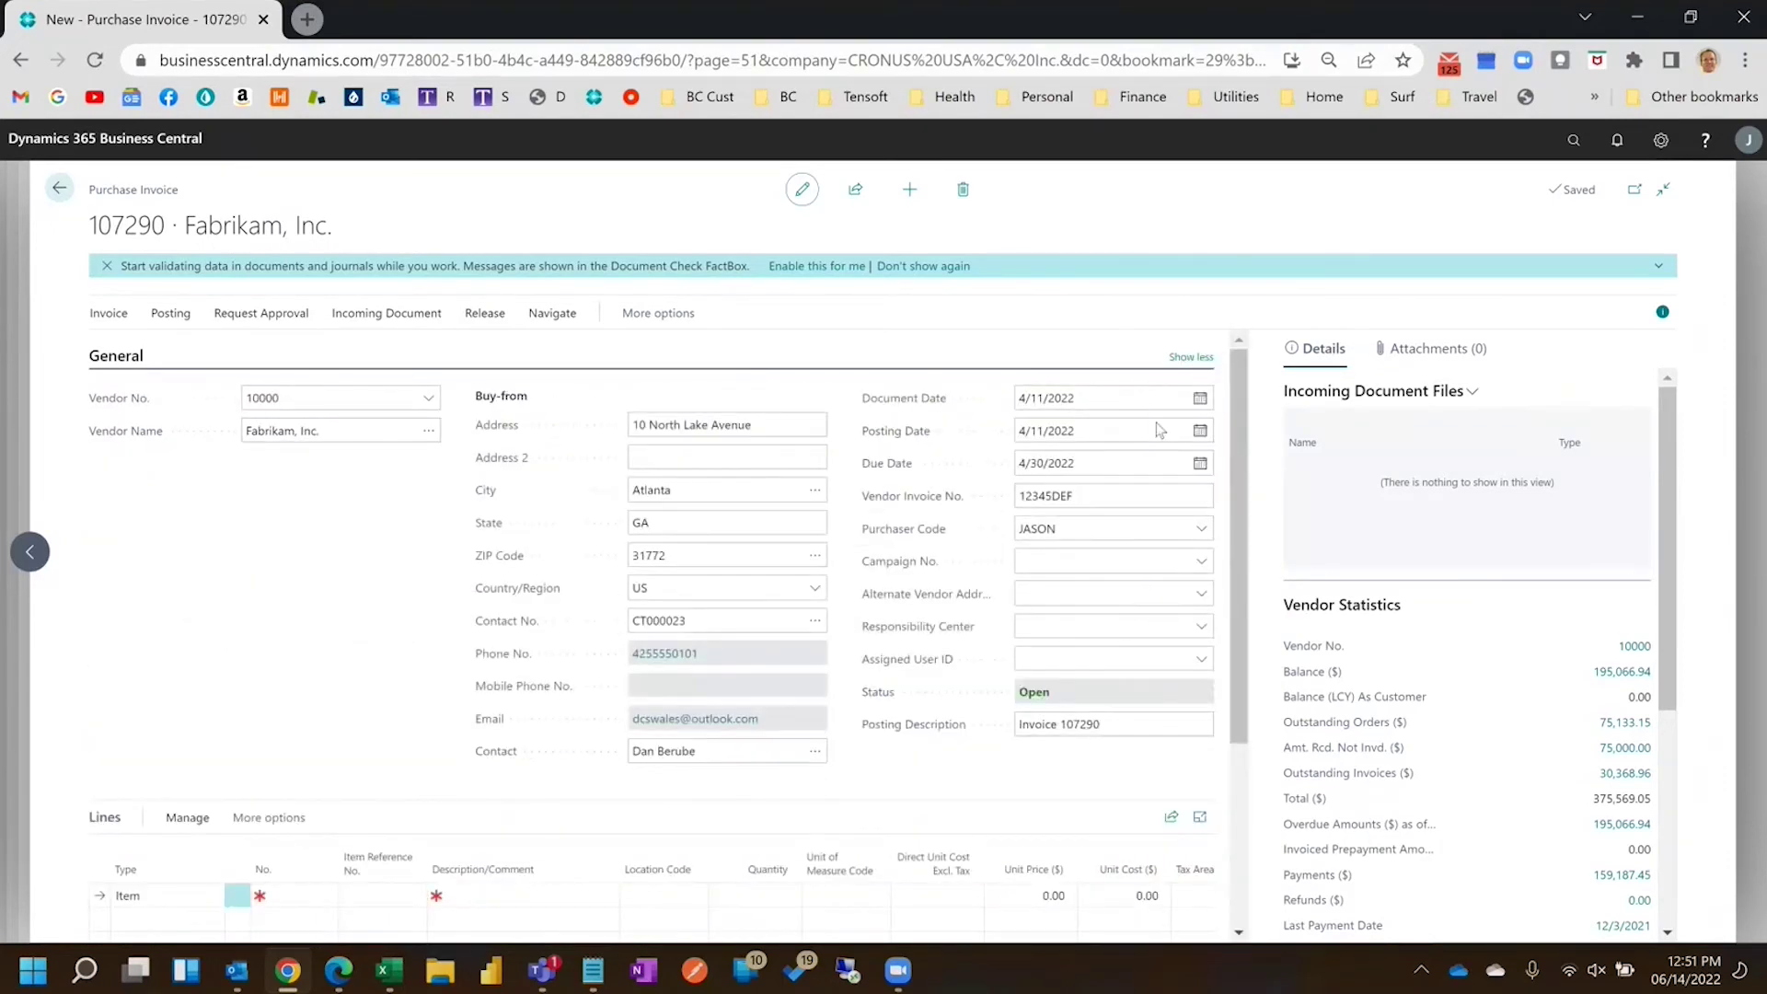
{"action": "left_click", "coordinate": [1200, 529]}
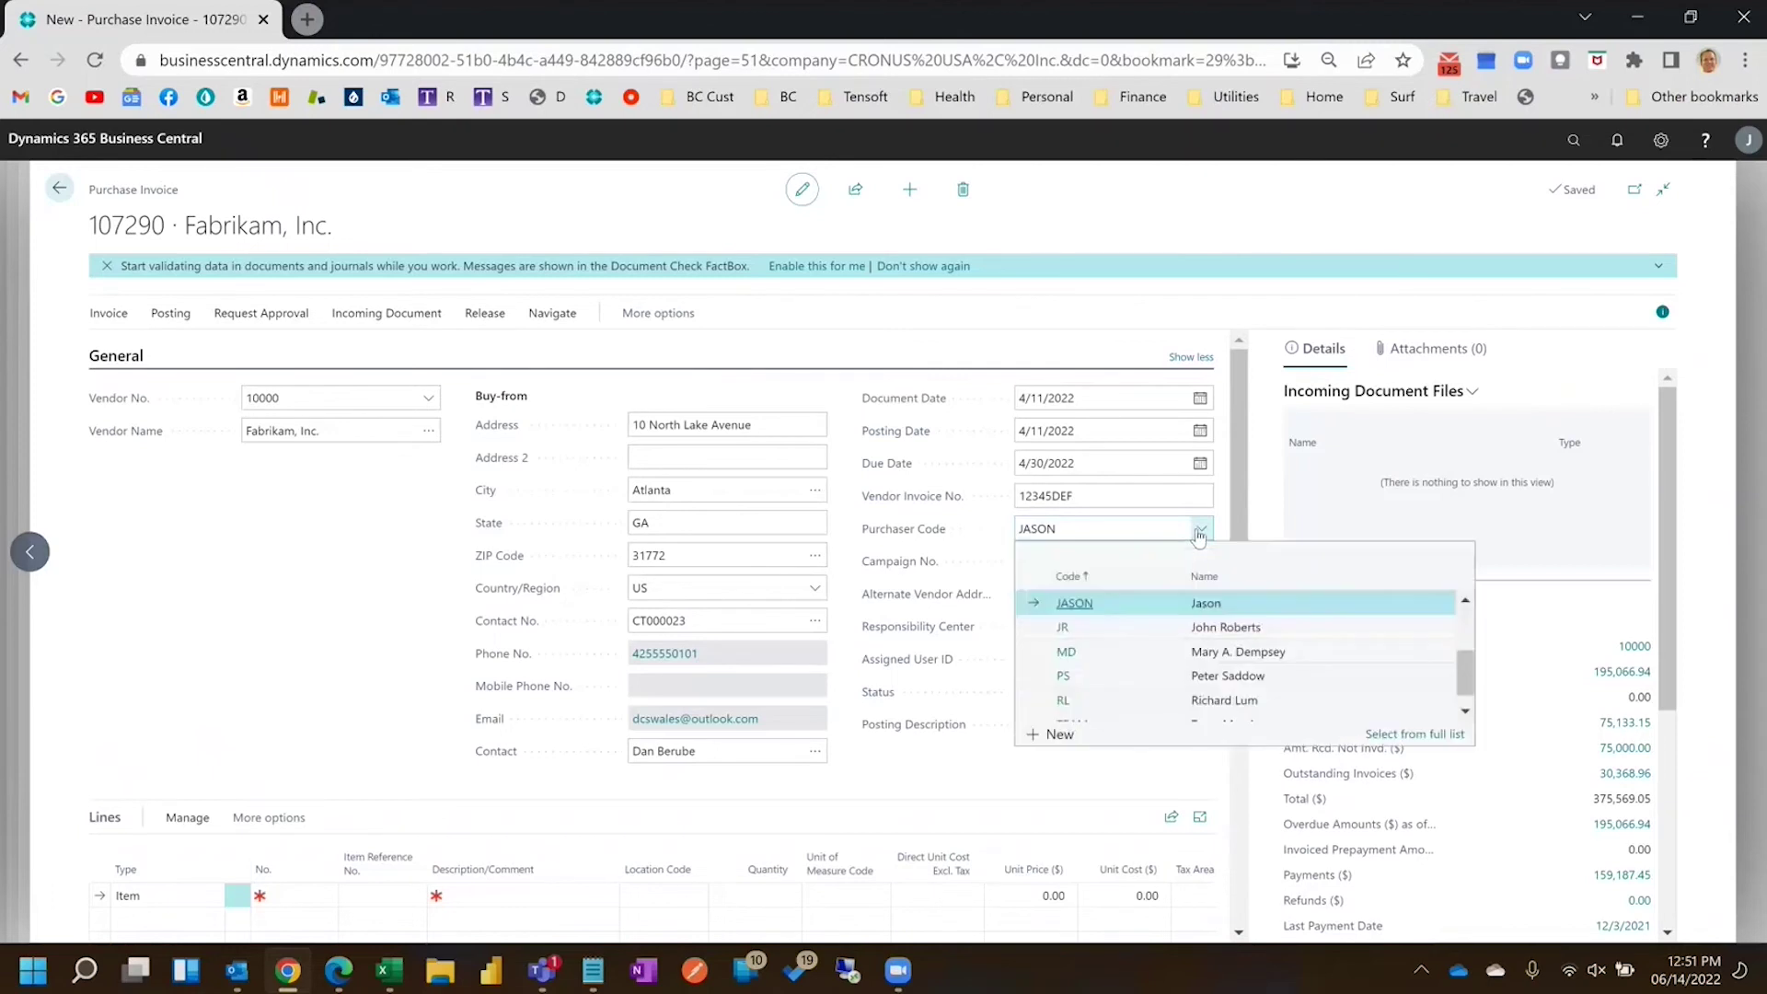
{"action": "left_click", "coordinate": [1126, 649]}
{"action": "scroll", "coordinate": [202, 615], "scroll_direction": "down", "scroll_amount": 1}
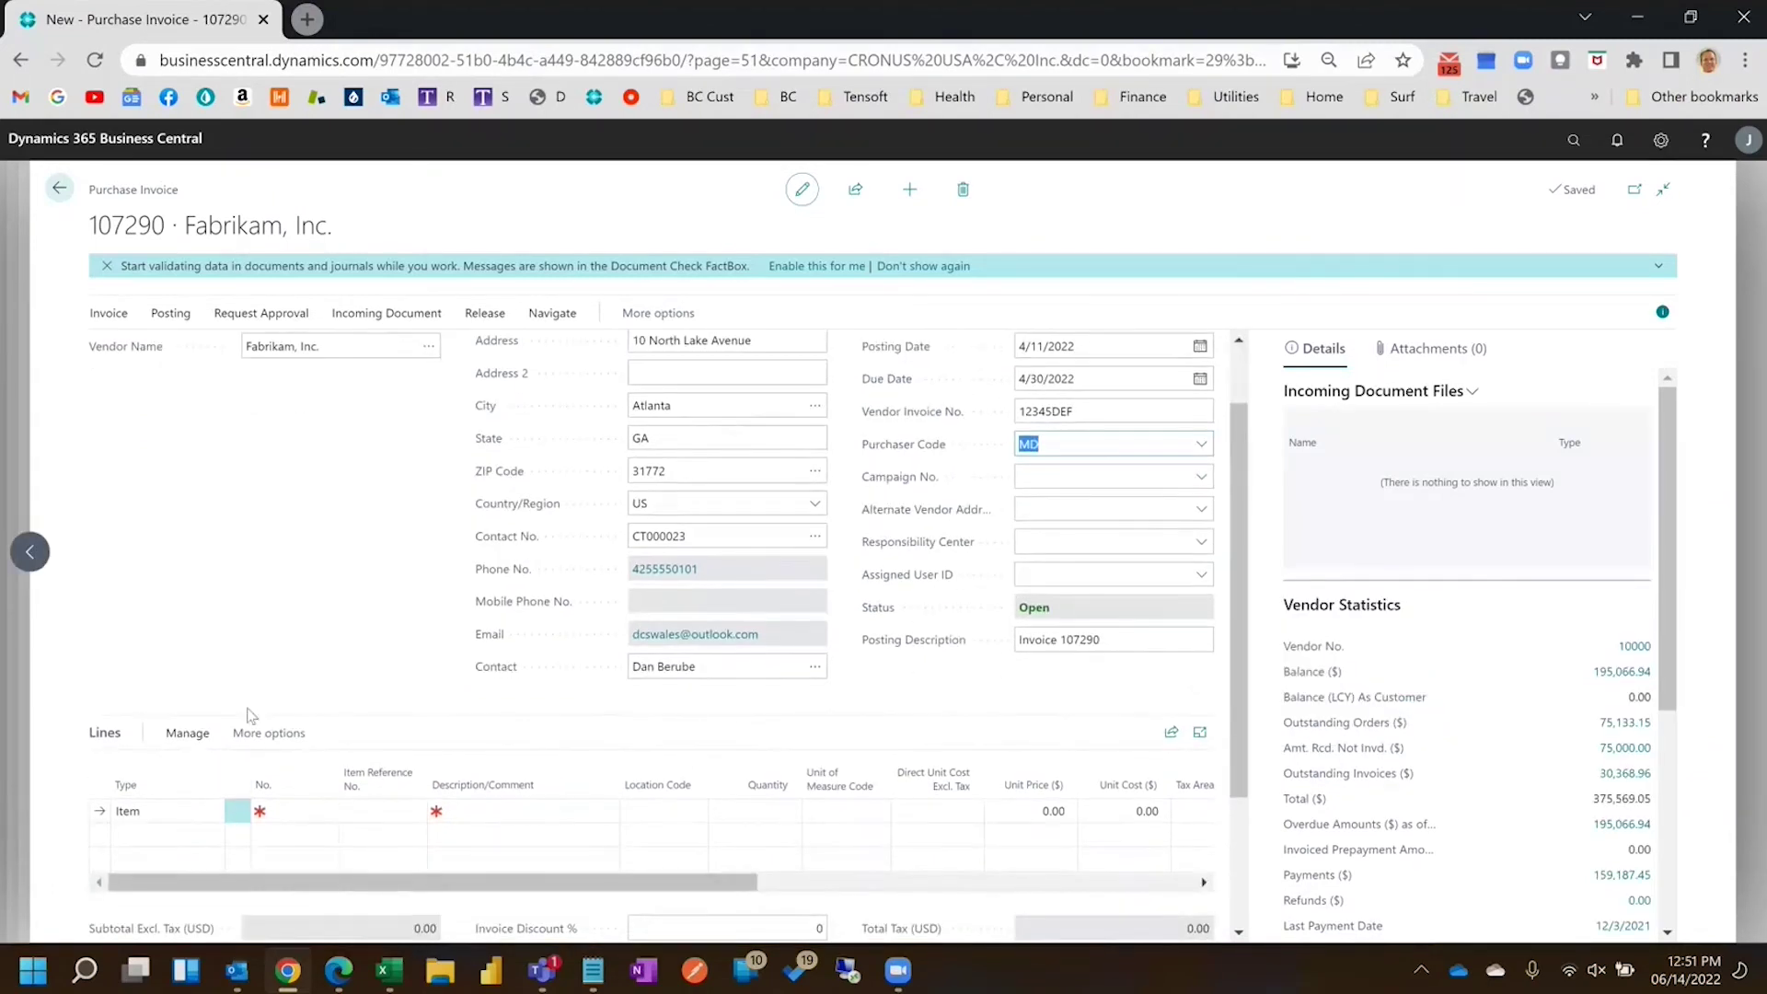
{"action": "left_click", "coordinate": [198, 736]}
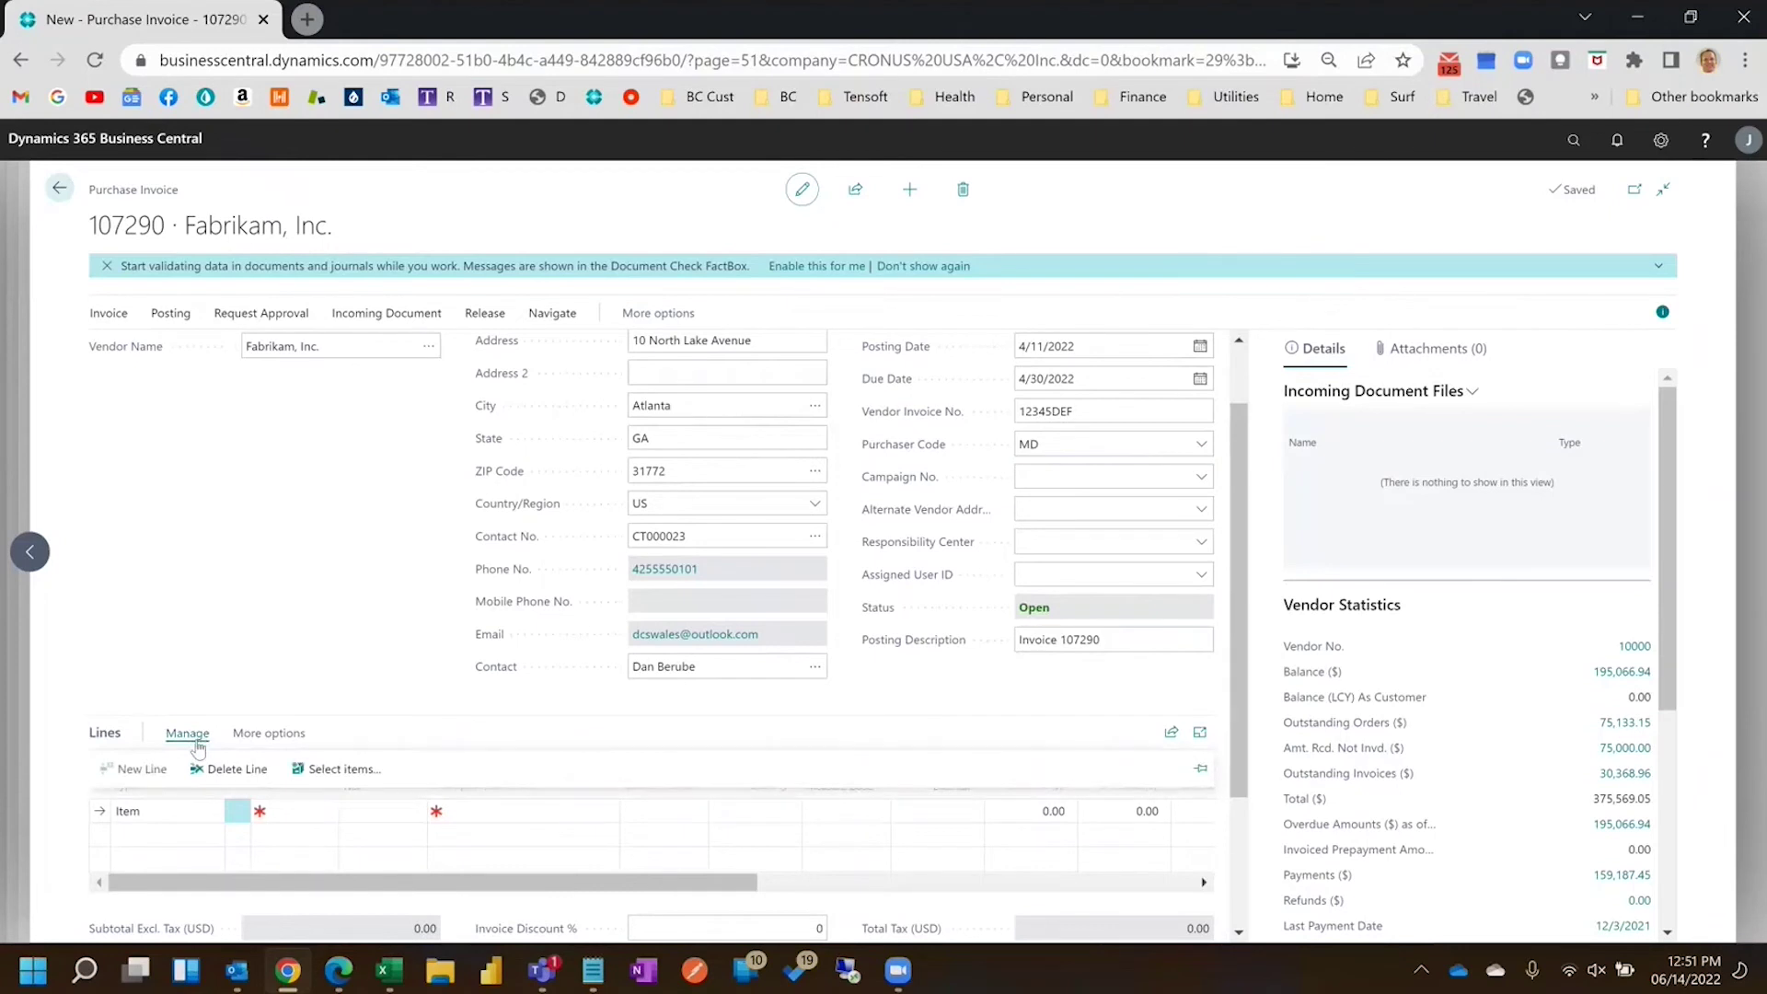
Use Get Receipt Lines to add receipt 107255's Prepaid Insurance line (15 at 5,000.00)
{"action": "left_click", "coordinate": [254, 736]}
{"action": "left_click", "coordinate": [244, 734]}
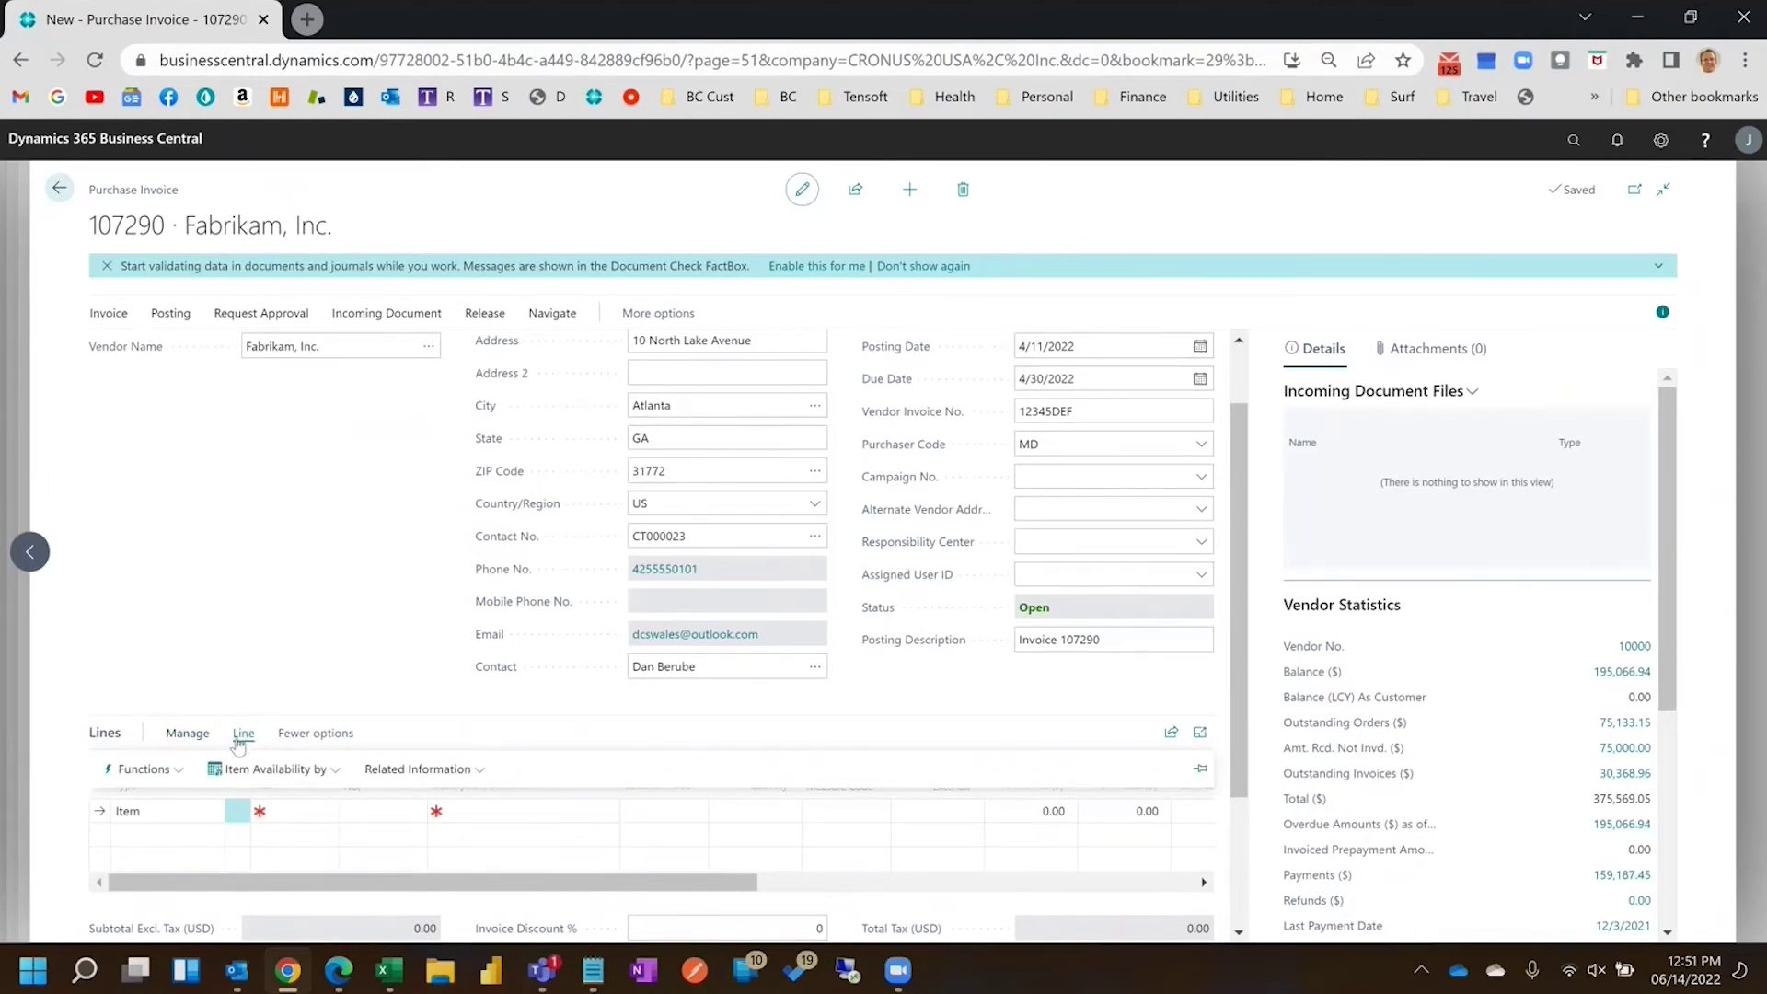
{"action": "left_click", "coordinate": [180, 773]}
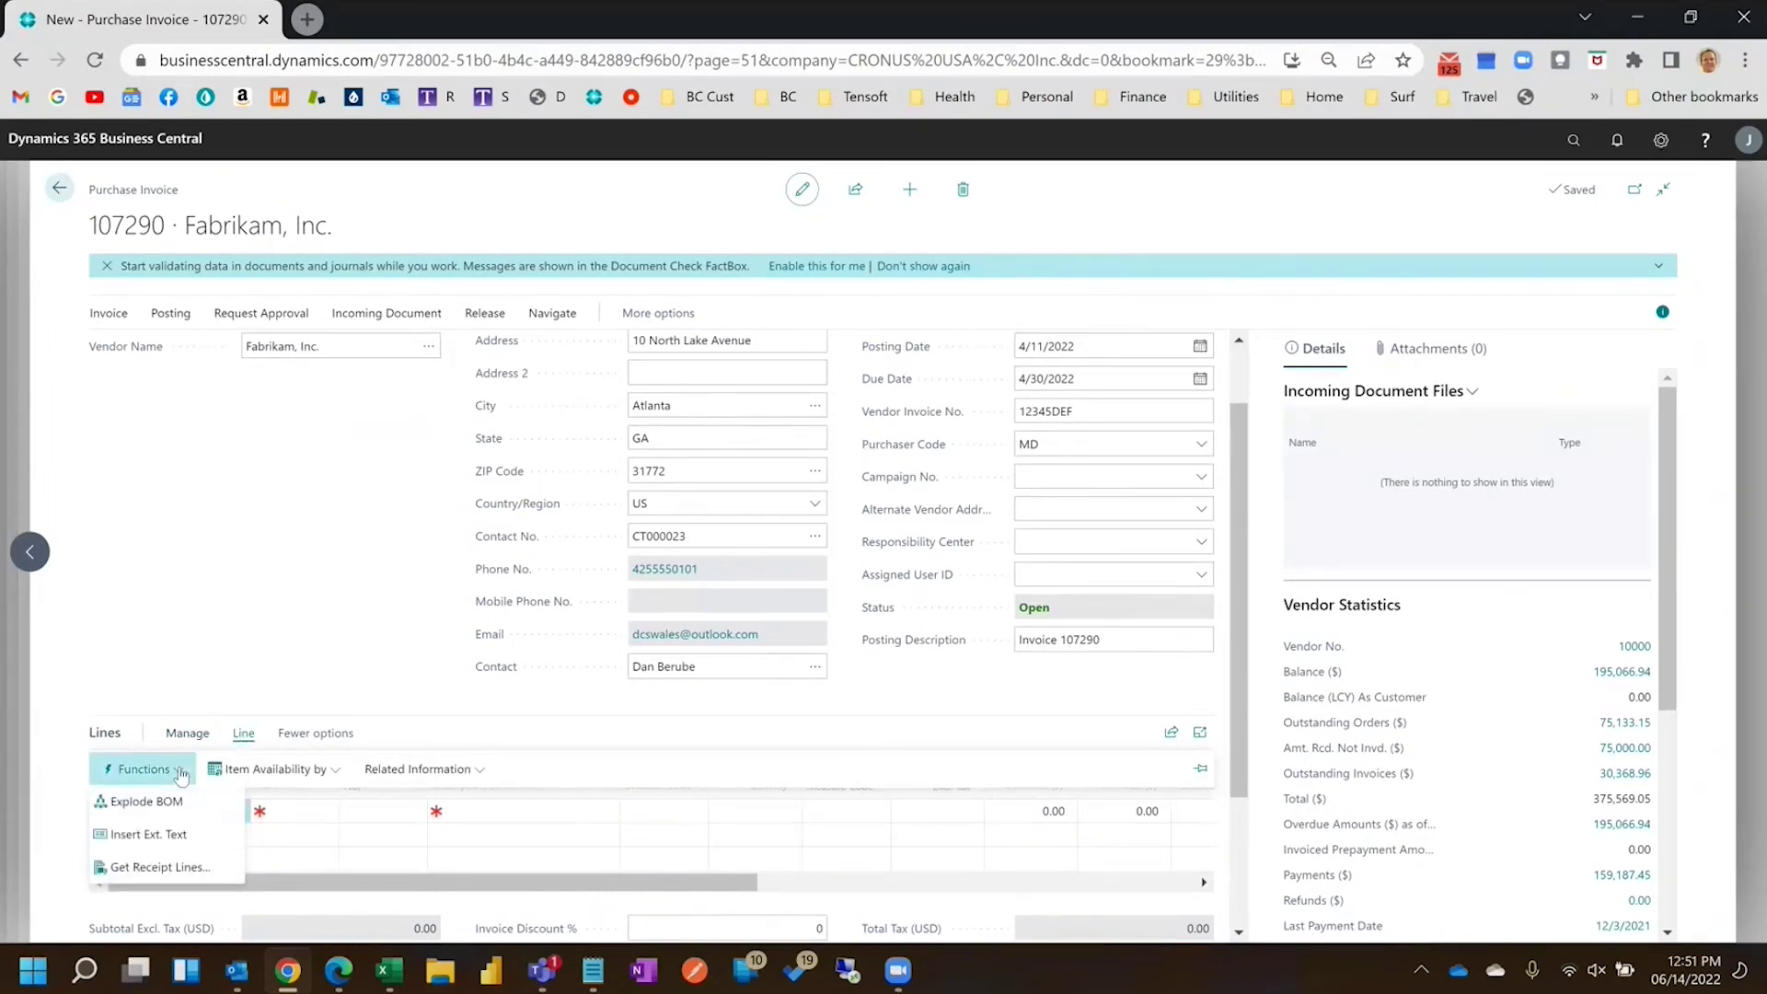
{"action": "left_click", "coordinate": [169, 868]}
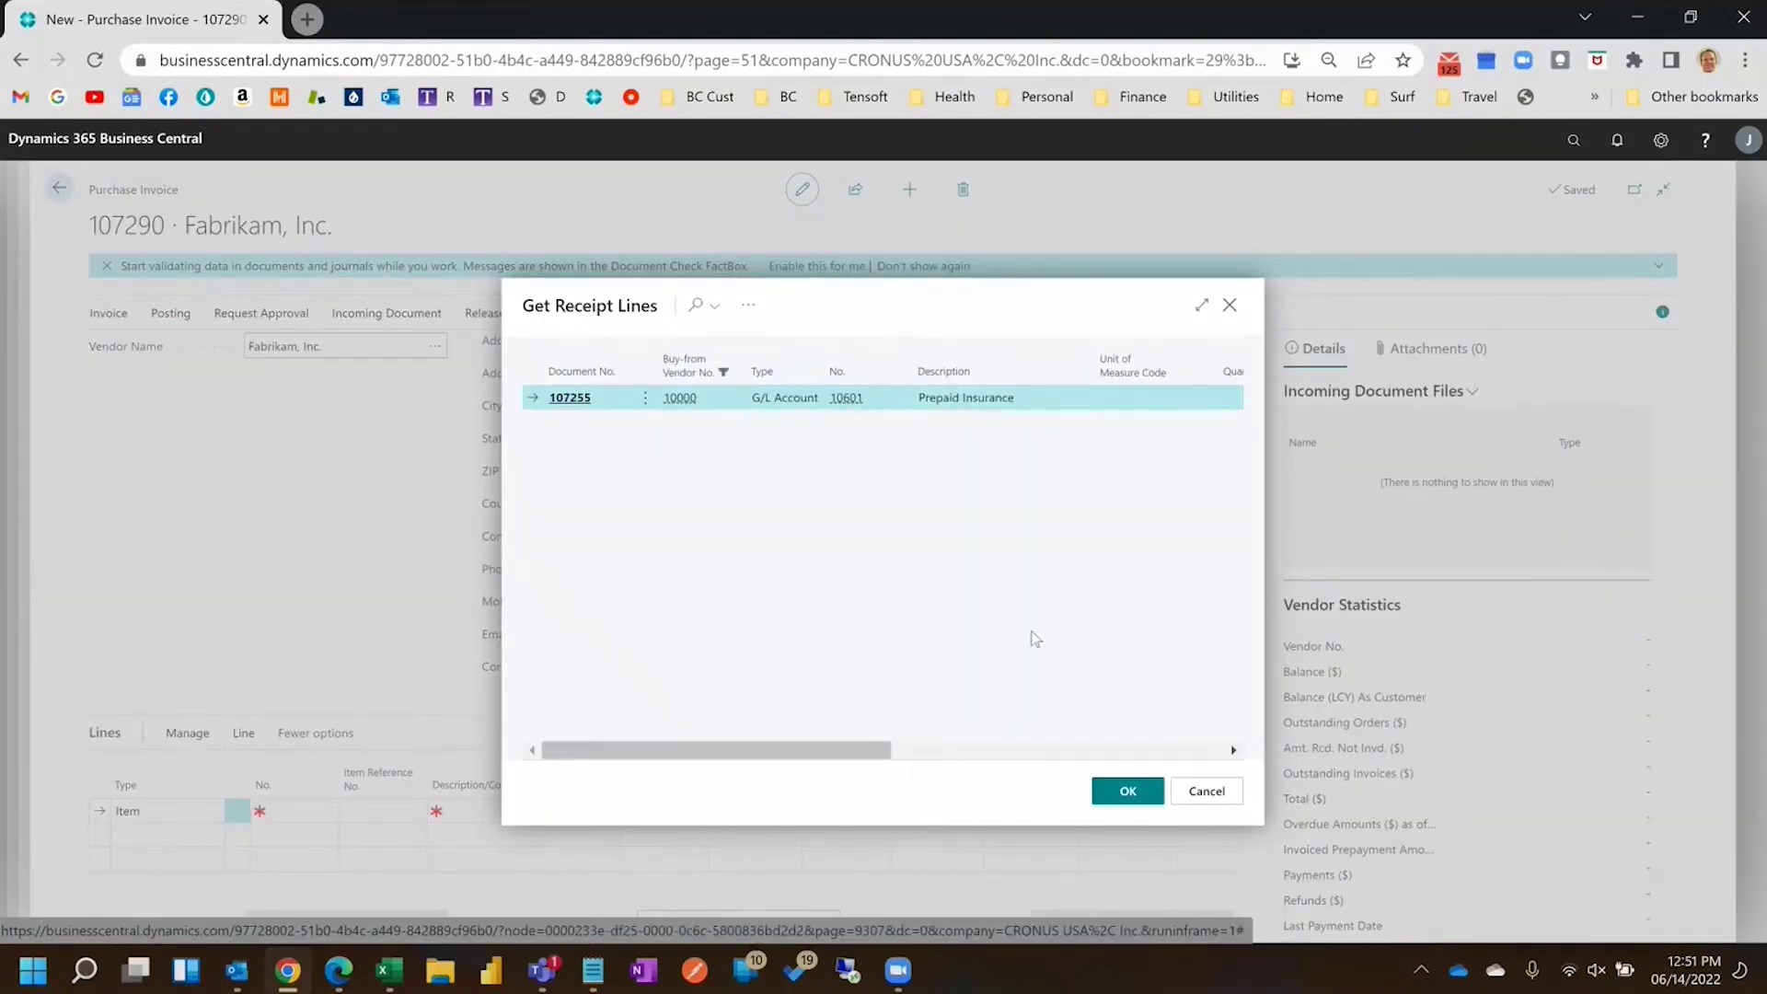
{"action": "left_click", "coordinate": [1131, 790]}
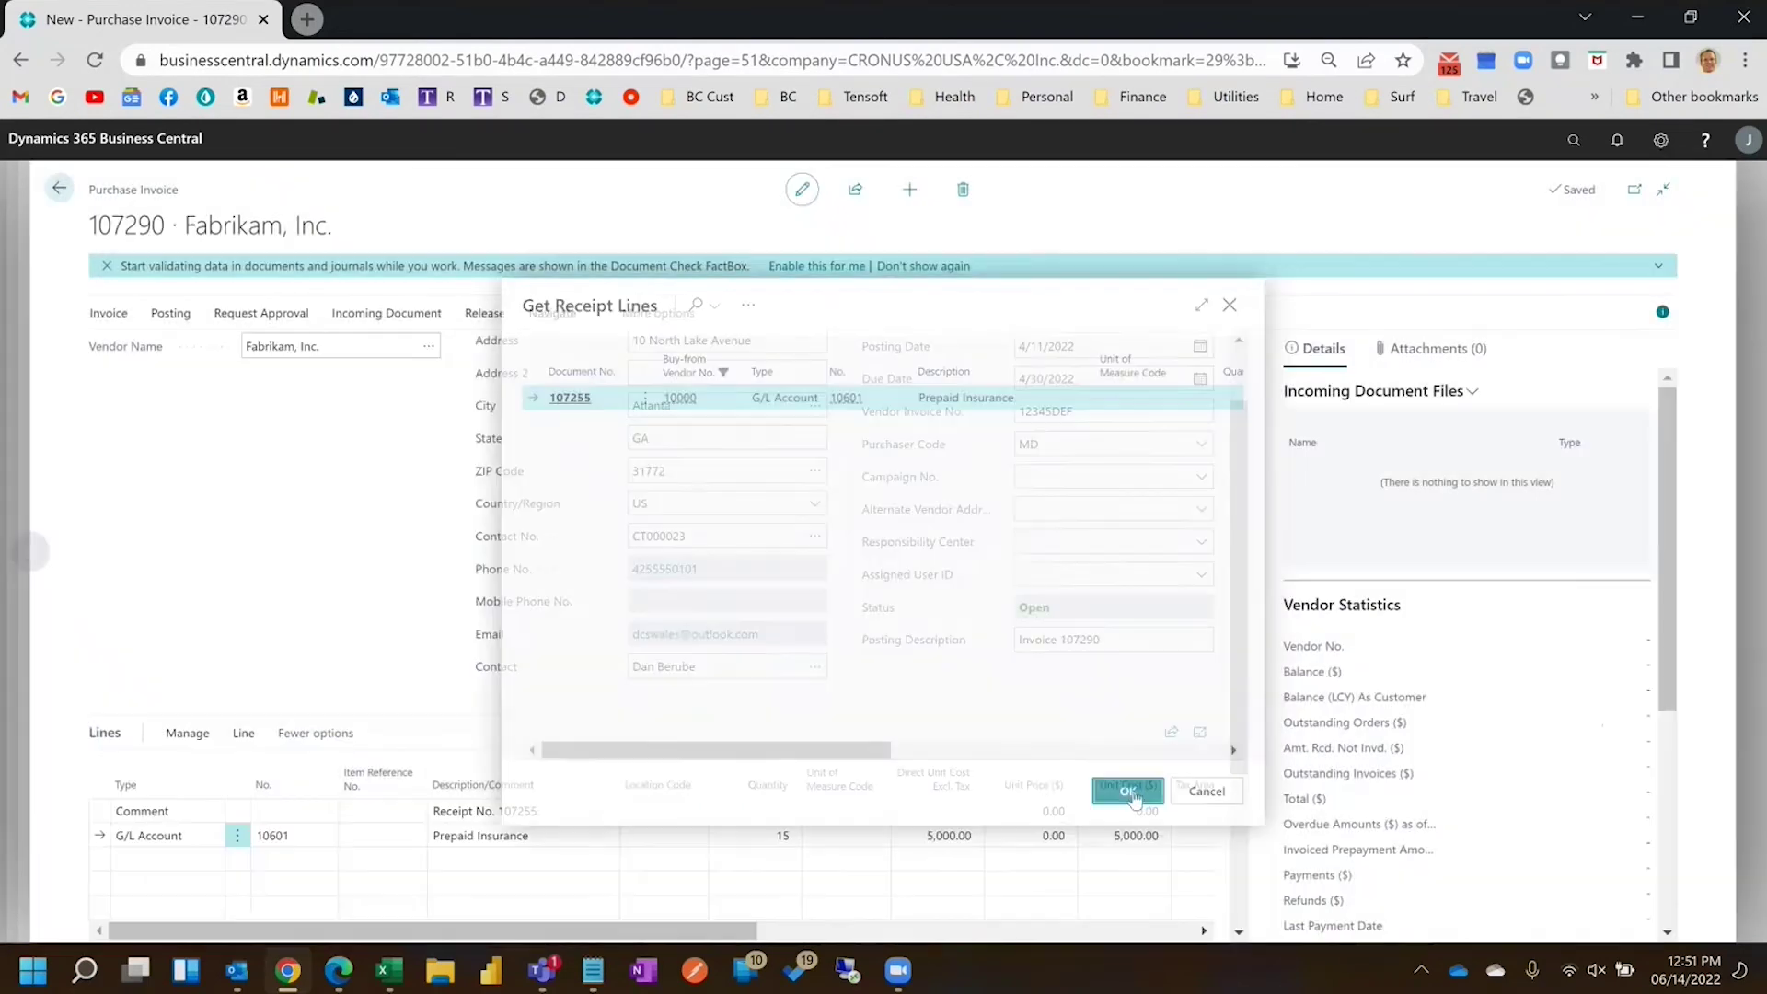
{"action": "left_click", "coordinate": [780, 835]}
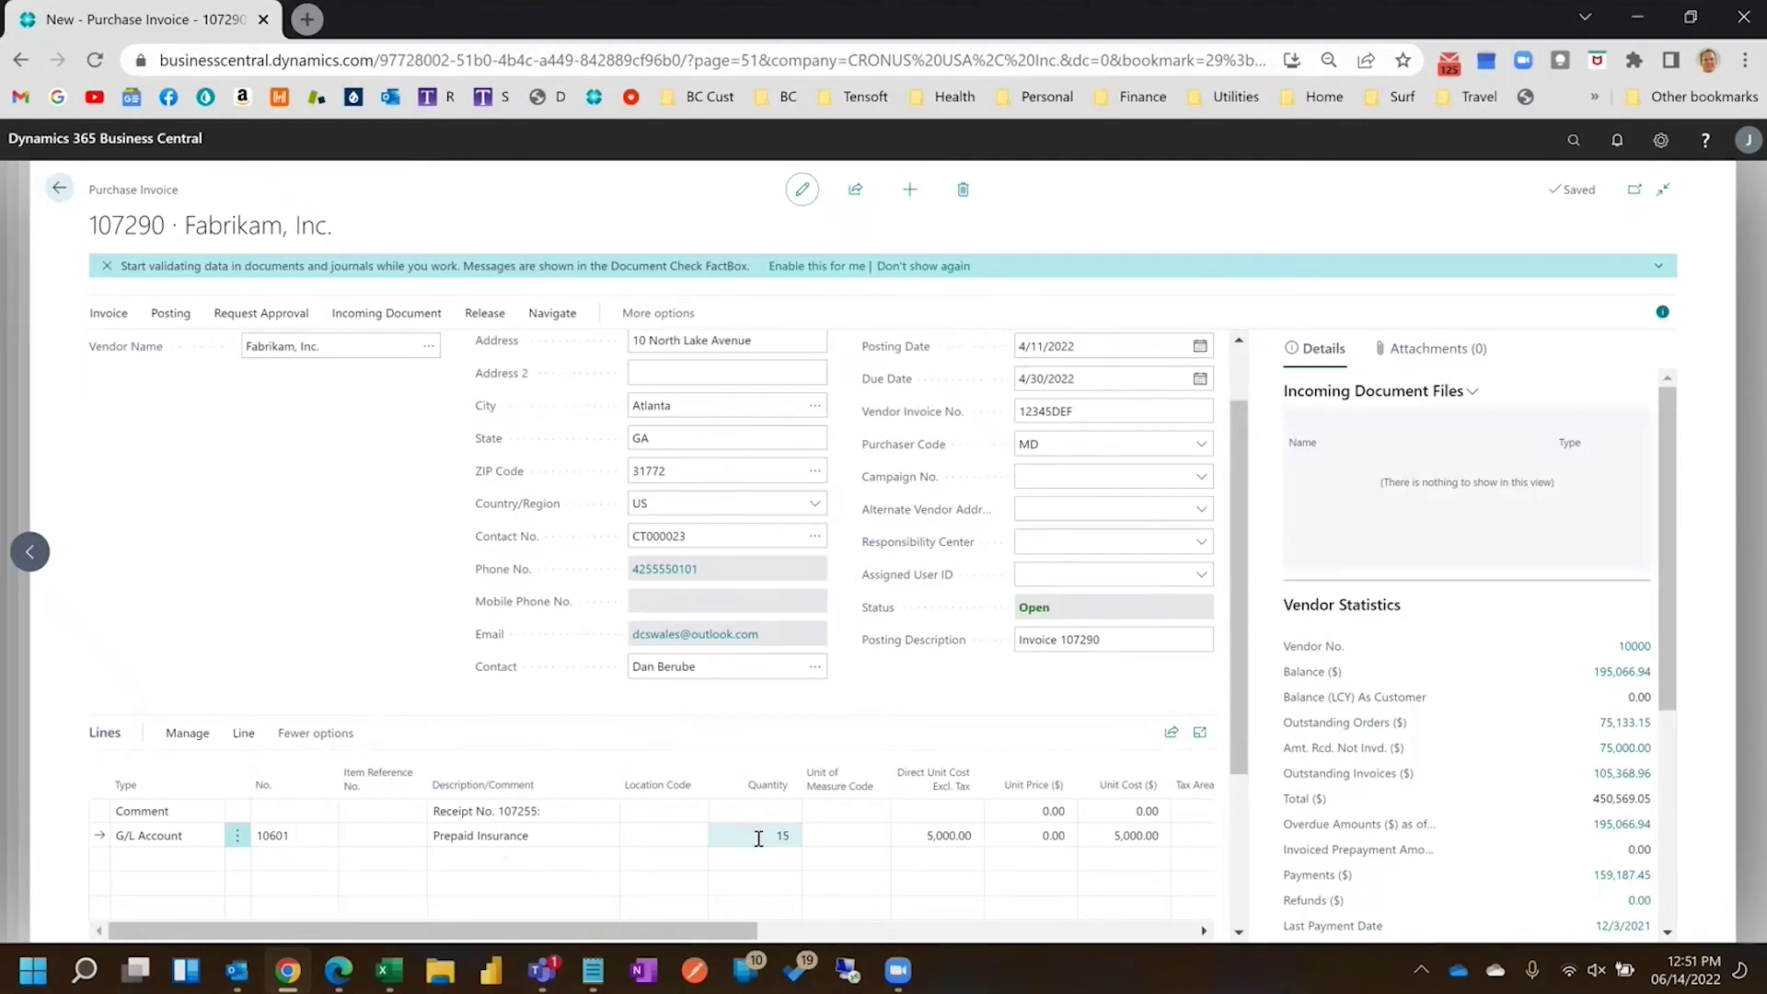
Add a new G/L Account line for account 60500 Processing Fees
{"action": "left_click", "coordinate": [174, 859]}
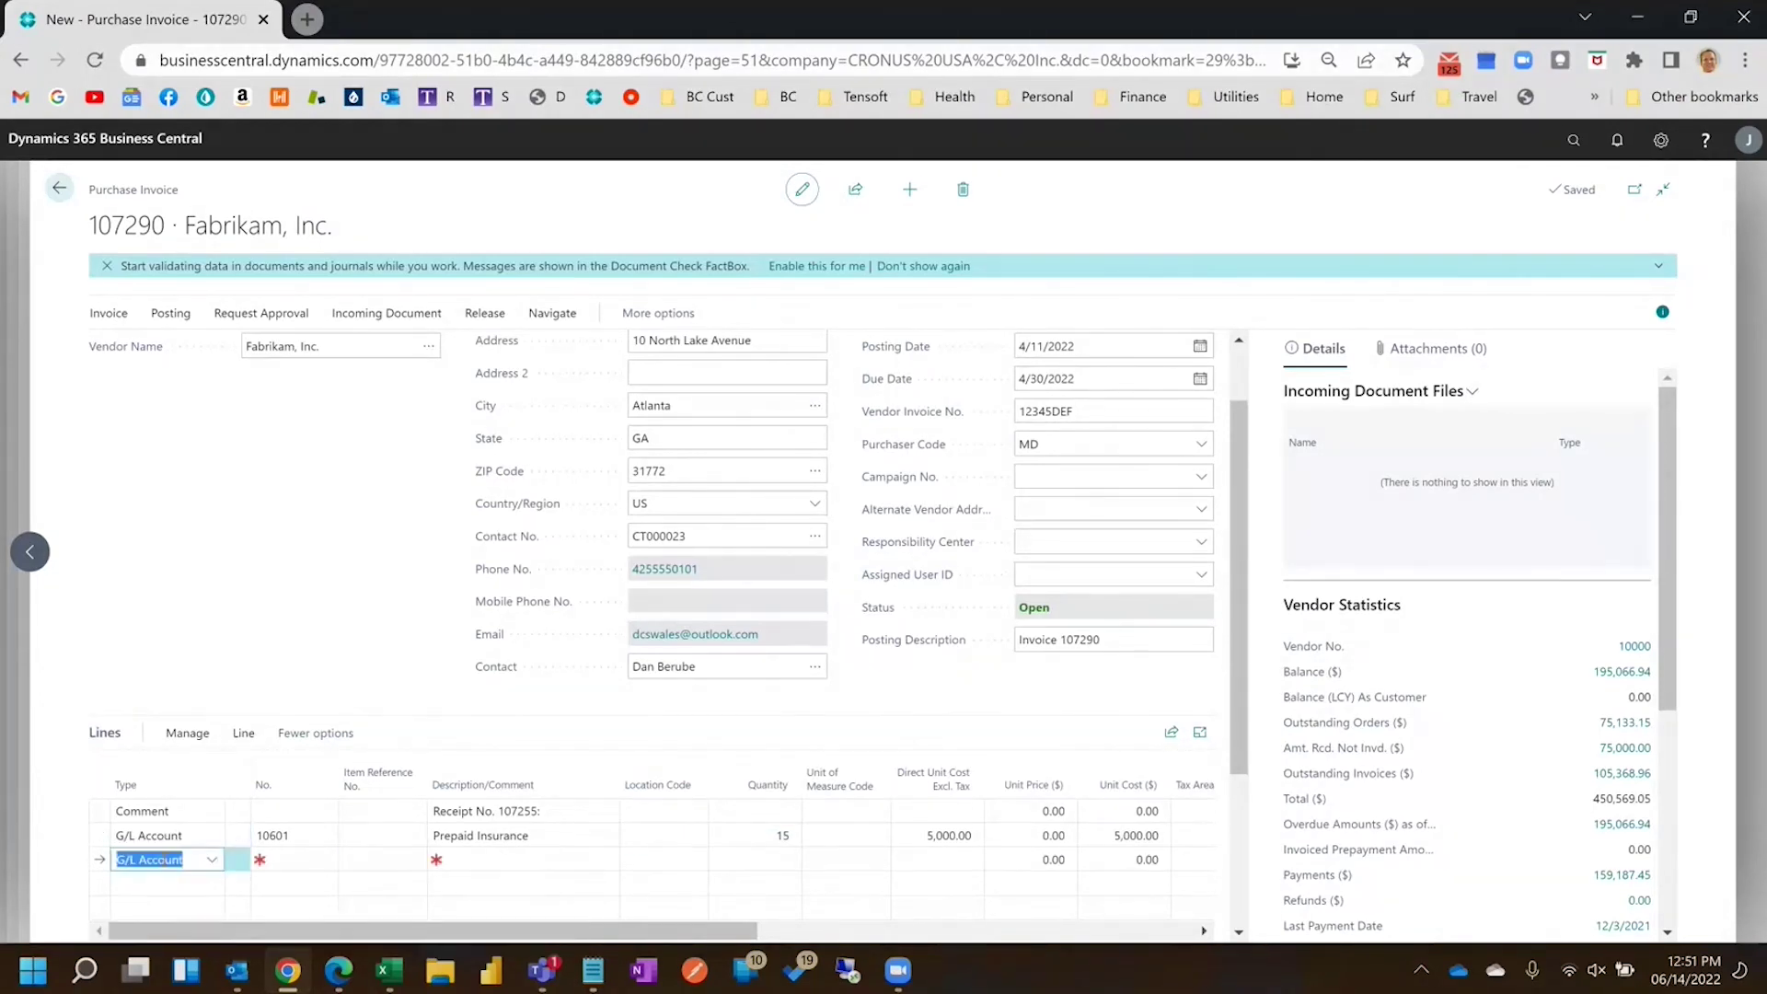
{"action": "left_click", "coordinate": [267, 858]}
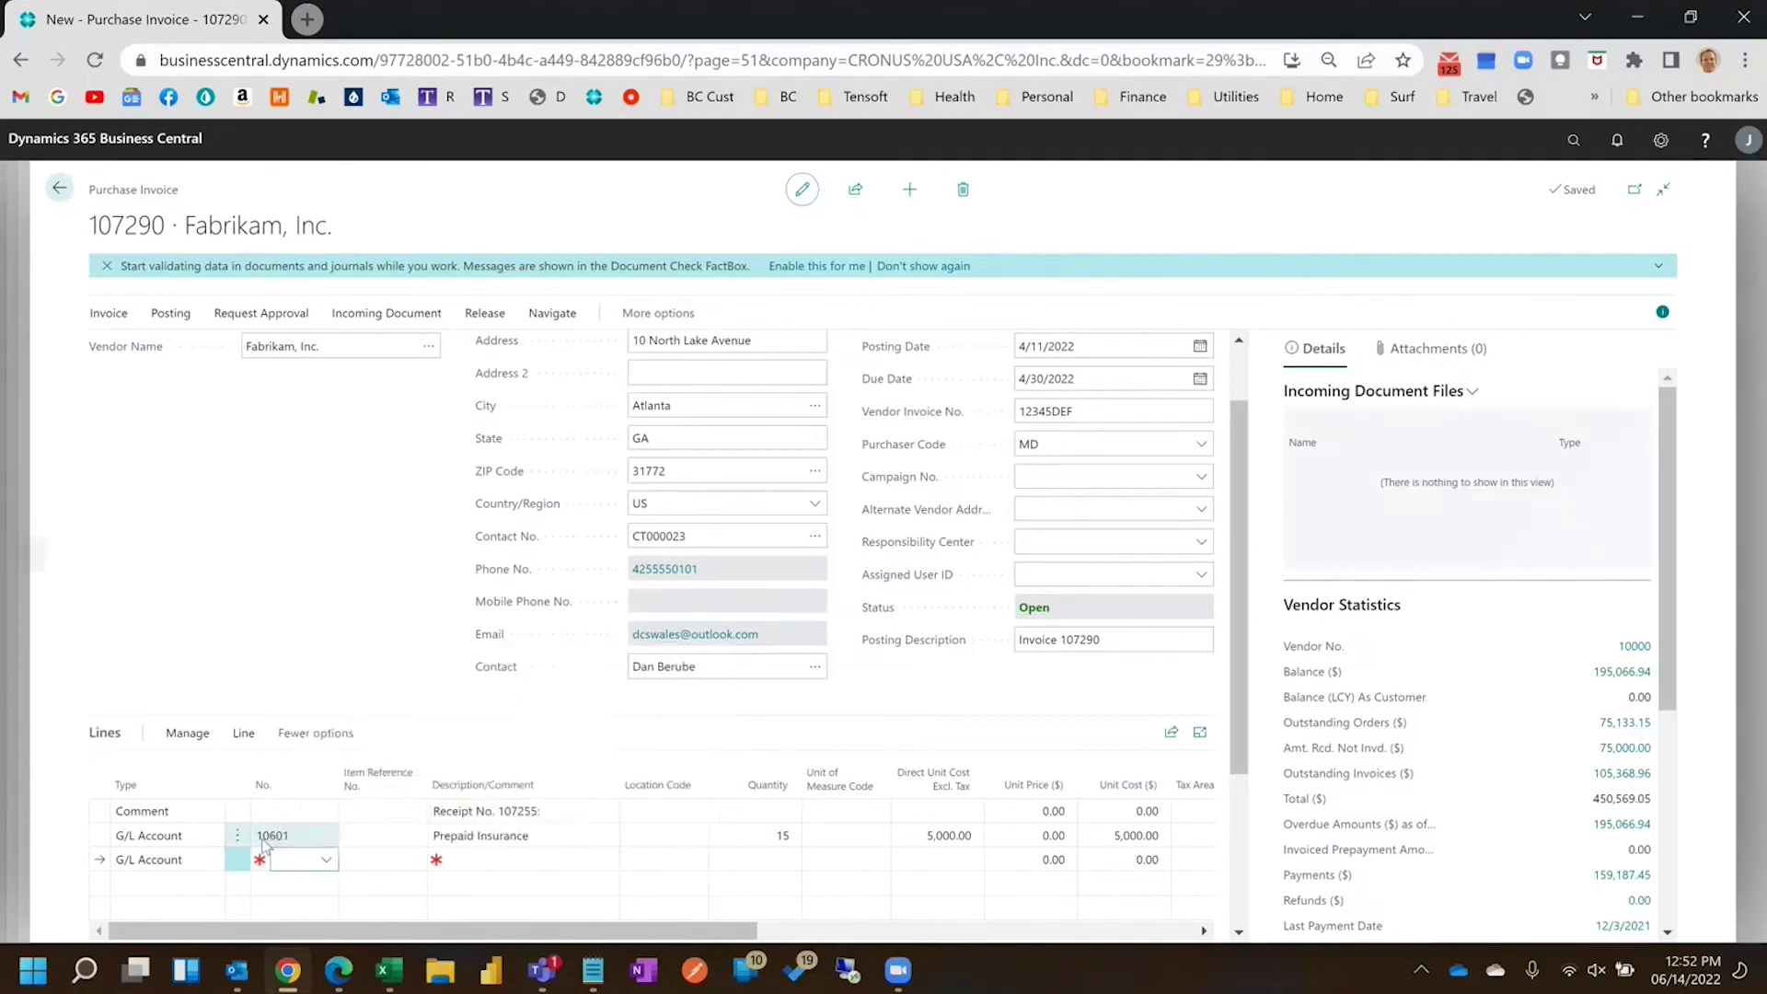
{"action": "key", "text": "Escape"}
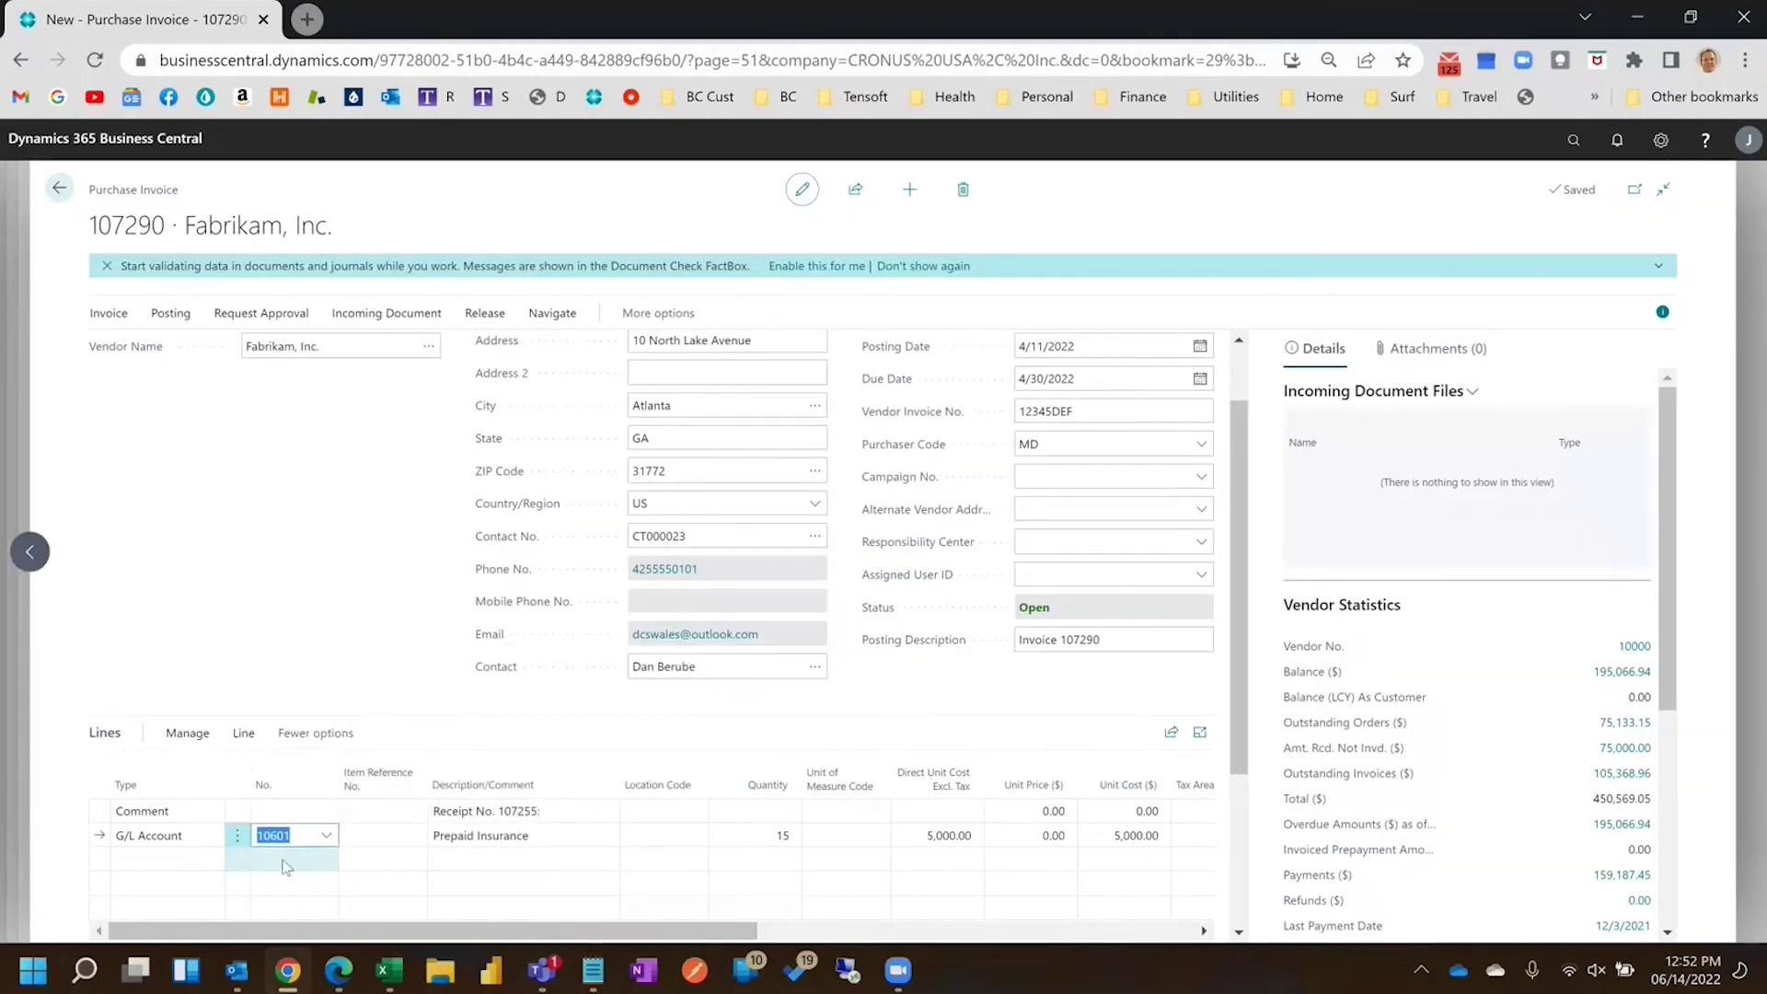
{"action": "left_click", "coordinate": [282, 861]}
{"action": "type", "text": "Te"}
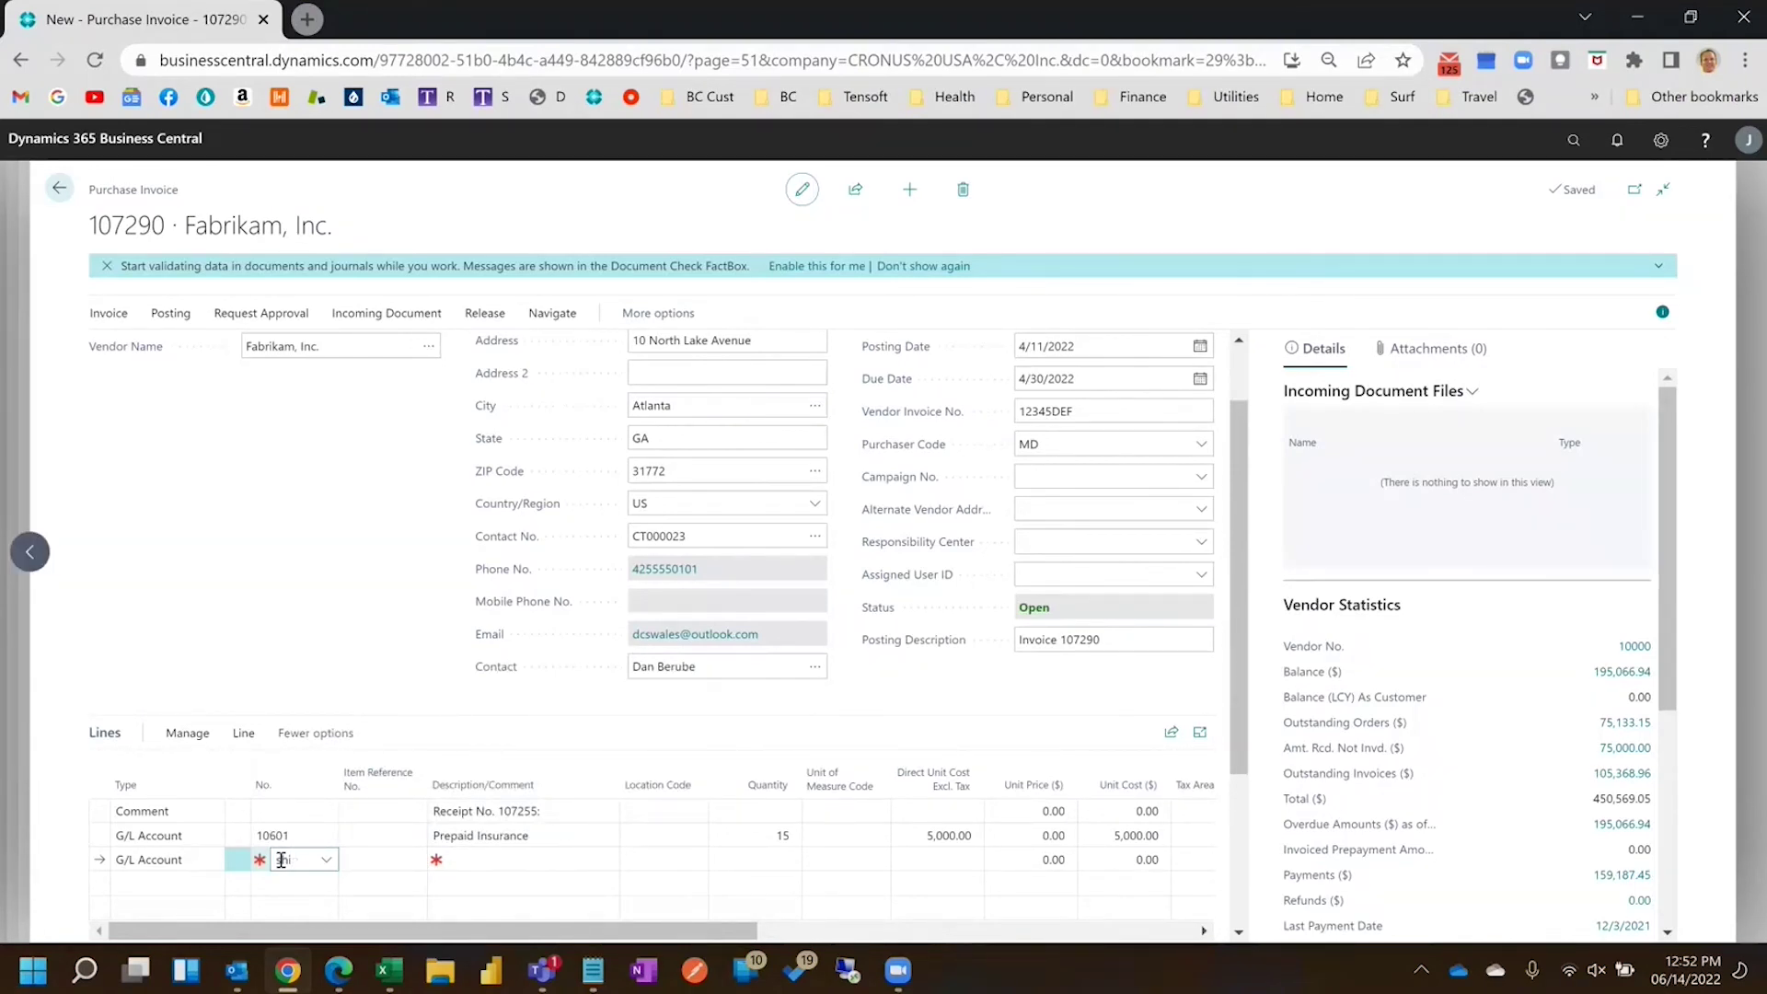
{"action": "left_click", "coordinate": [303, 861]}
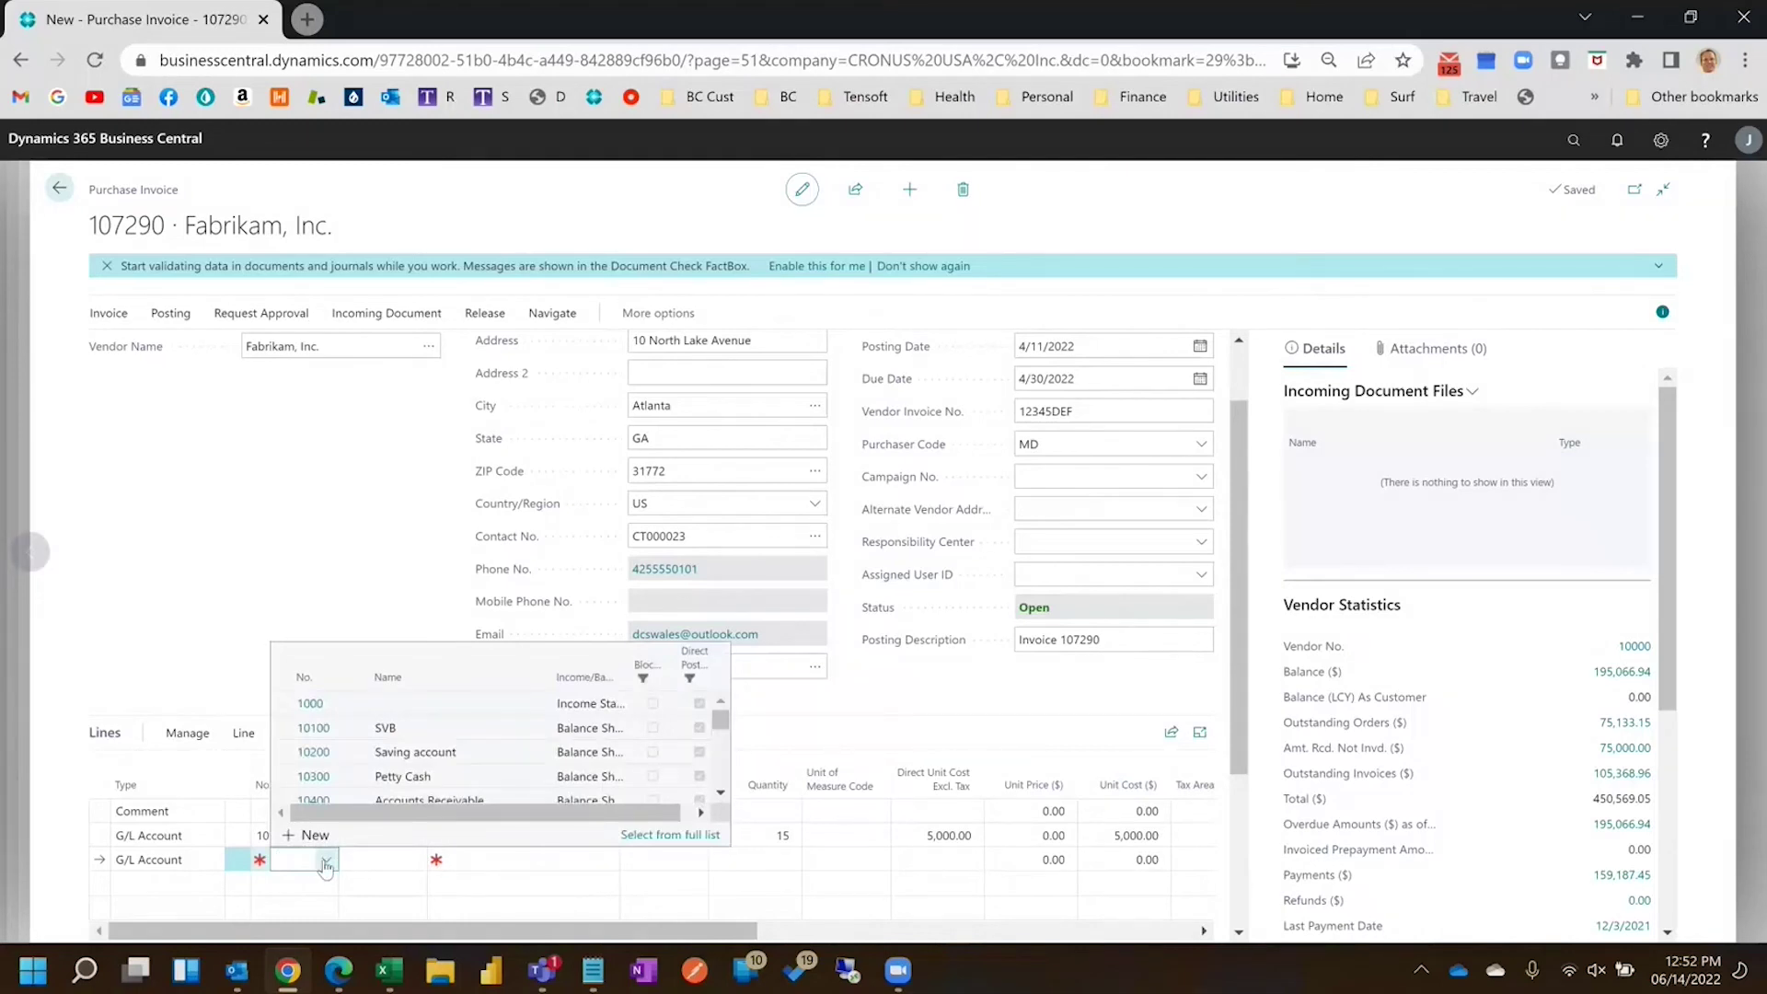
{"action": "scroll", "coordinate": [615, 818], "scroll_direction": "down", "scroll_amount": 2}
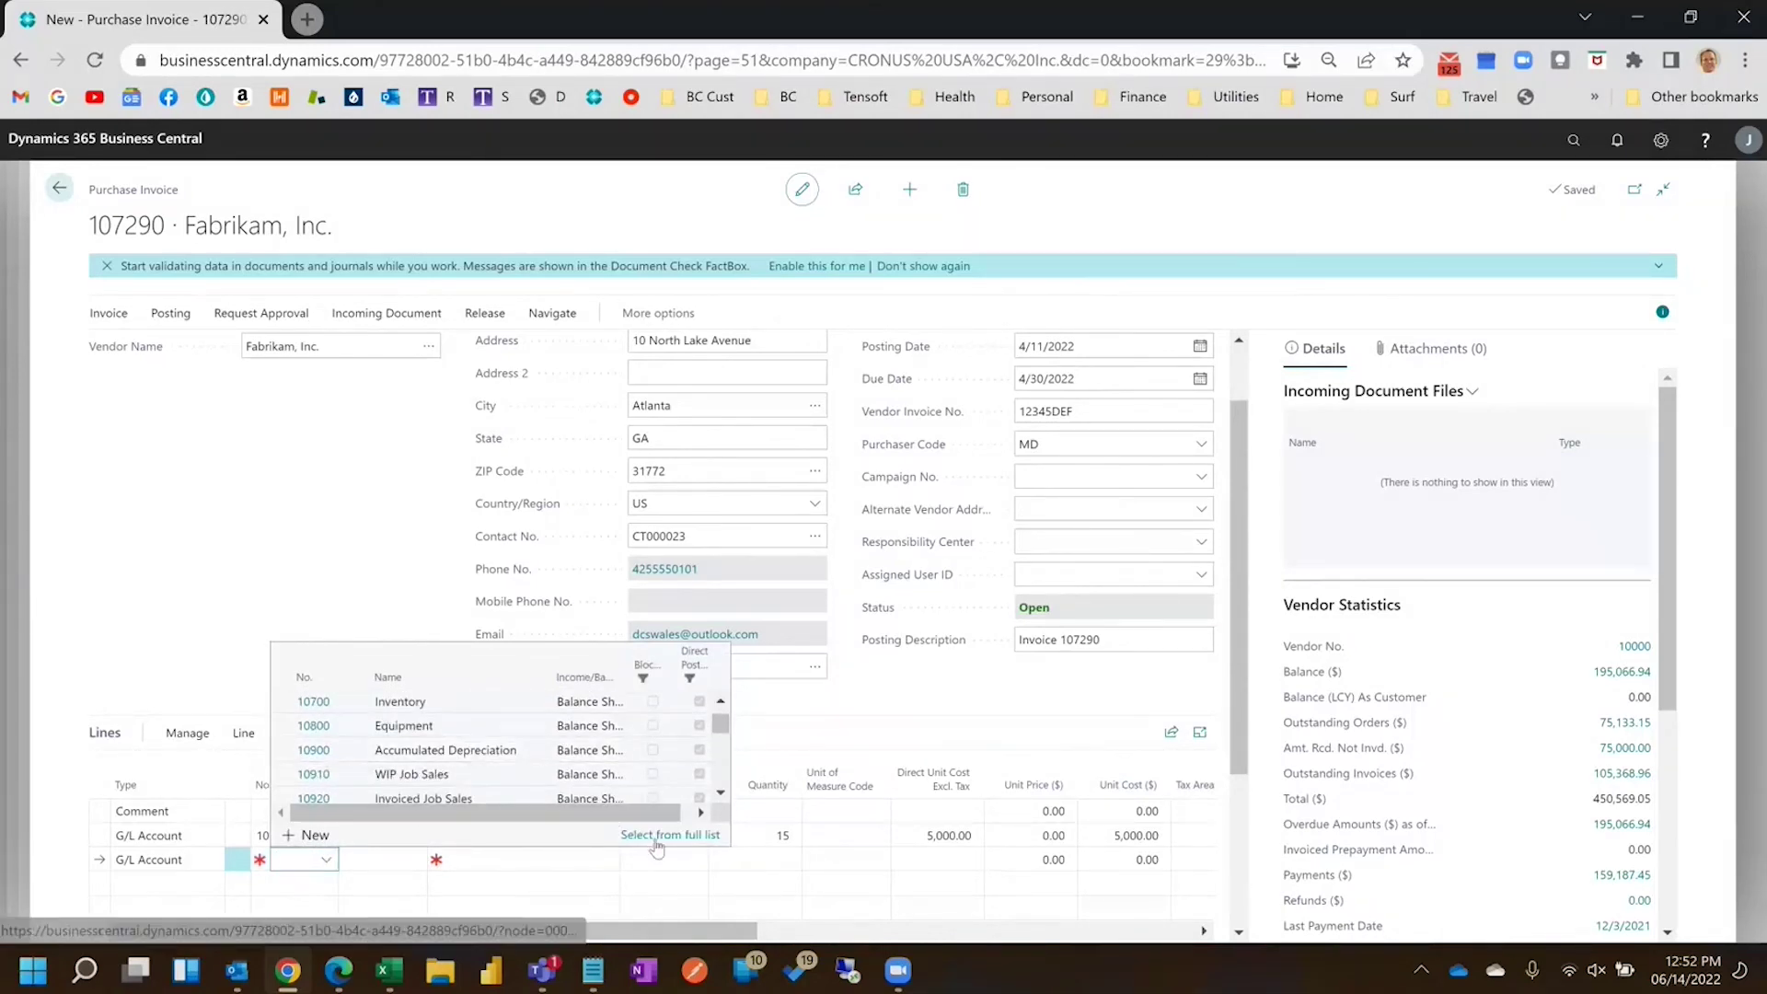
{"action": "scroll", "coordinate": [509, 764], "scroll_direction": "down", "scroll_amount": 5}
{"action": "scroll", "coordinate": [509, 762], "scroll_direction": "down", "scroll_amount": 10}
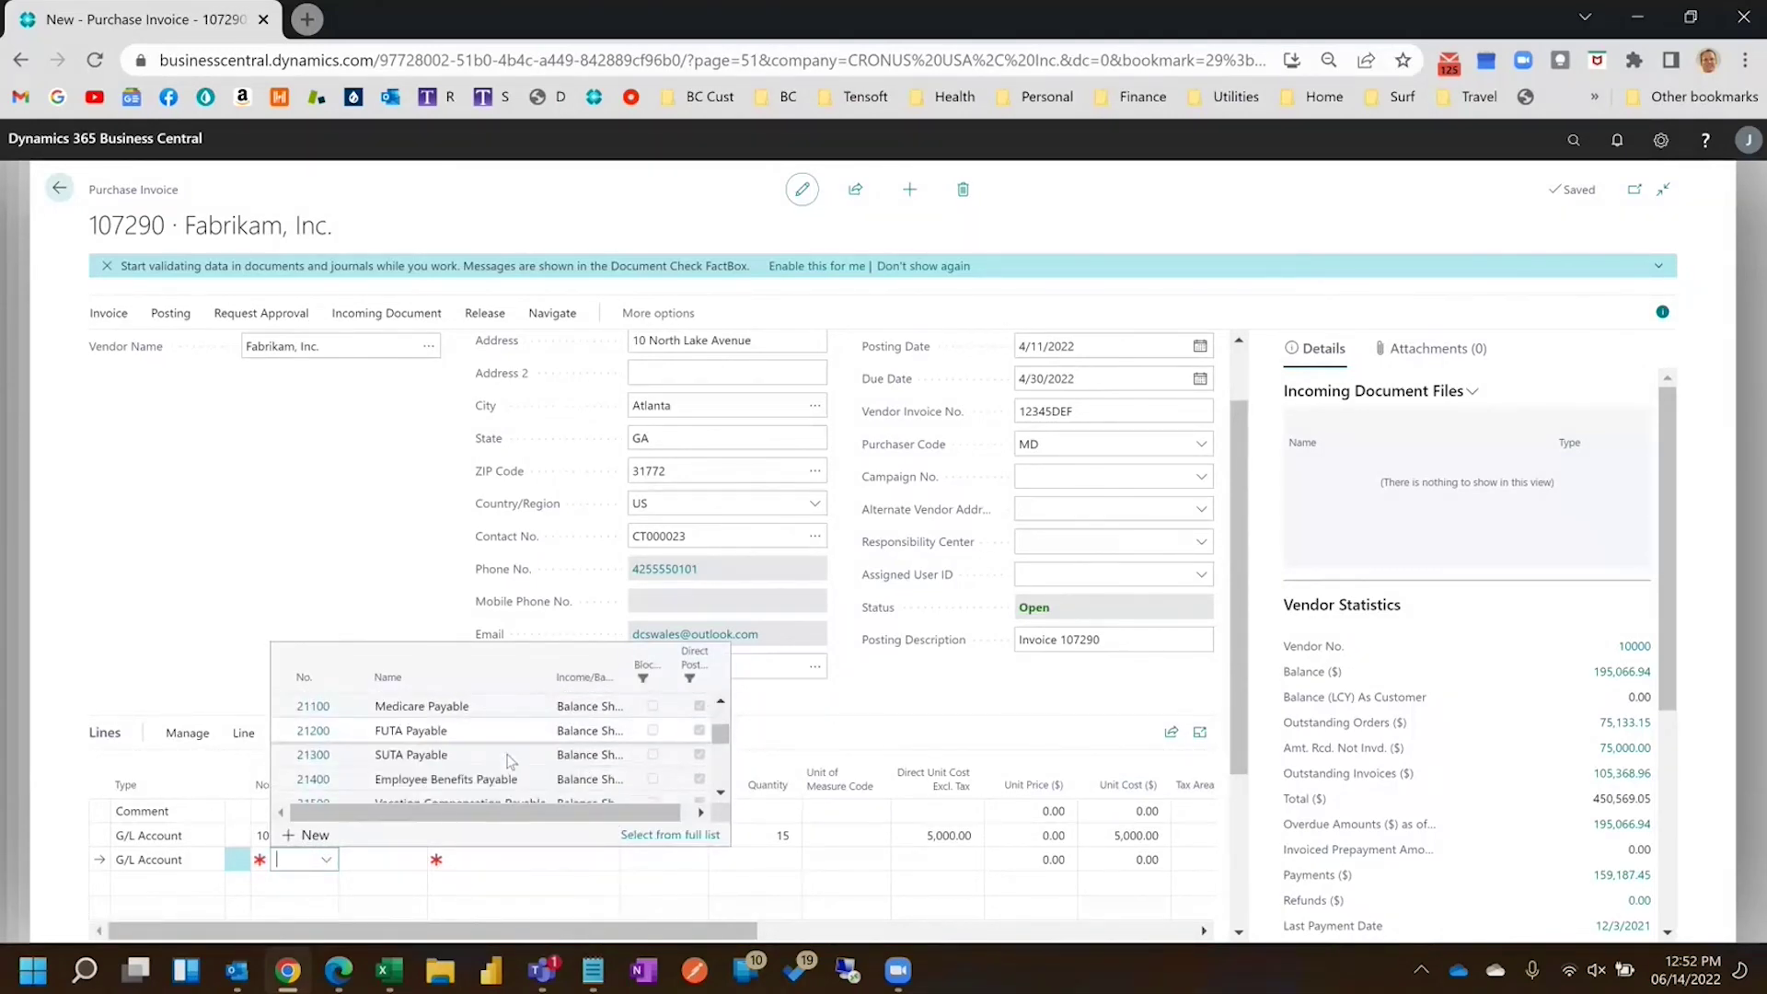
{"action": "scroll", "coordinate": [508, 762], "scroll_direction": "down", "scroll_amount": 8}
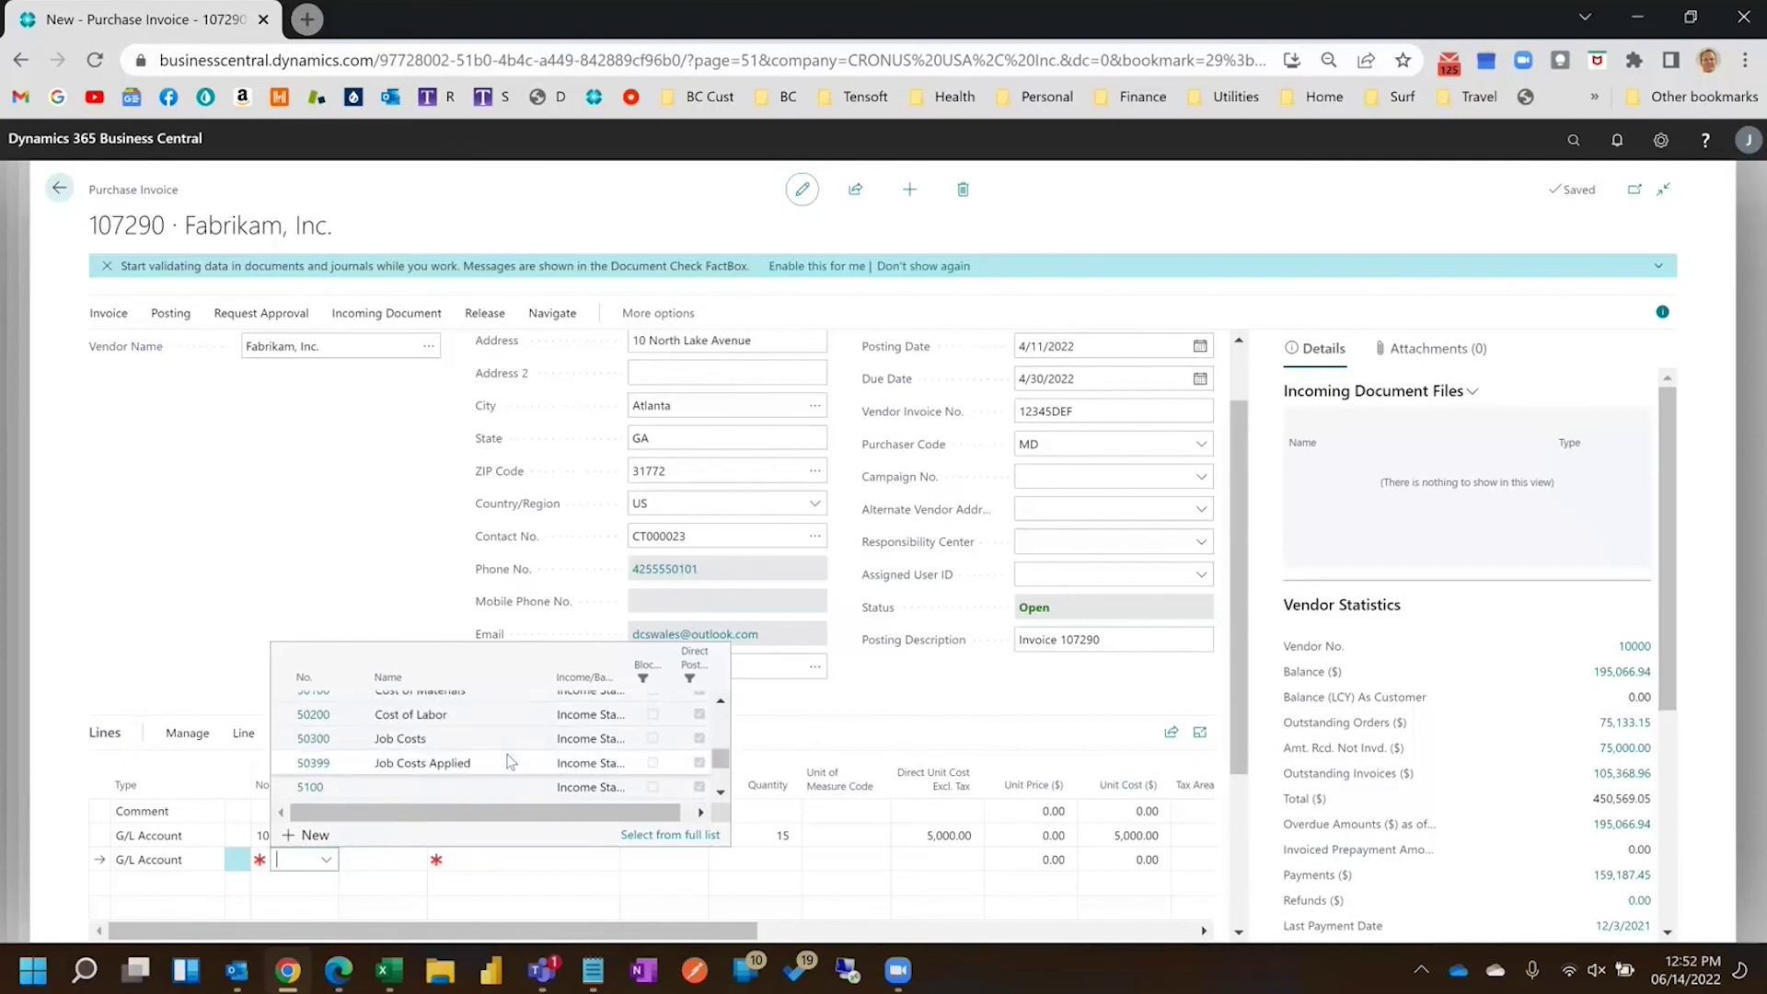
{"action": "scroll", "coordinate": [509, 762], "scroll_direction": "down", "scroll_amount": 4}
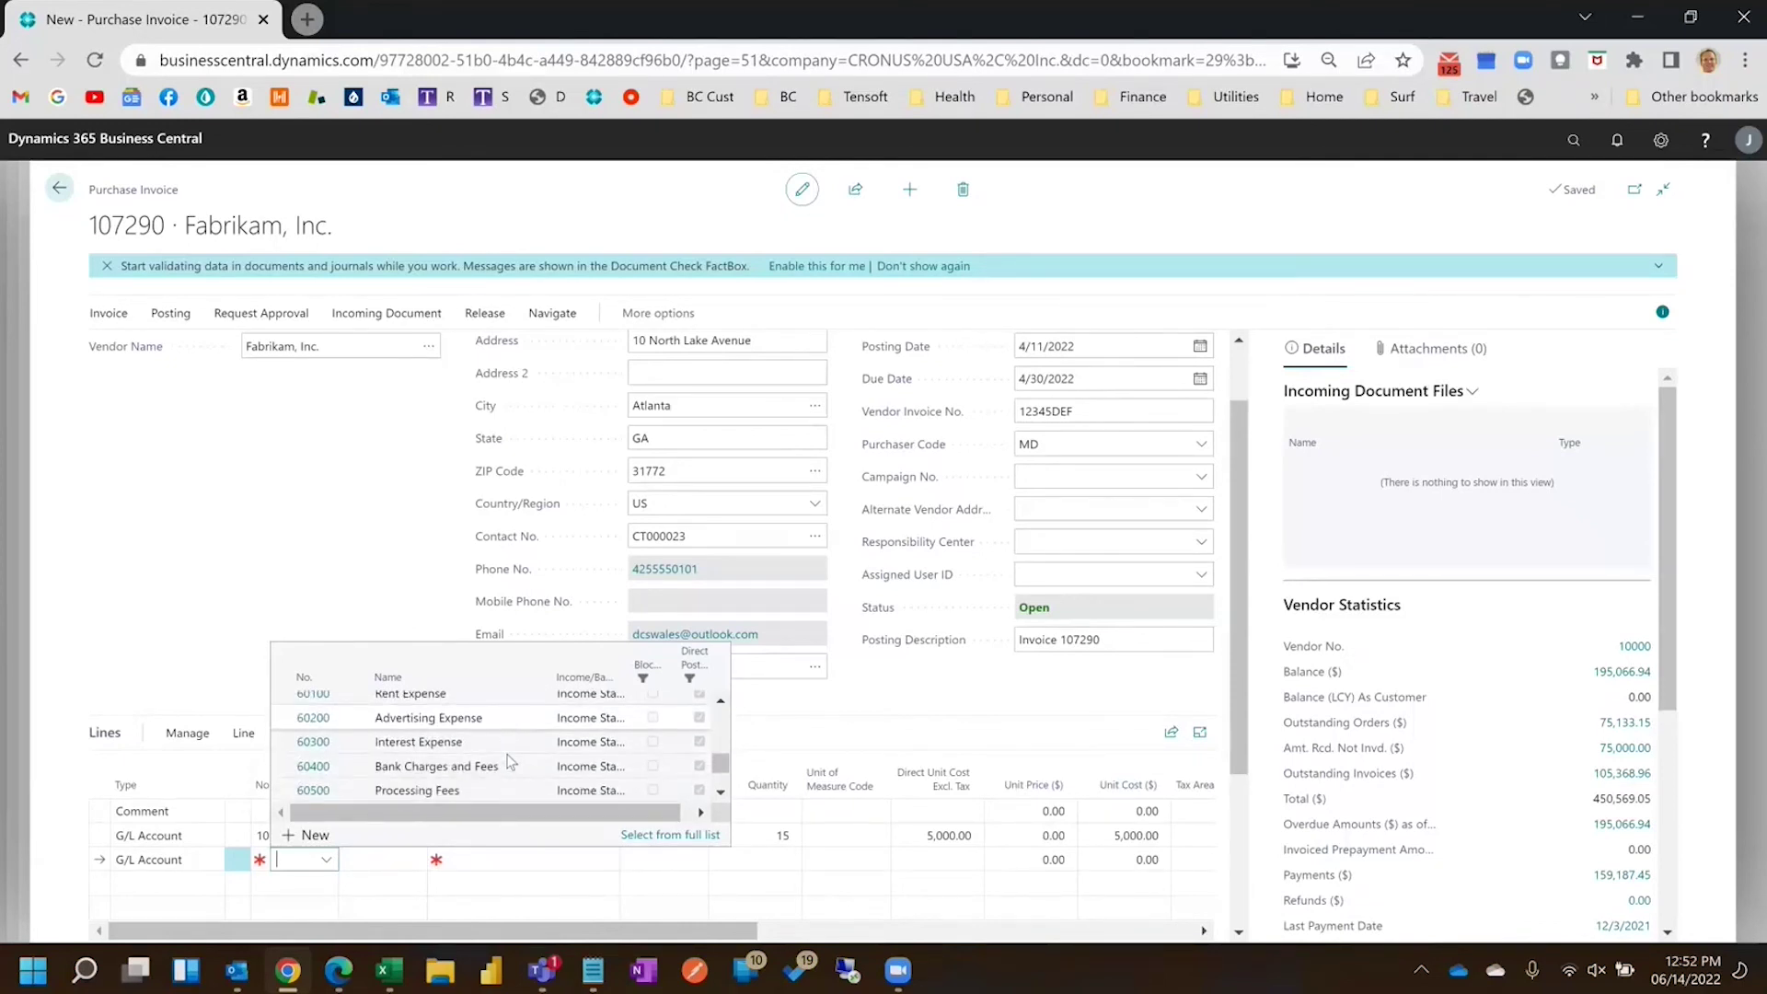
{"action": "scroll", "coordinate": [509, 762], "scroll_direction": "down", "scroll_amount": 1}
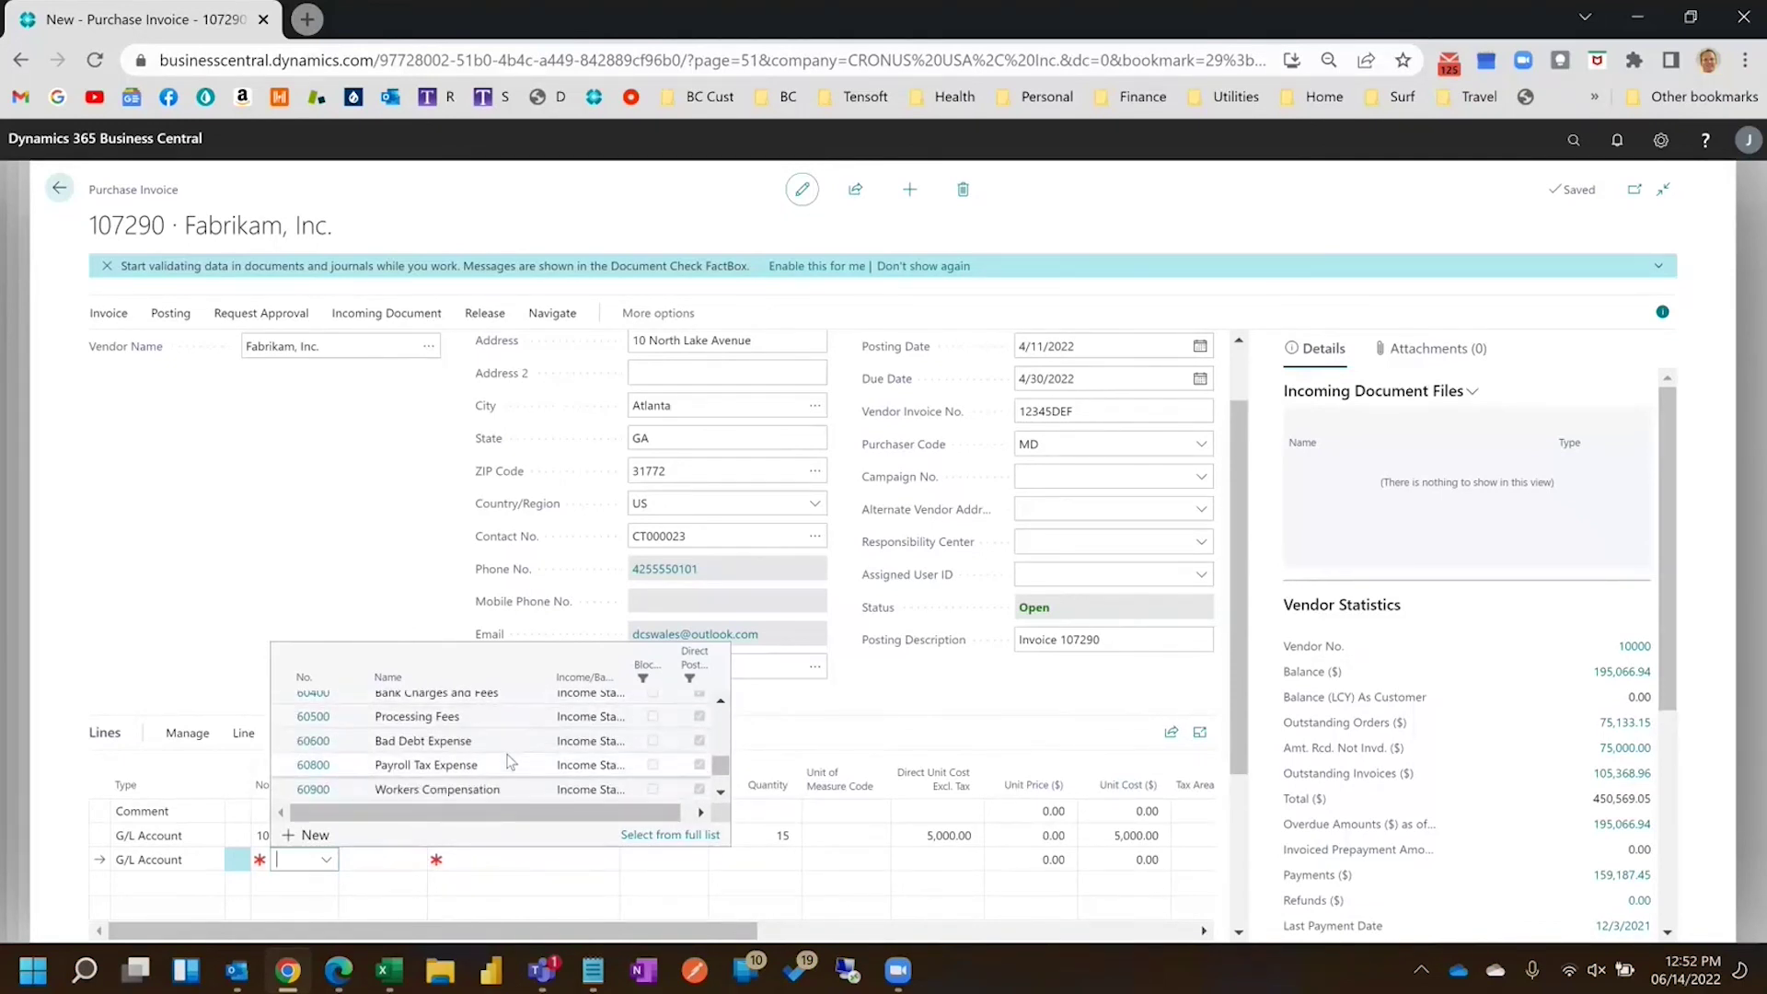
{"action": "left_click", "coordinate": [471, 722]}
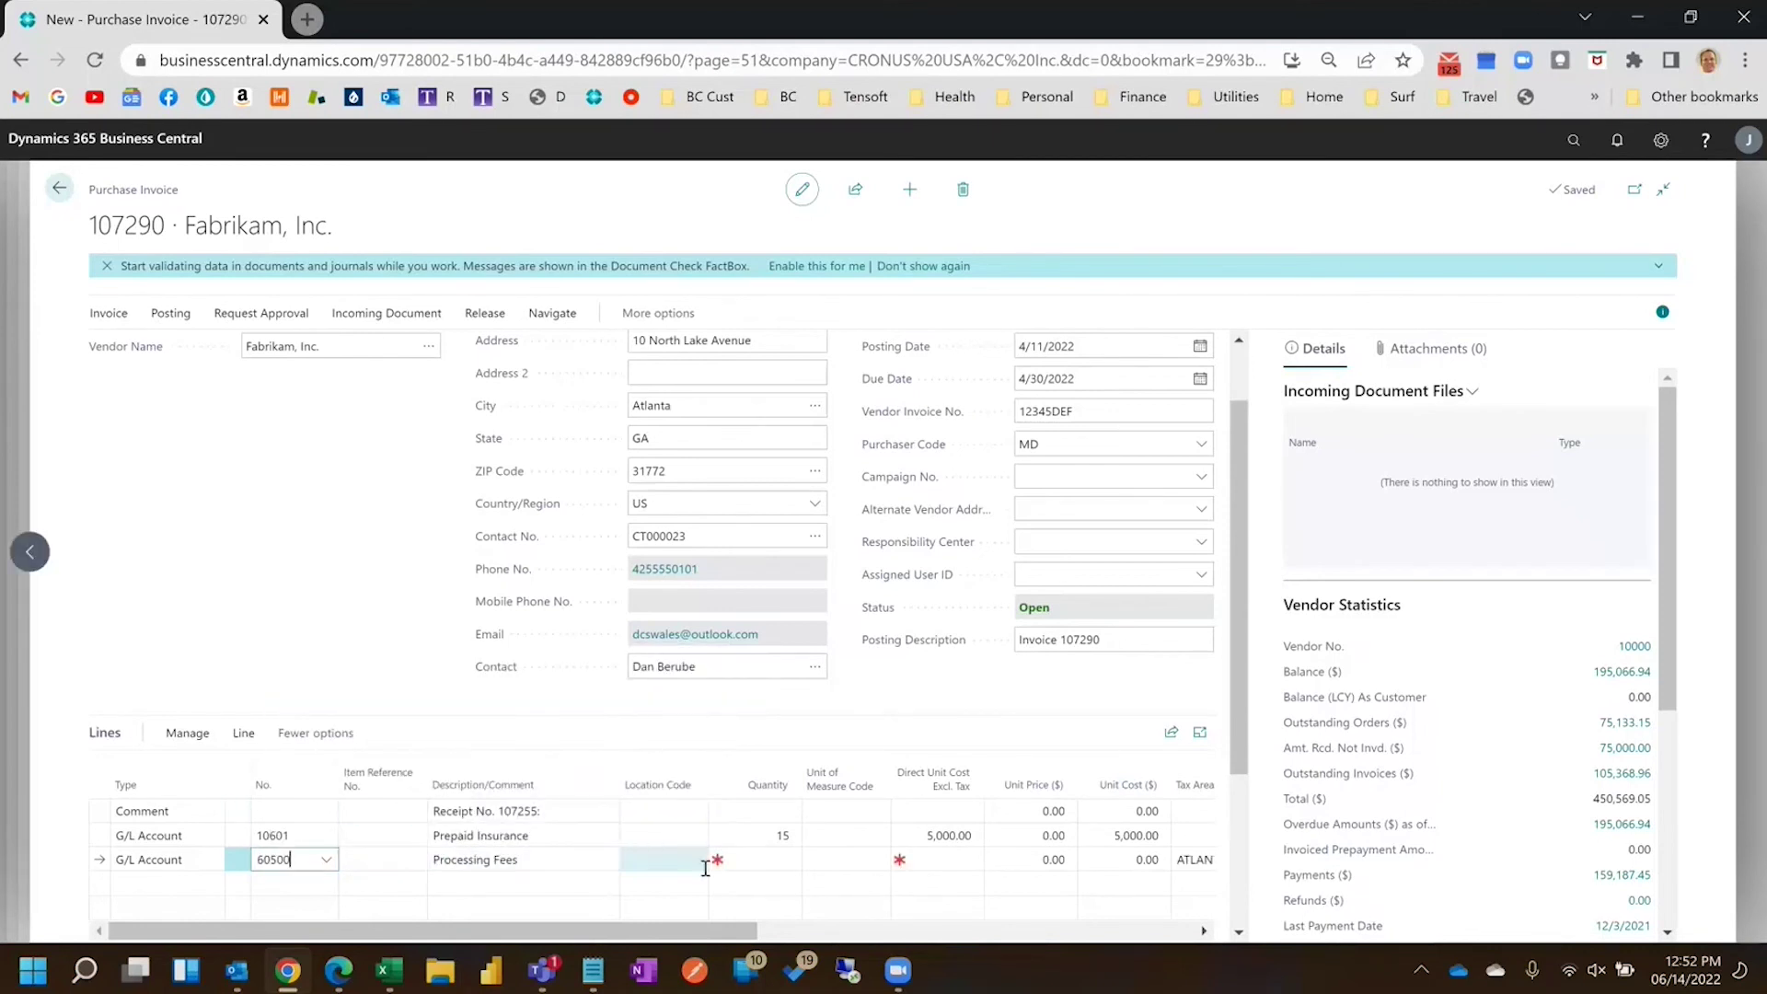
Give the fee line quantity 1 and a direct unit cost of 100.00
{"action": "left_click", "coordinate": [783, 860]}
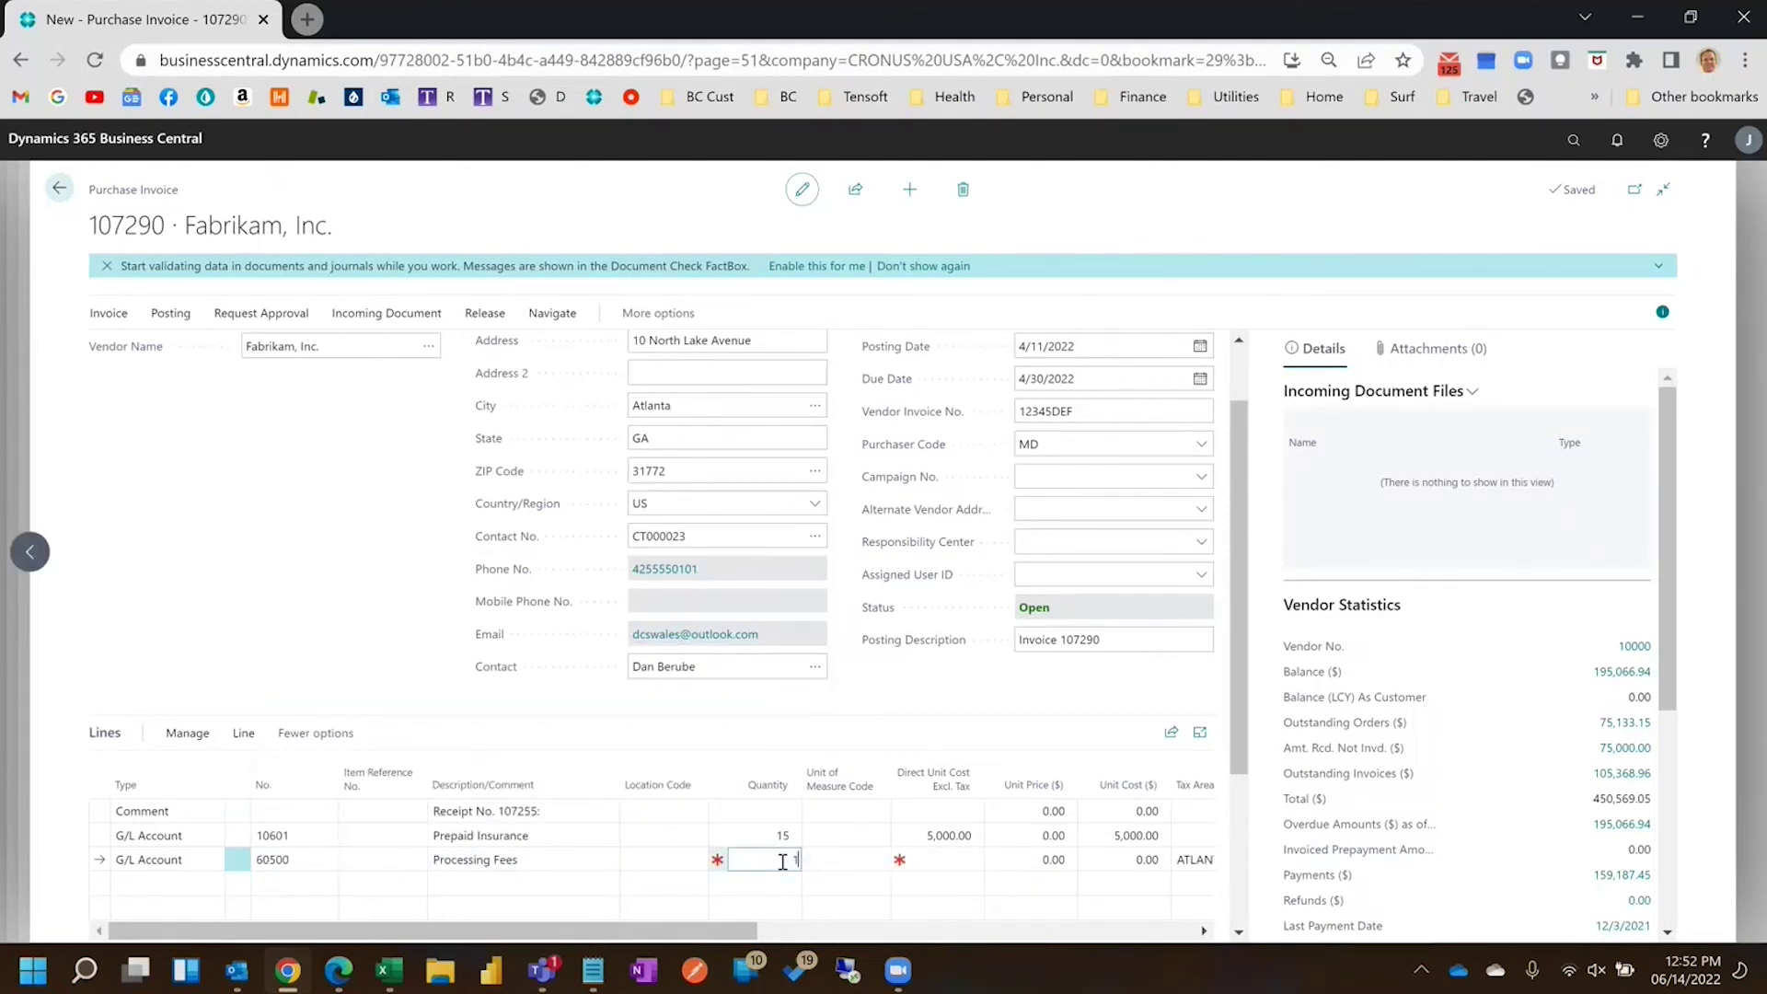
{"action": "left_click", "coordinate": [951, 856]}
{"action": "type", "text": "100"}
{"action": "key", "text": "Tab"}
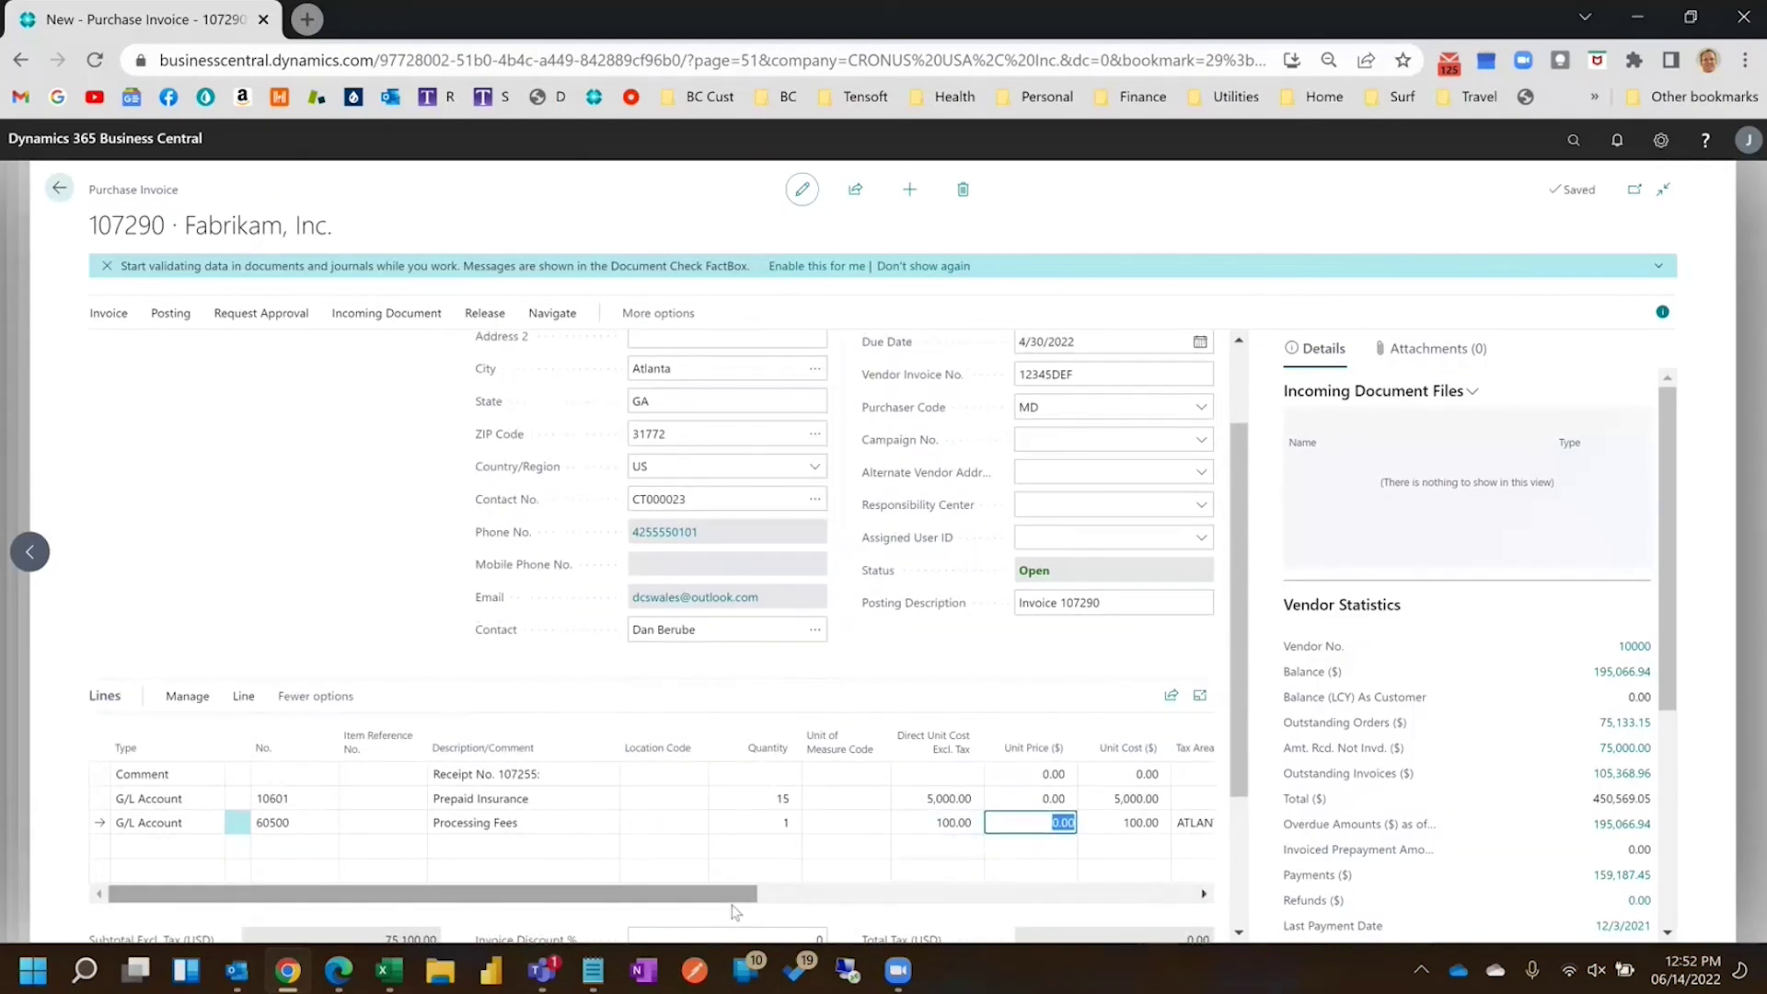
{"action": "left_click_drag", "start_coordinate": [720, 897], "coordinate": [807, 897]}
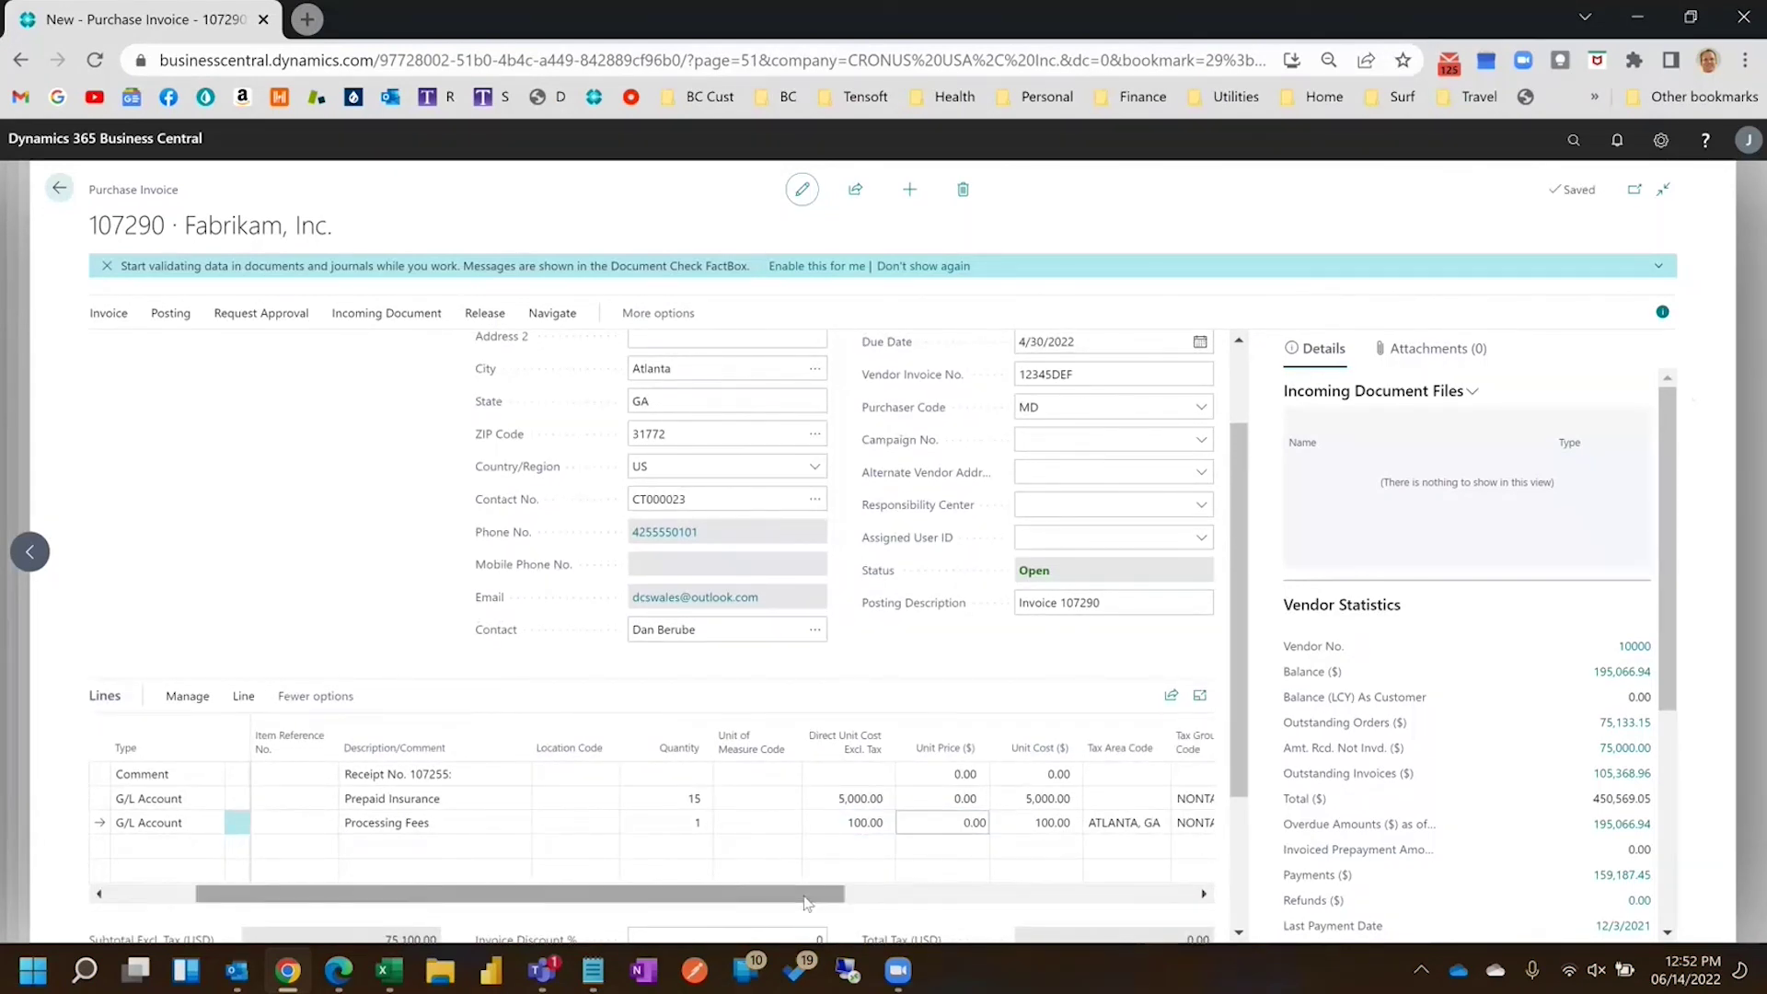
Clear the fee line's ATLANTA tax area and set its department to ENG
{"action": "left_click", "coordinate": [1662, 312]}
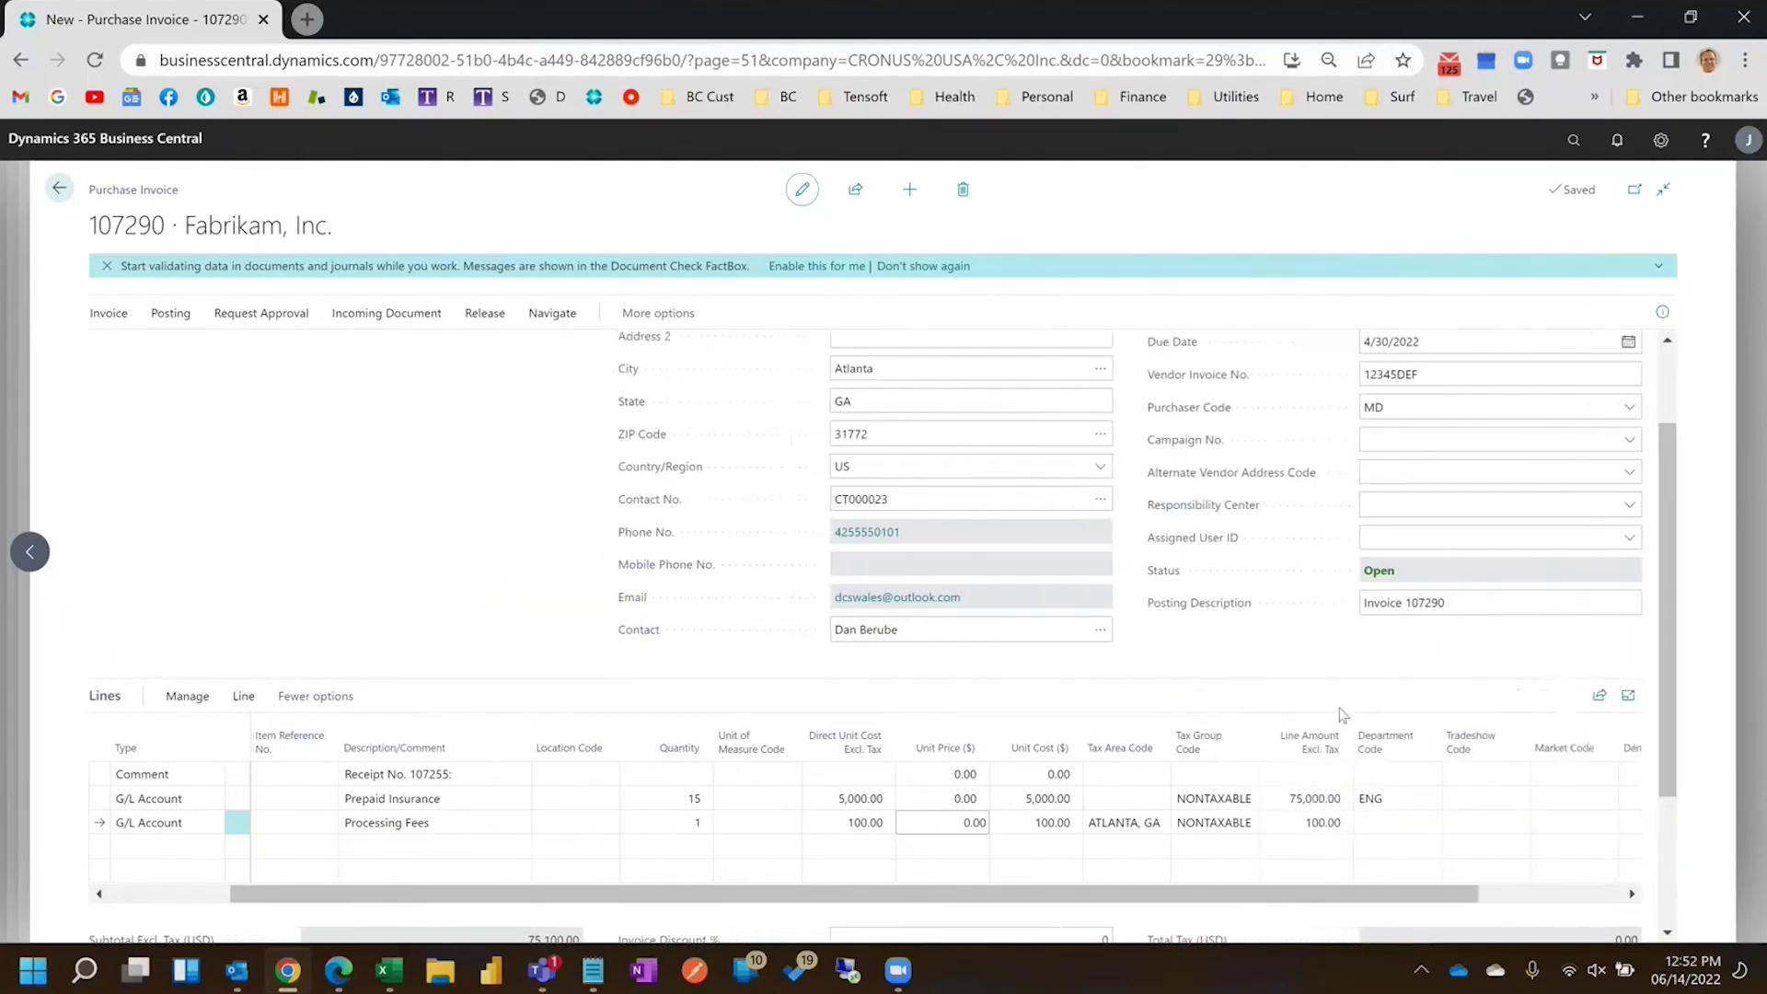
{"action": "left_click", "coordinate": [1205, 823]}
{"action": "key", "text": "Delete"}
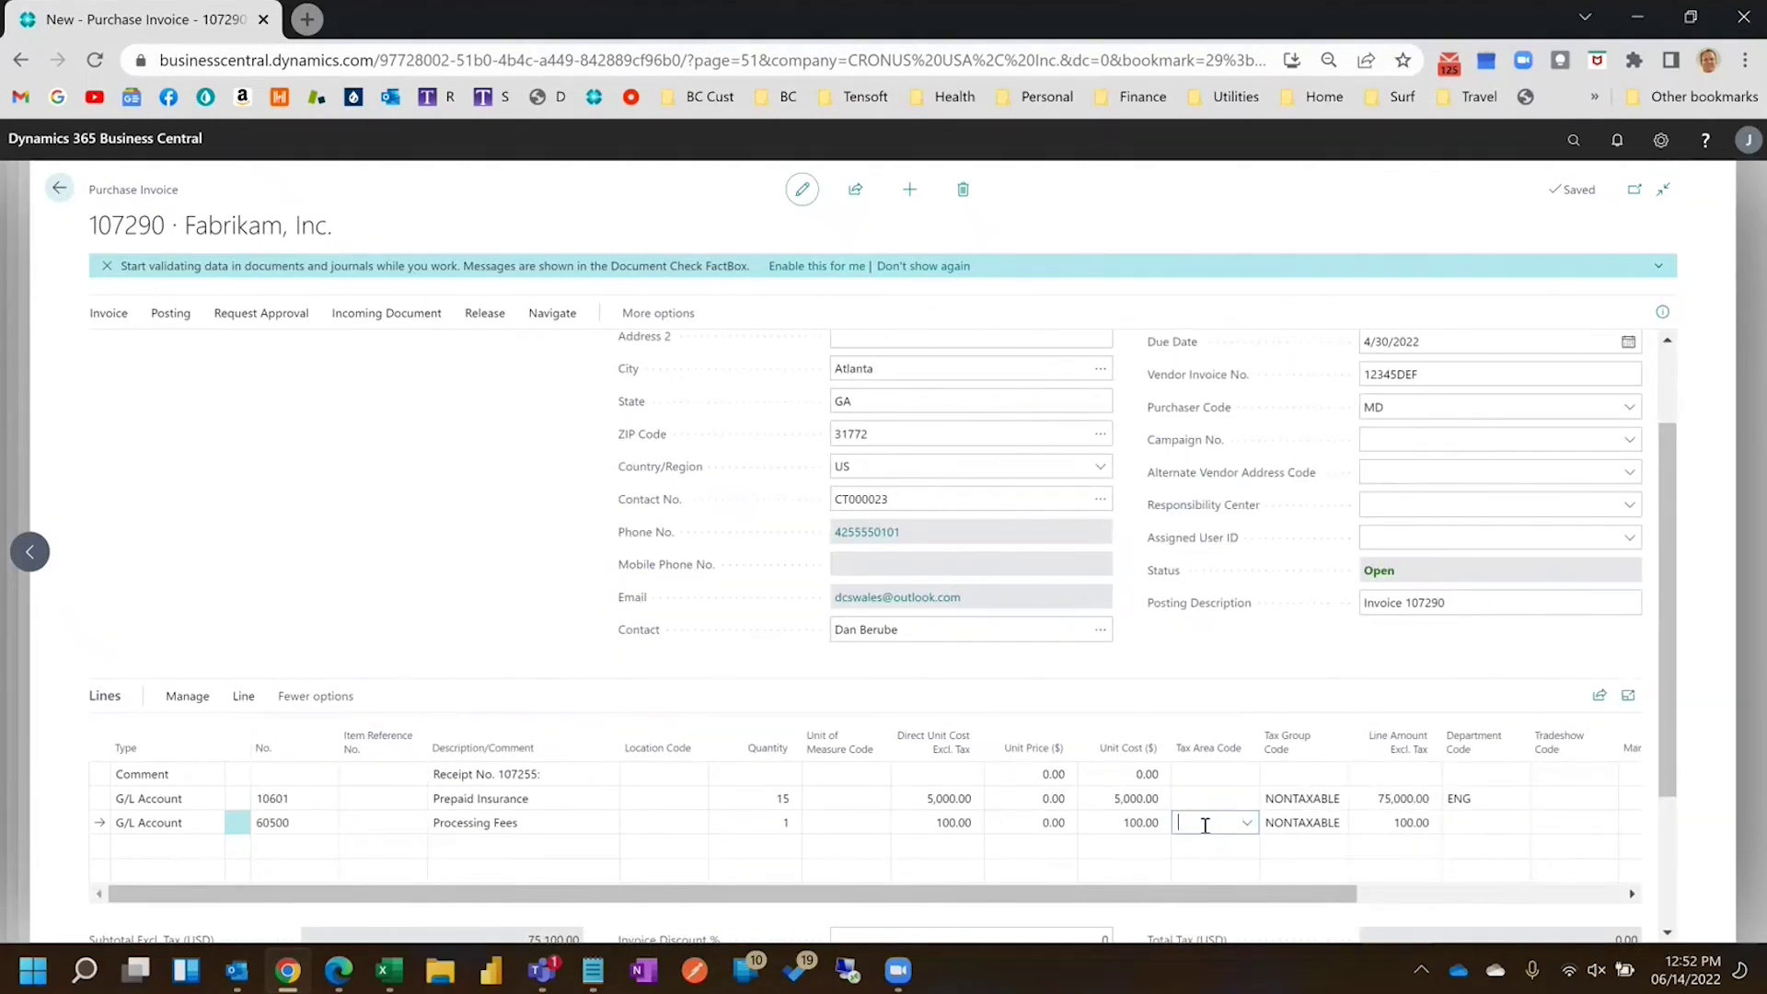
{"action": "key", "text": "Tab"}
{"action": "left_click", "coordinate": [1484, 826]}
{"action": "type", "text": "ENG"}
{"action": "key", "text": "Tab"}
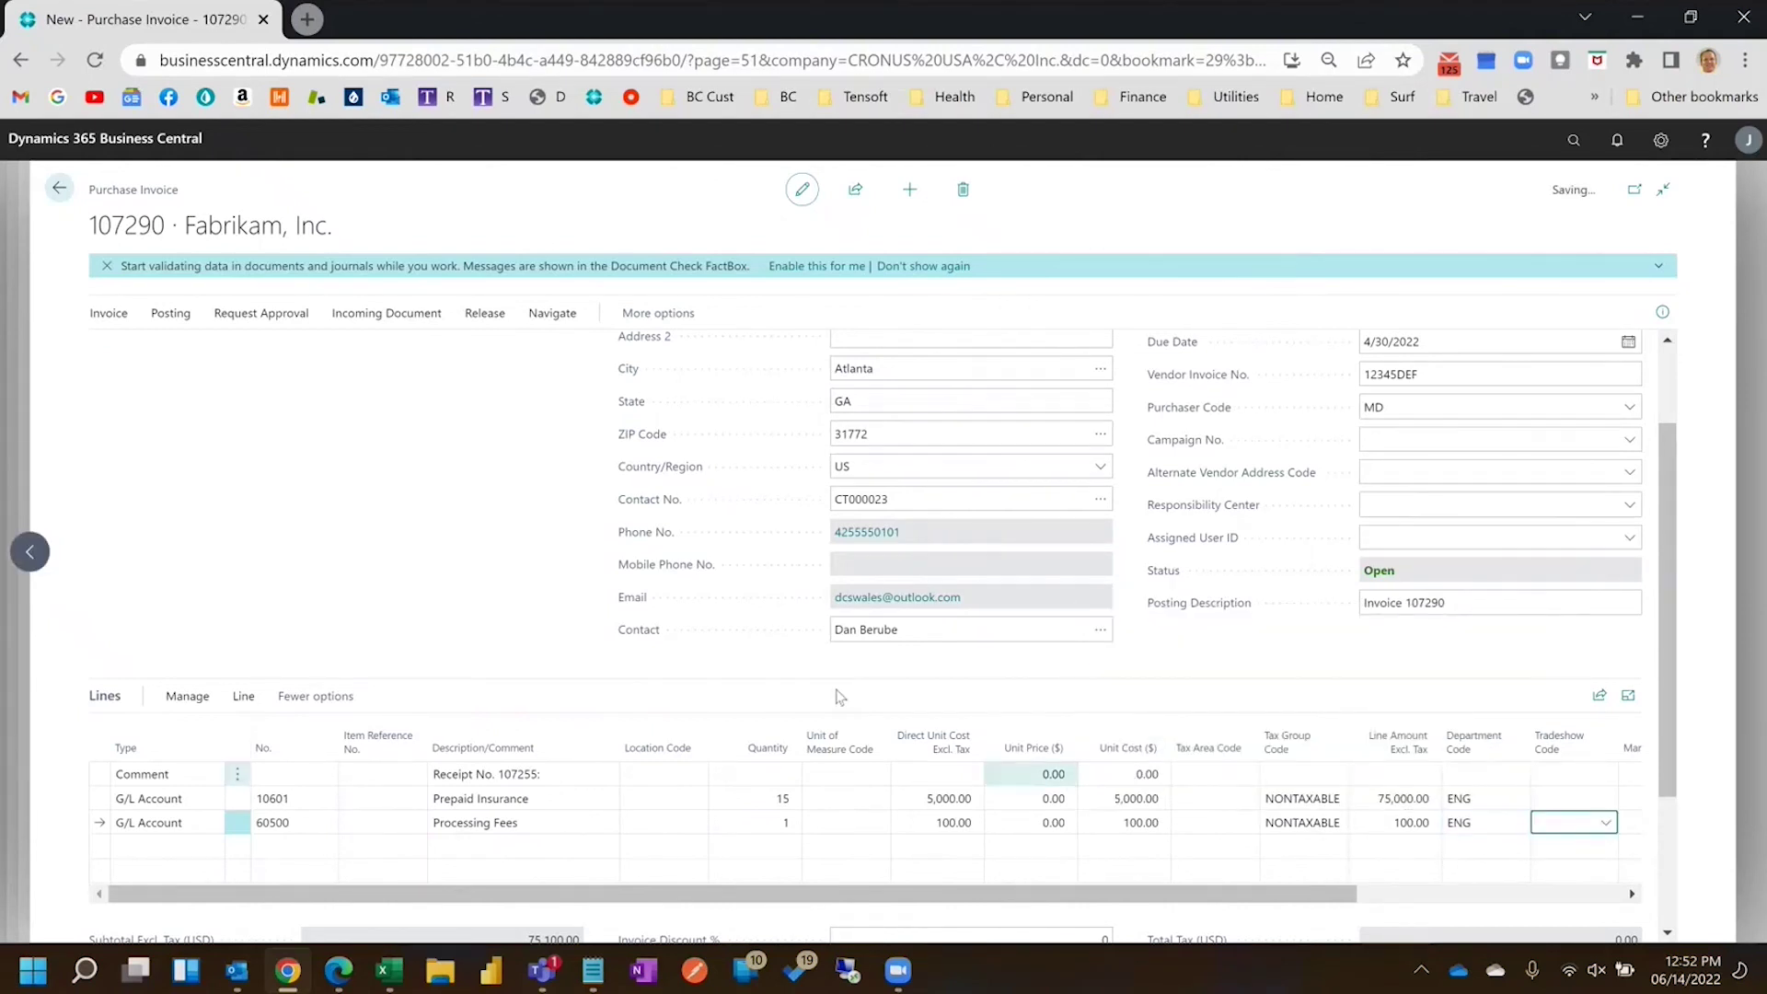
Post invoice 107290 as 108255, skip opening it, and return to order 106017
{"action": "left_click", "coordinate": [181, 317]}
{"action": "left_click", "coordinate": [123, 351]}
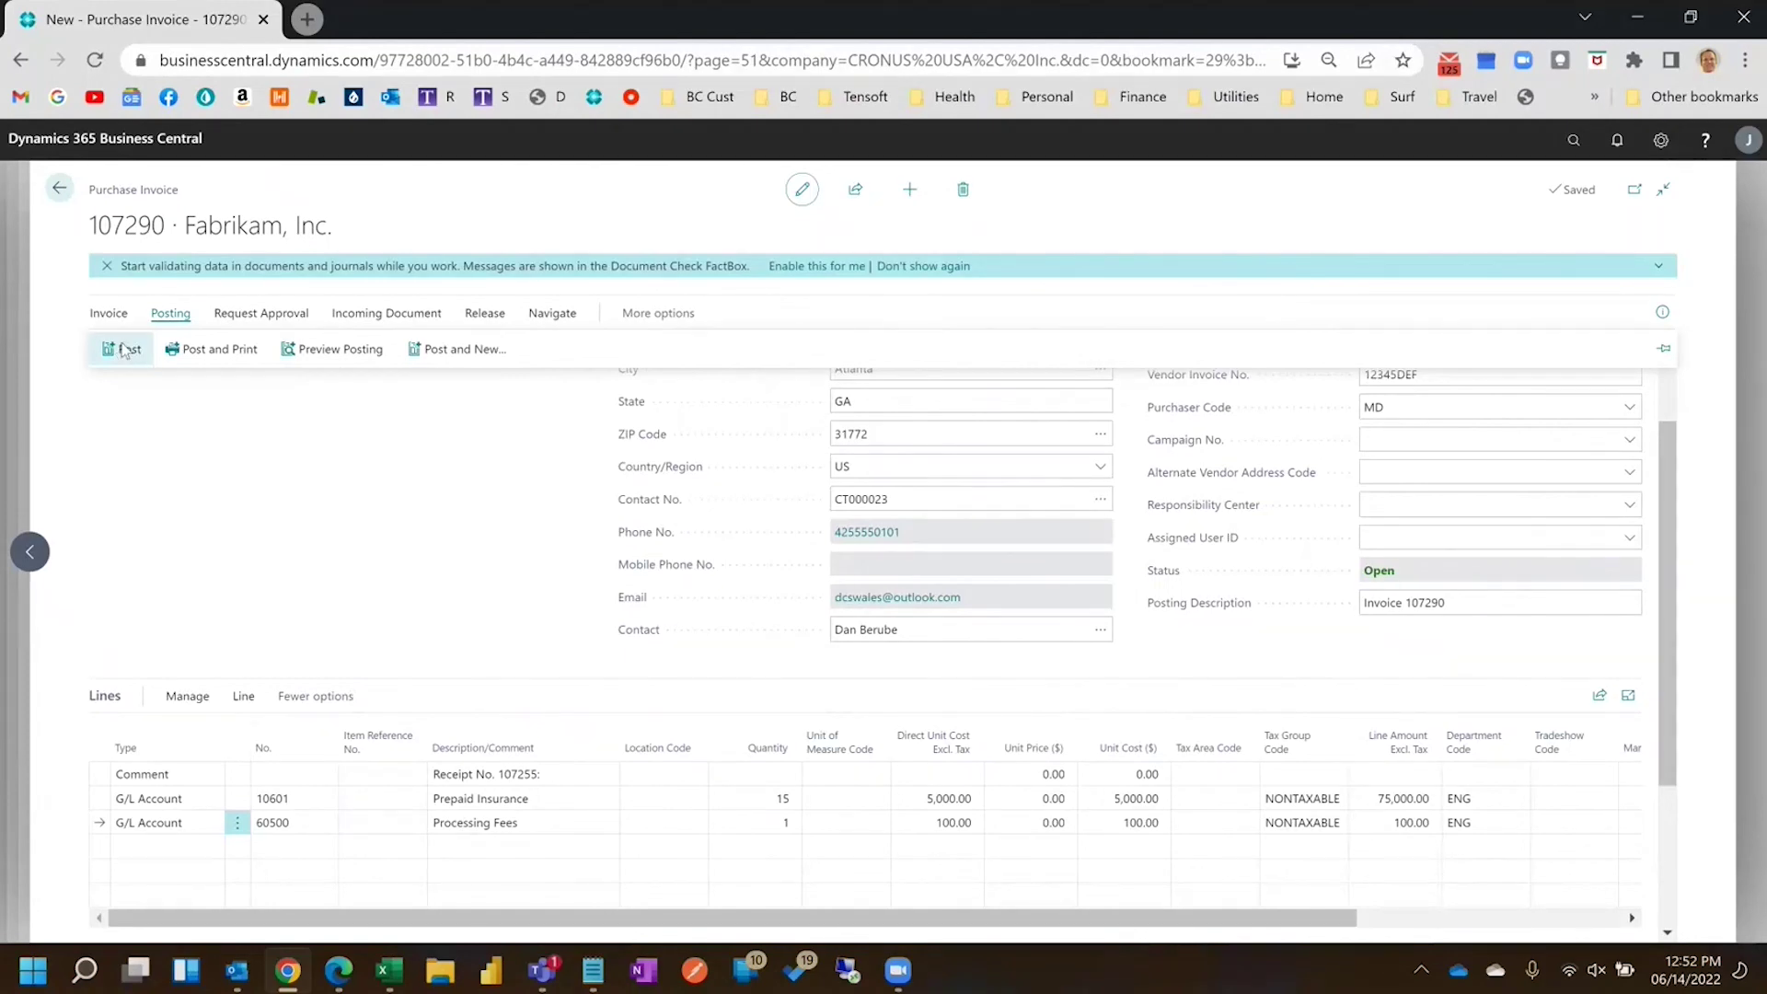
{"action": "left_click", "coordinate": [962, 593]}
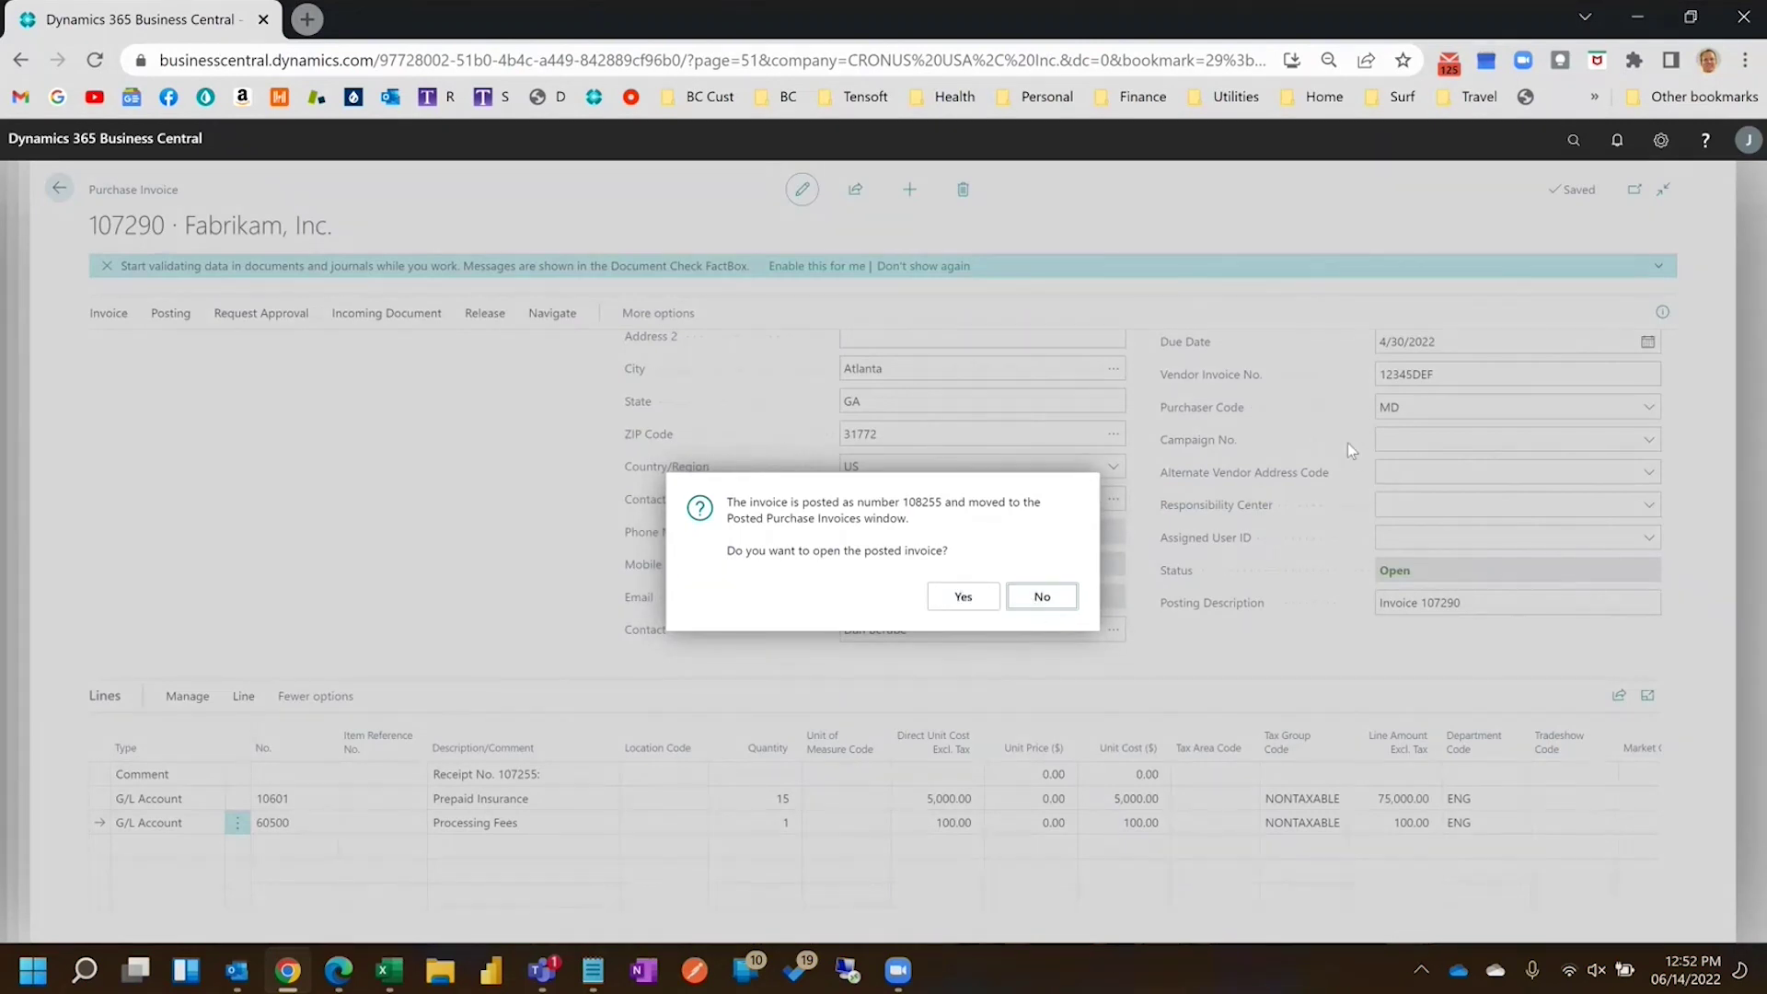
{"action": "left_click", "coordinate": [1039, 596]}
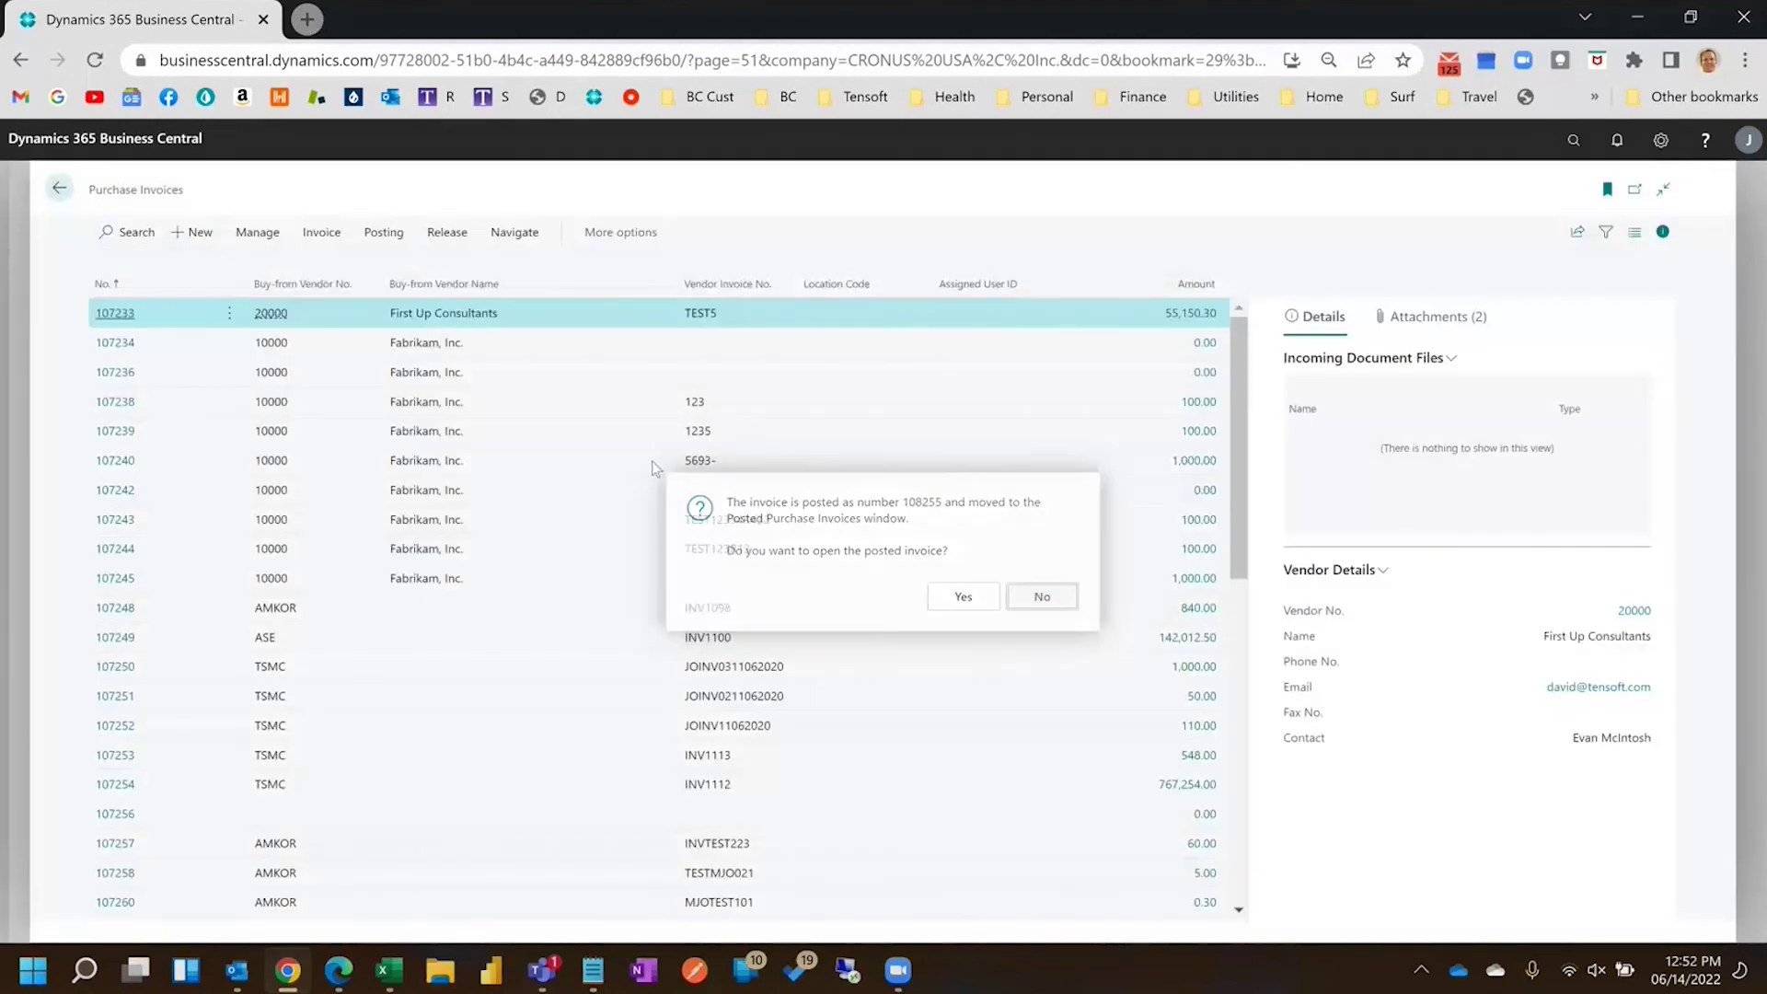
{"action": "left_click", "coordinate": [52, 193]}
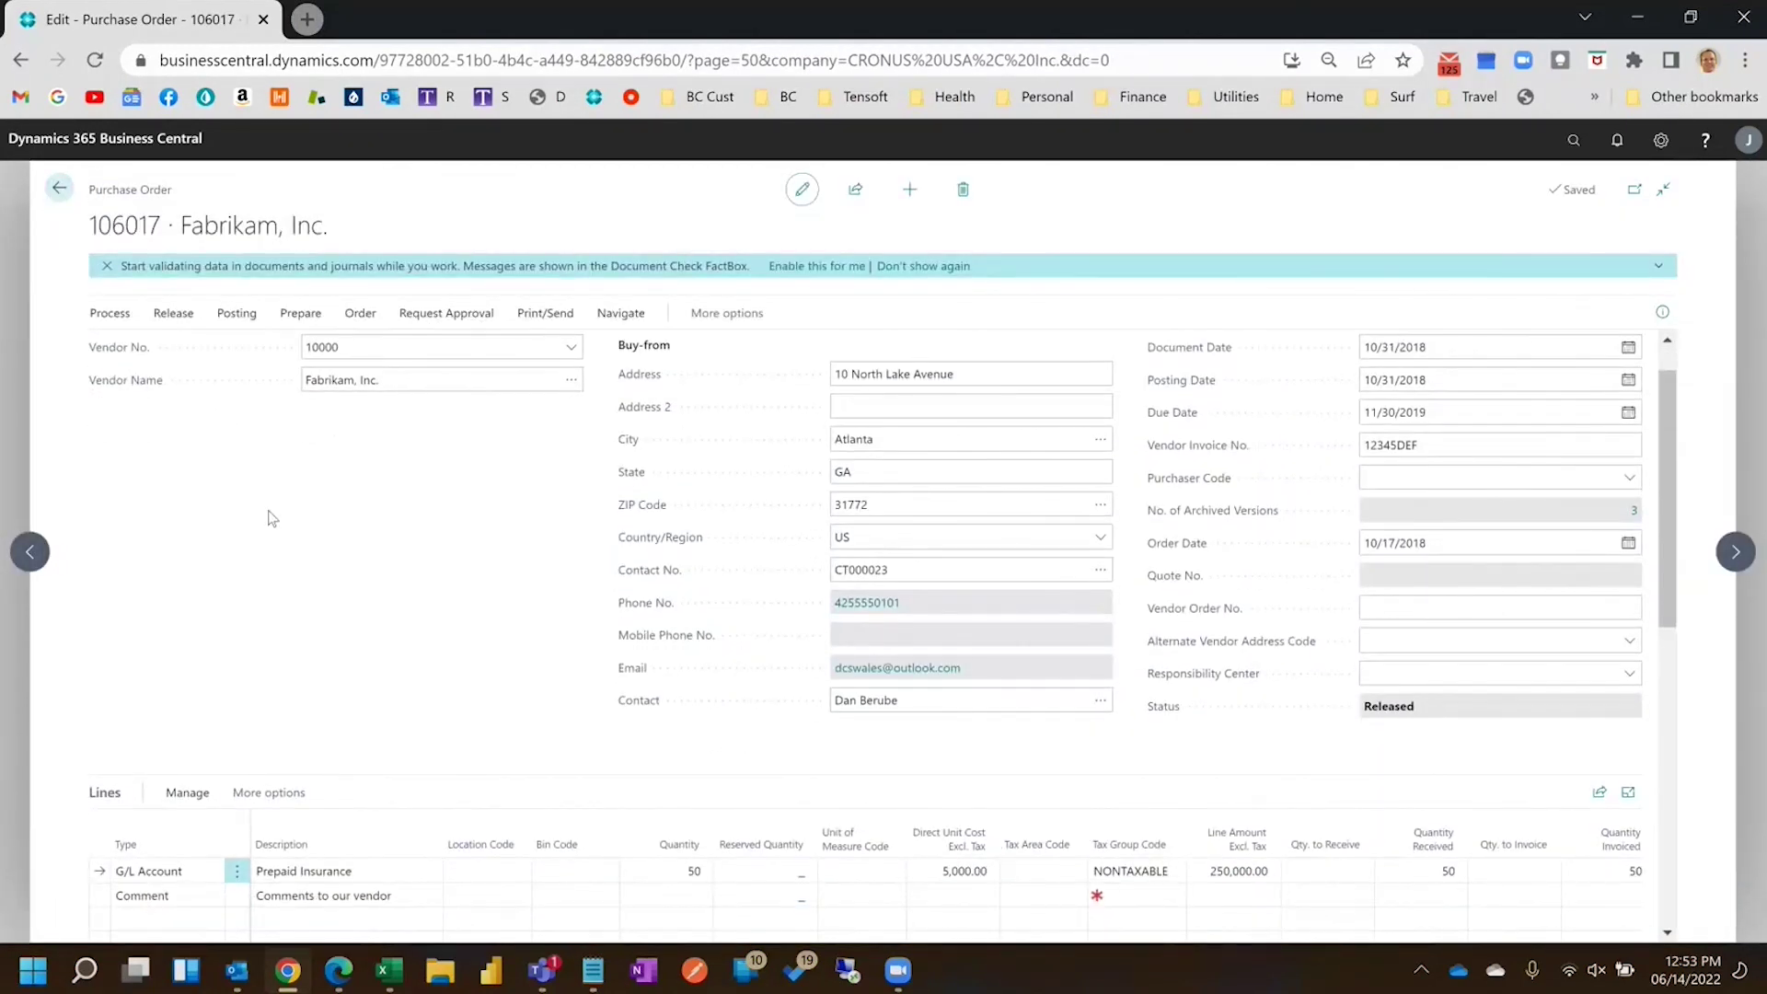
{"action": "left_click", "coordinate": [30, 552]}
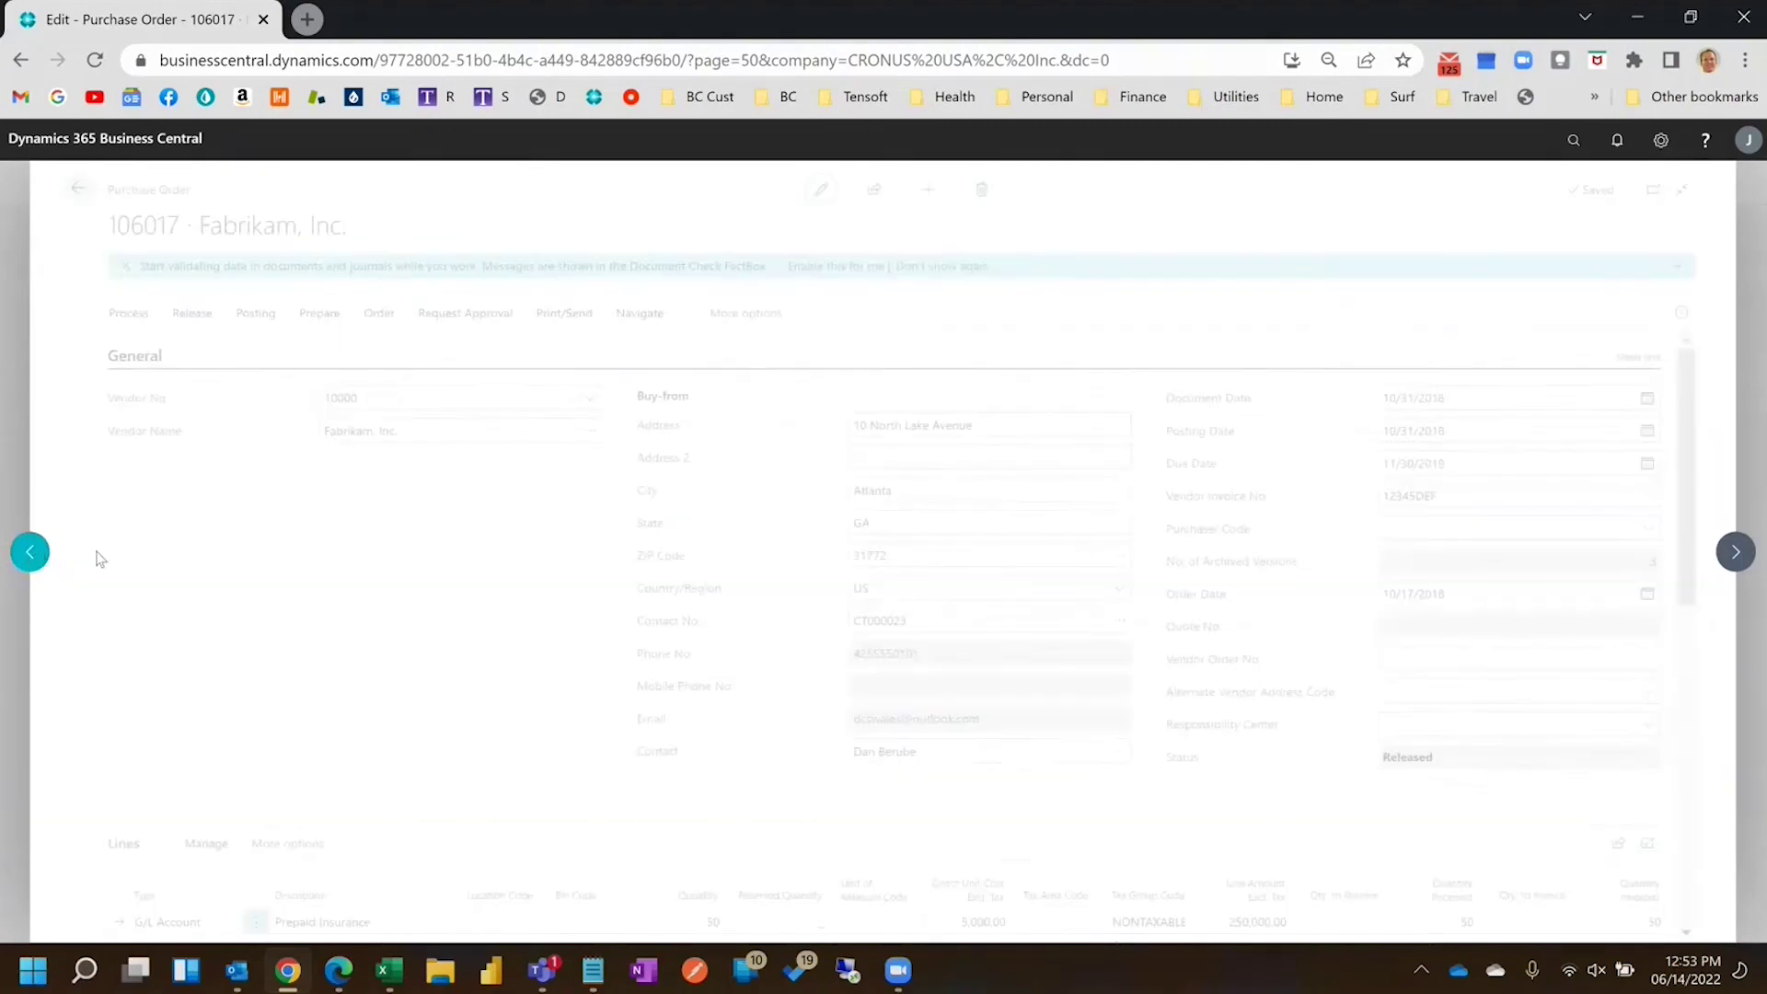
{"action": "left_click", "coordinate": [1736, 552]}
{"action": "scroll", "coordinate": [871, 635], "scroll_direction": "down", "scroll_amount": 1}
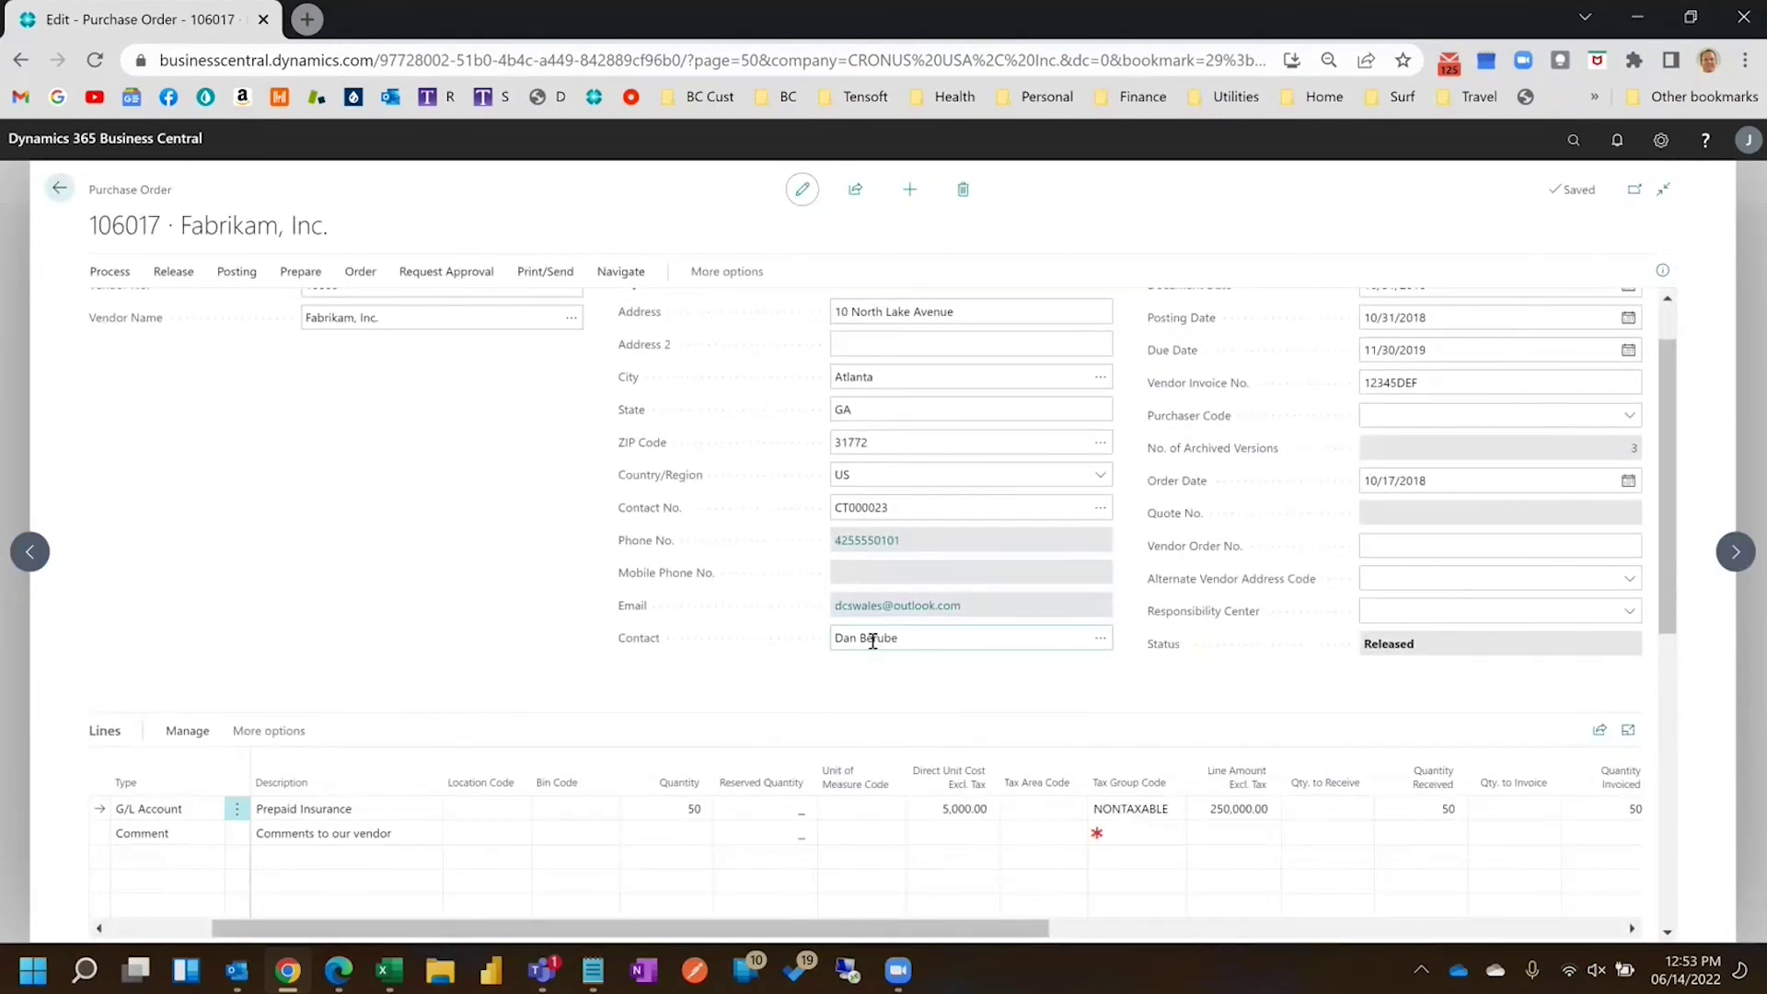
{"action": "left_click_drag", "start_coordinate": [1038, 928], "coordinate": [1196, 927]}
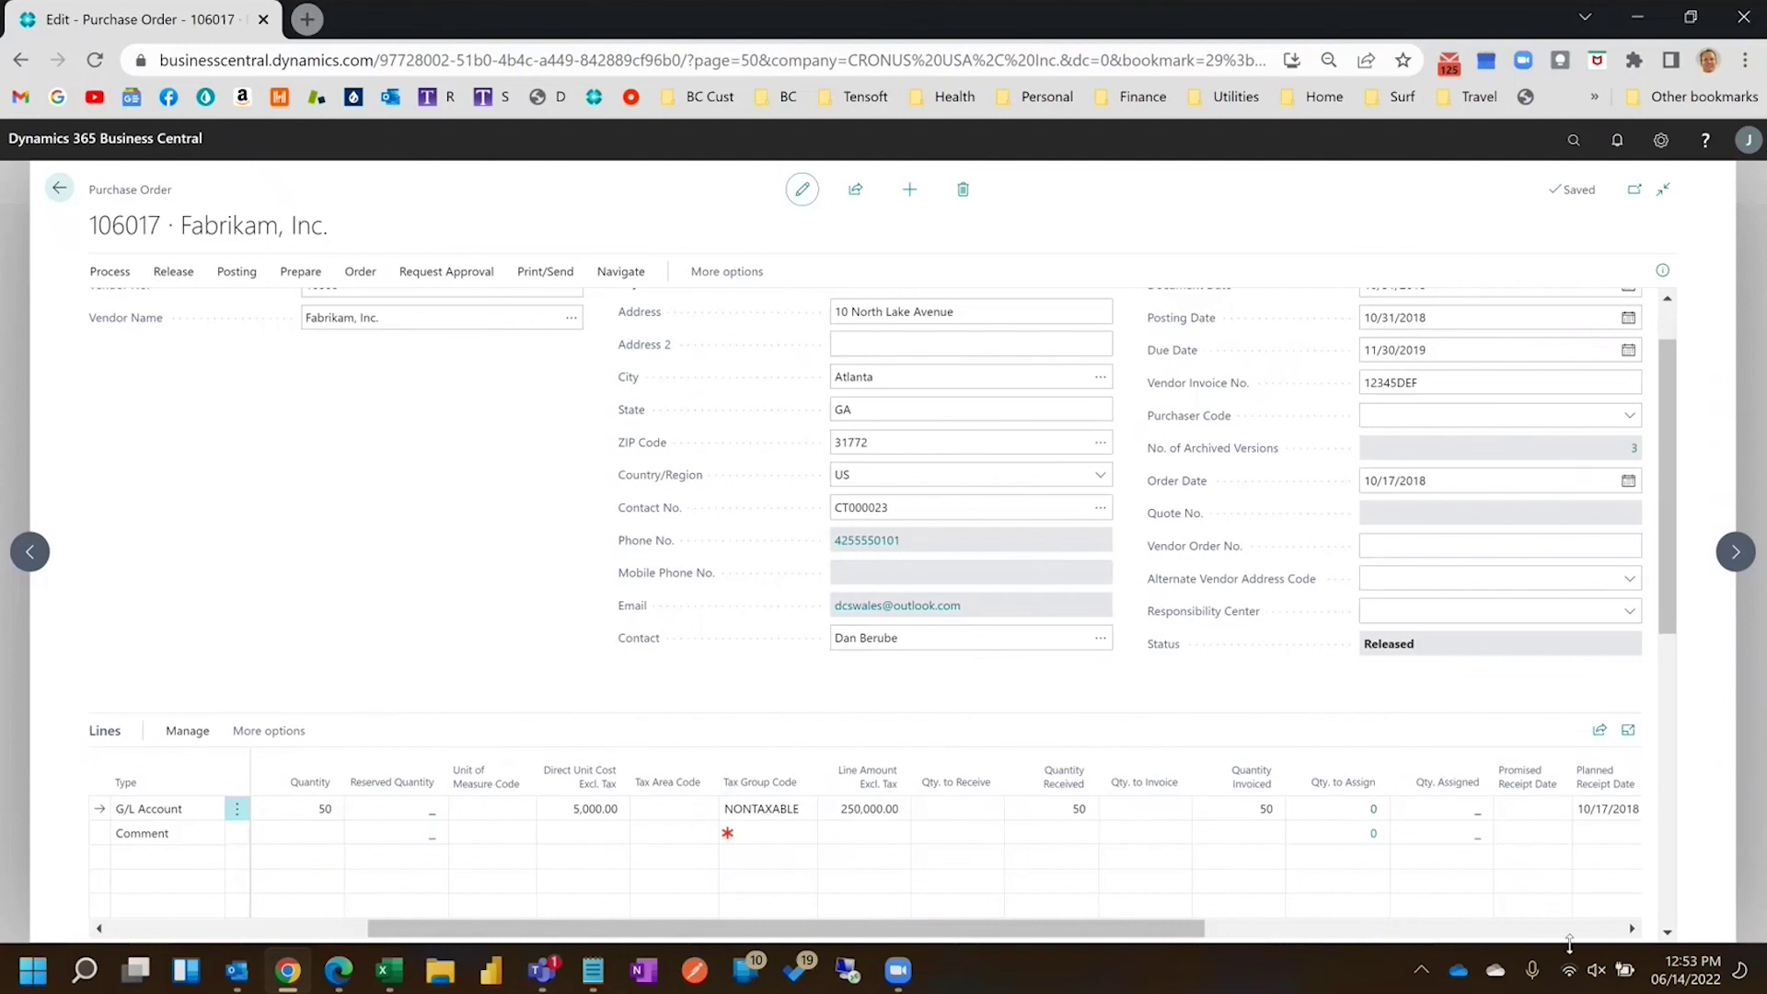
{"action": "left_click", "coordinate": [1568, 975]}
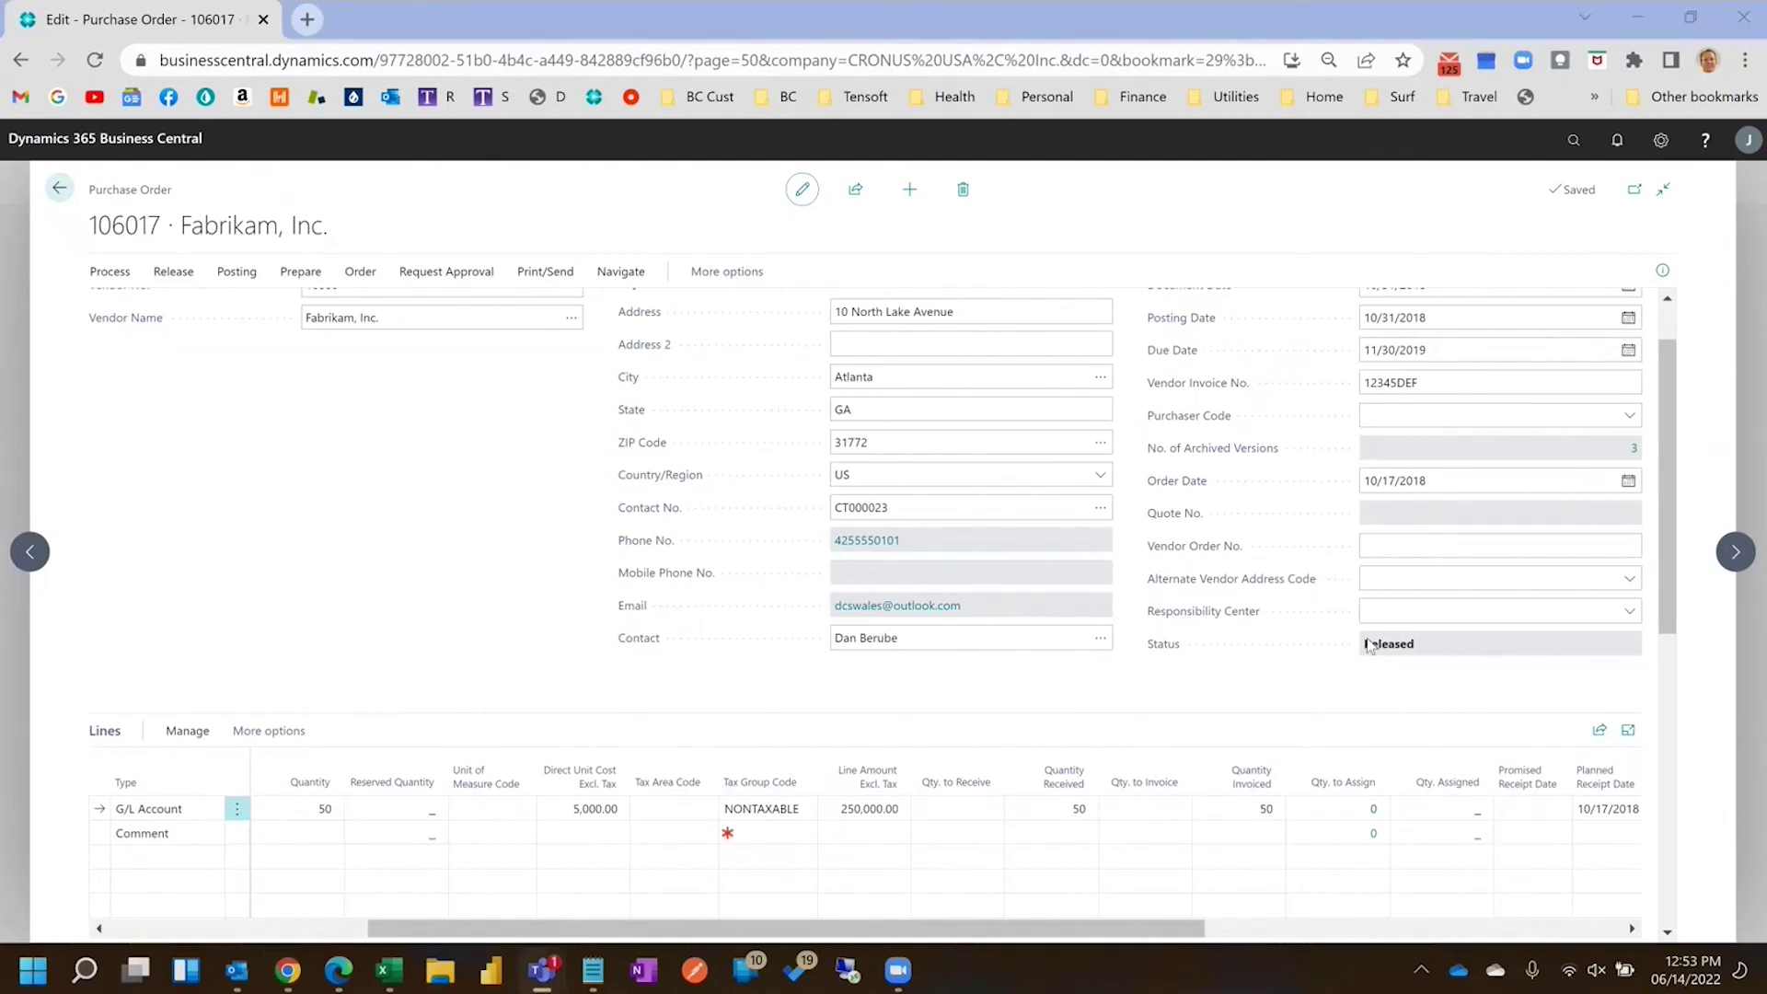